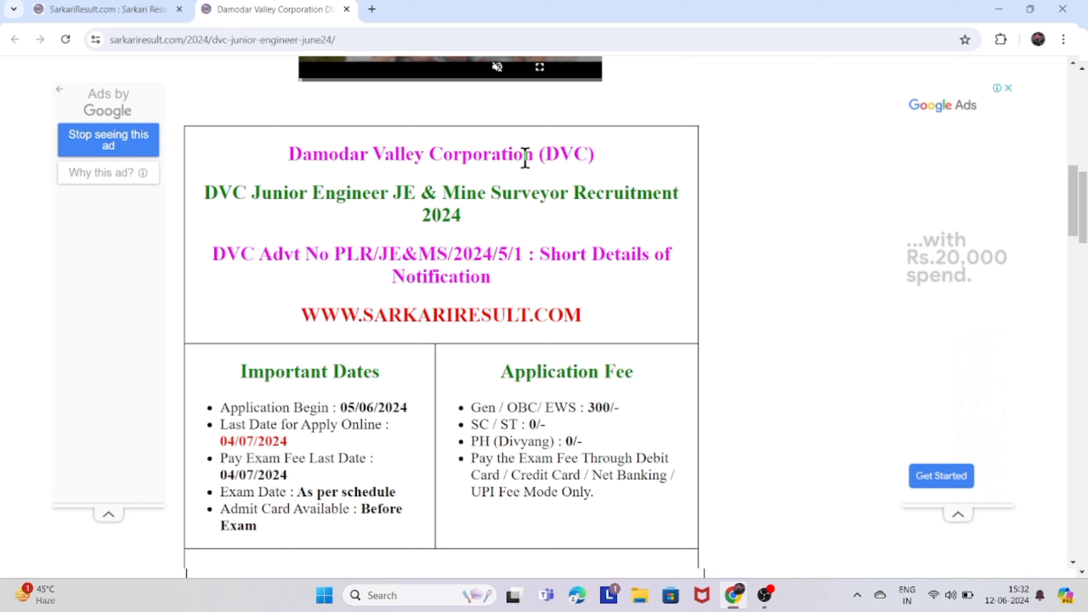
Close the DVC and SarkariResult tabs, leaving one new tab with sarkariresult.com entered.
click(372, 9)
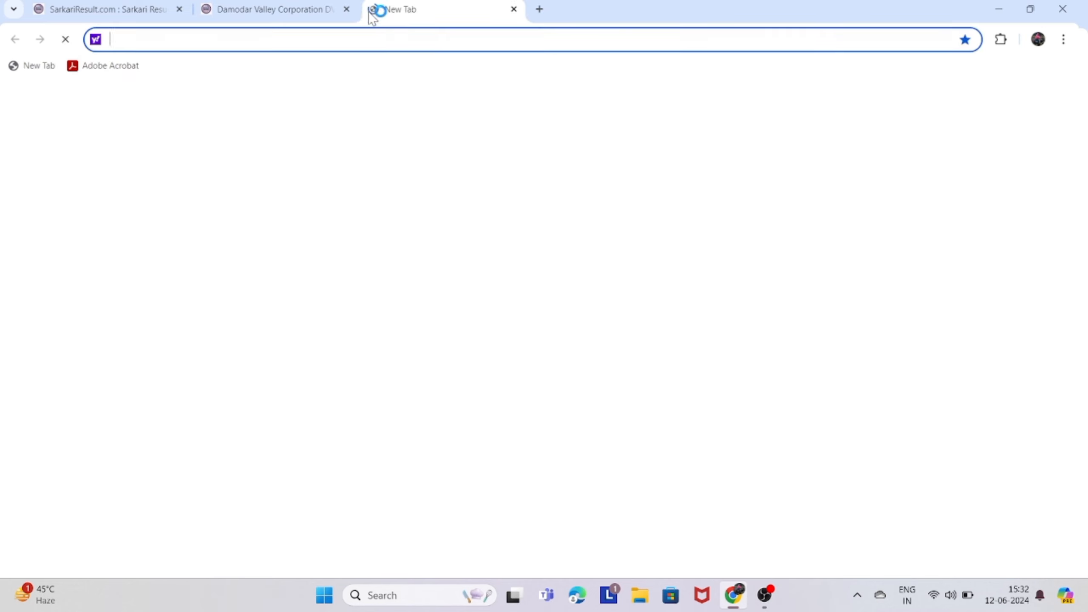
click(347, 10)
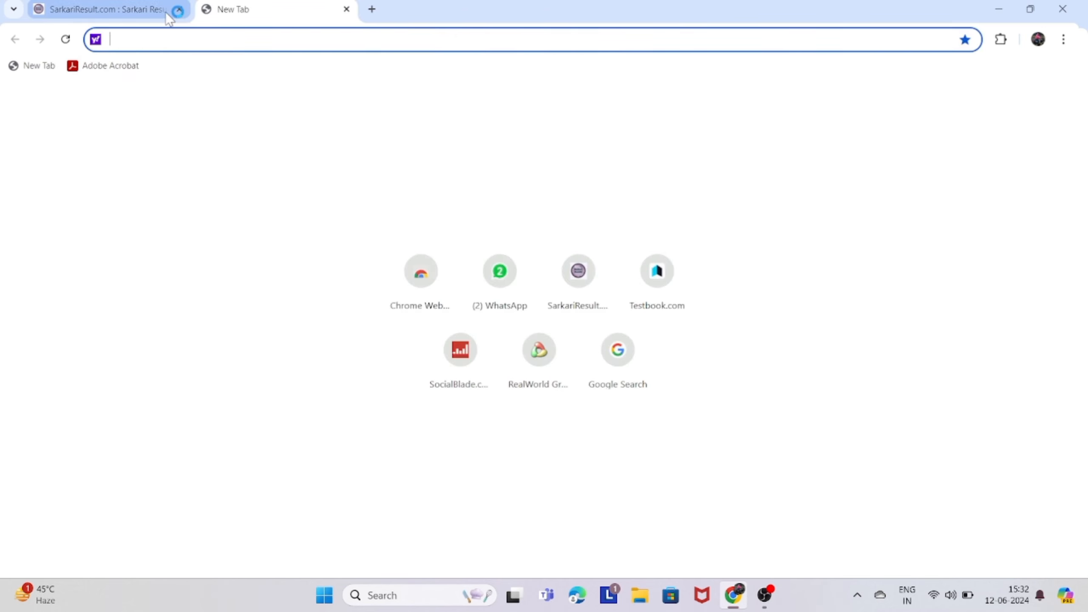
click(179, 9)
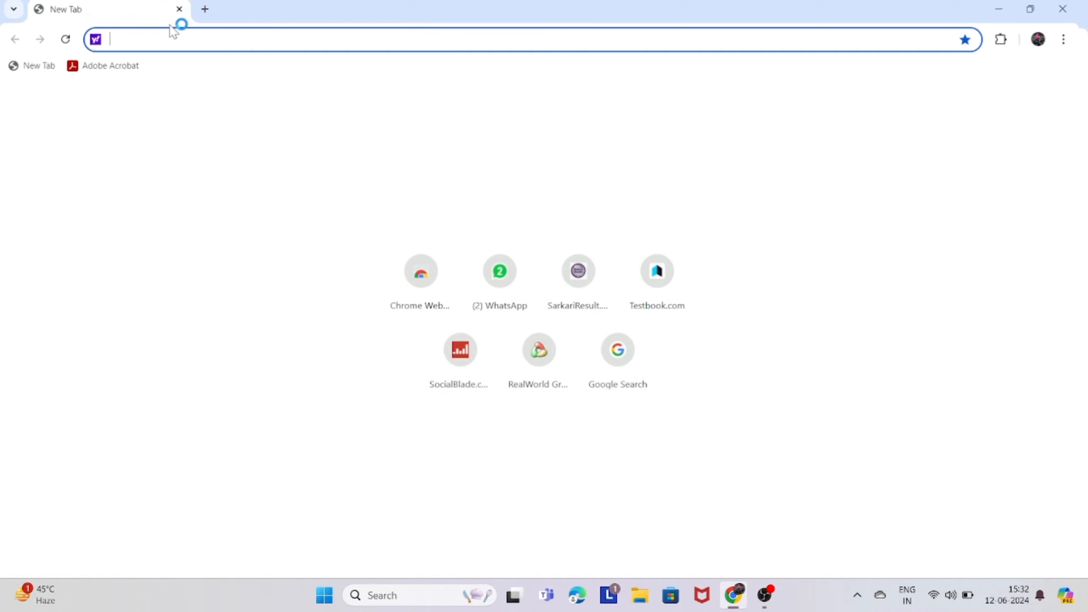
text(sarka)
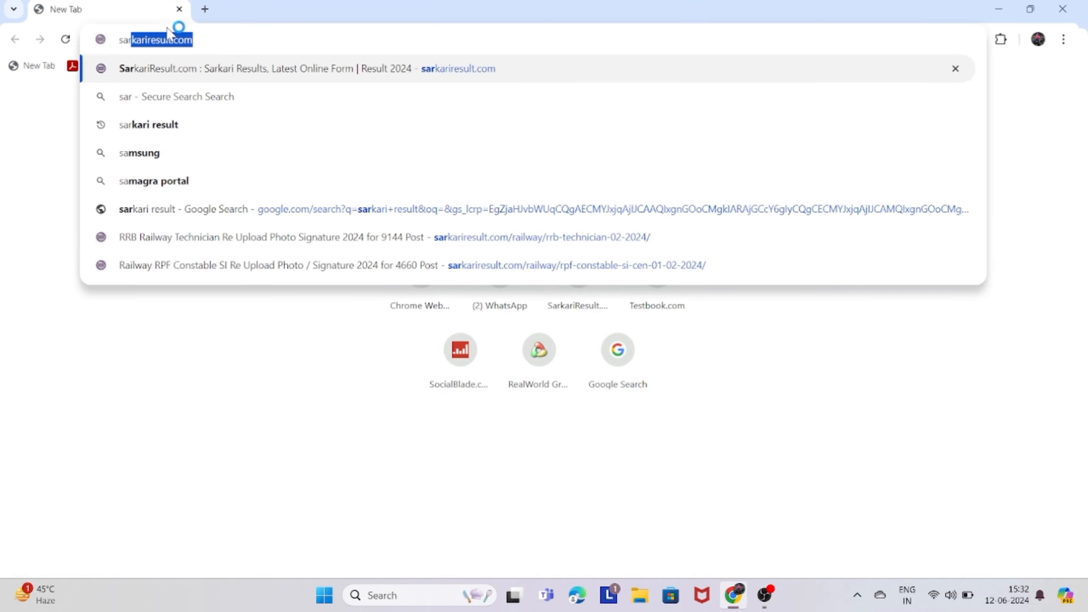
text(rires)
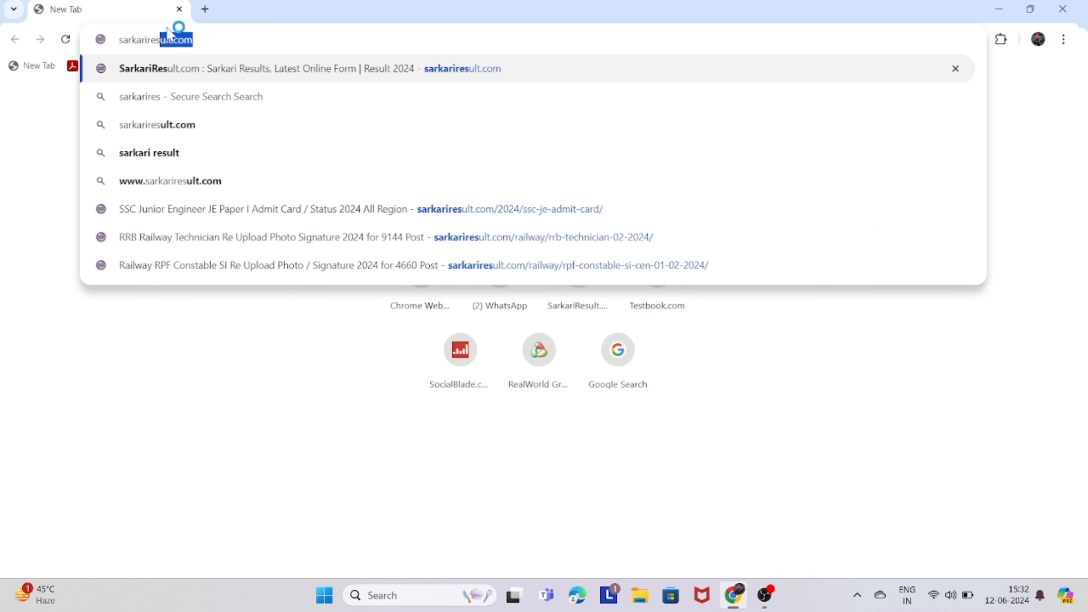
click(211, 38)
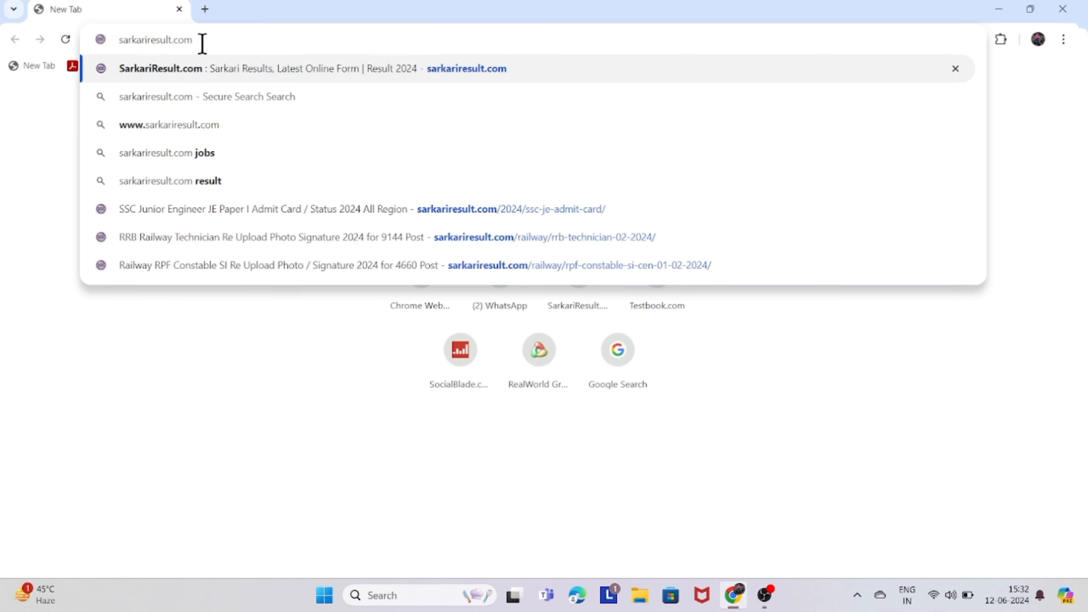
Load SarkariResult.com and open the DVC Junior Engineer Online Form 2024 post in a new tab.
key(Return)
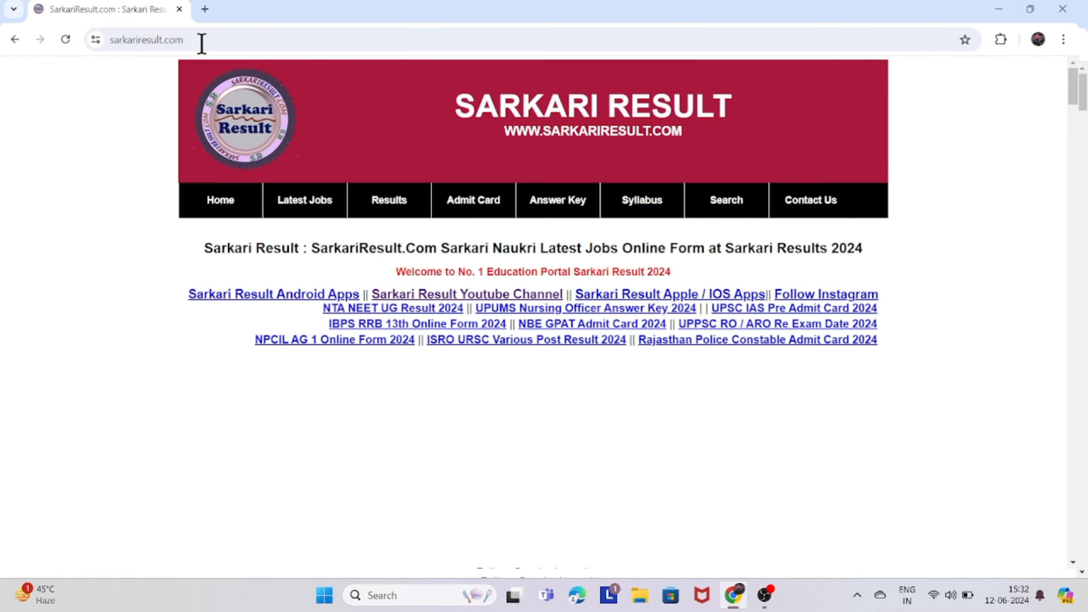
scroll(390, 174, down, 1)
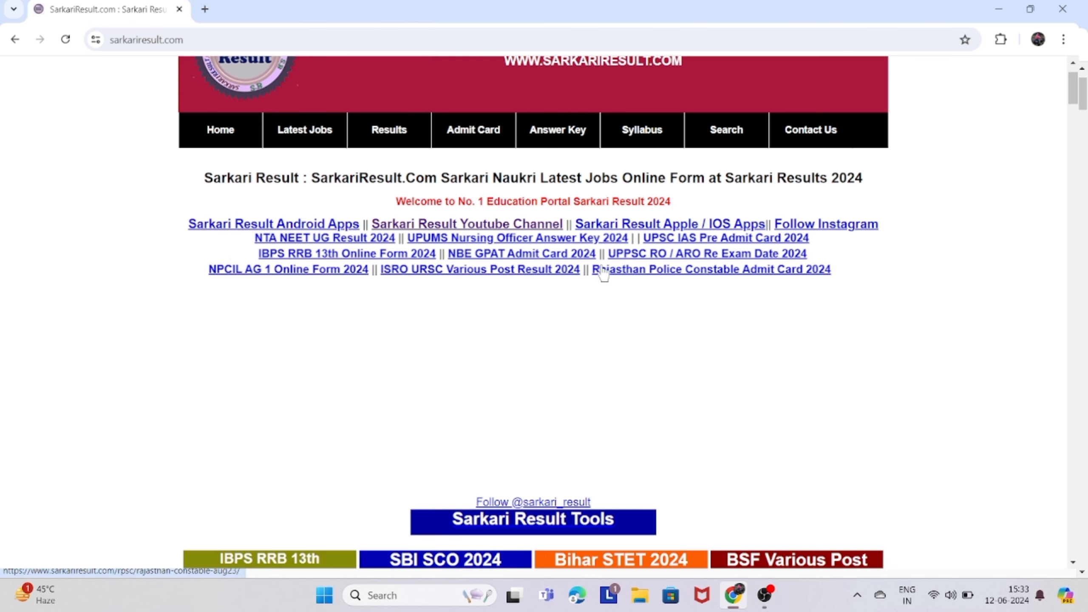
scroll(604, 274, down, 8)
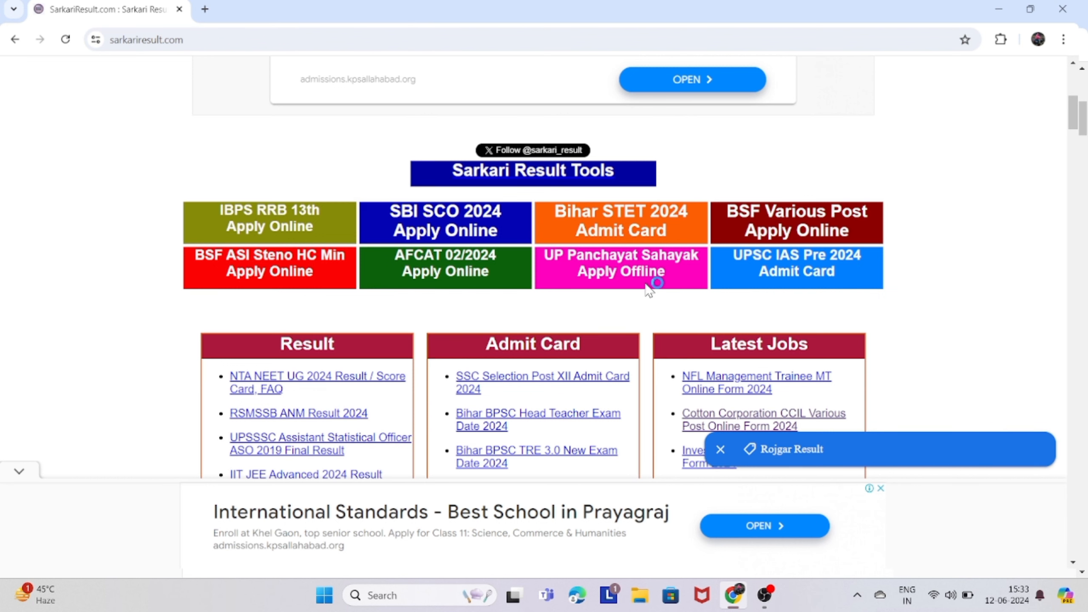
scroll(514, 290, down, 2)
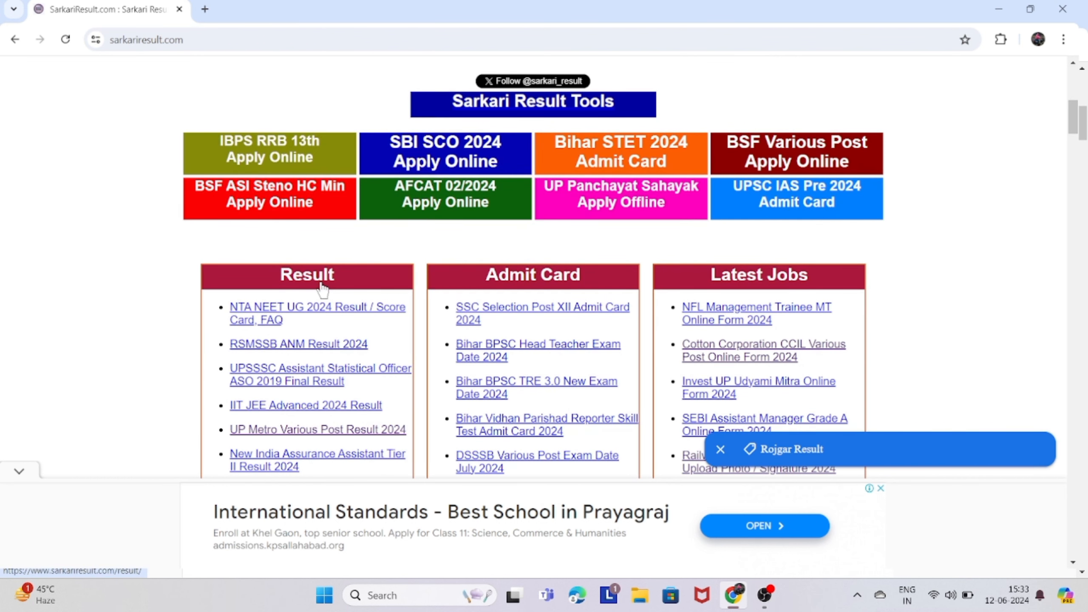
click(544, 288)
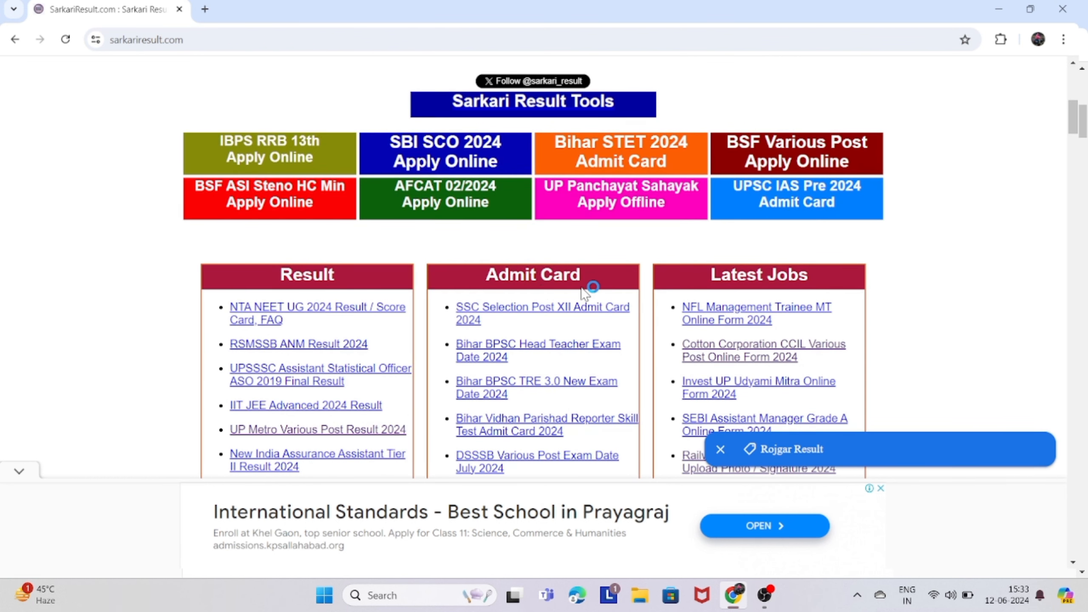
scroll(769, 291, down, 5)
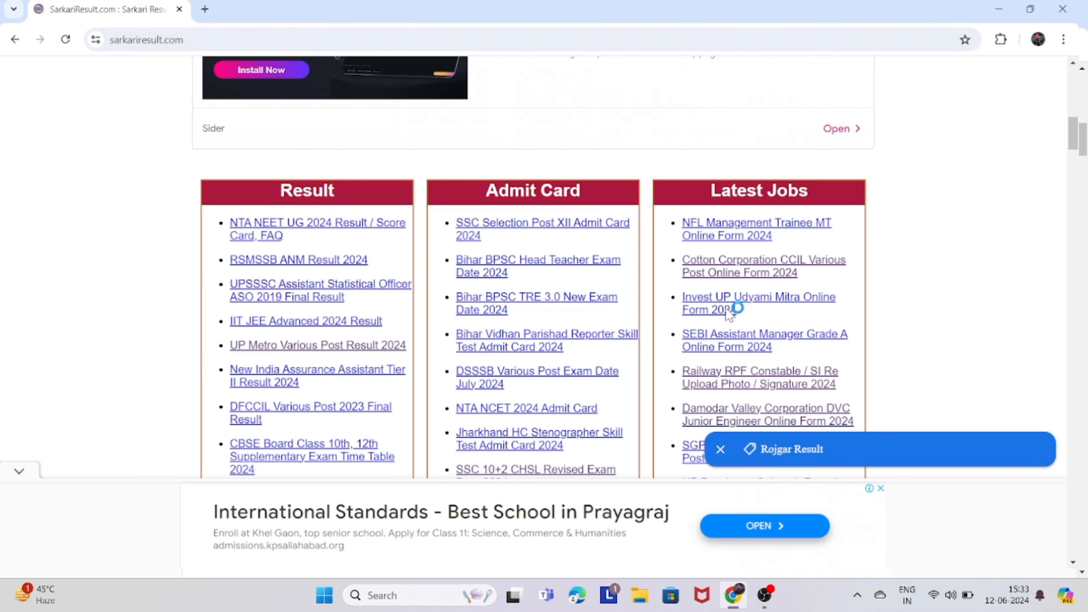
scroll(711, 328, down, 2)
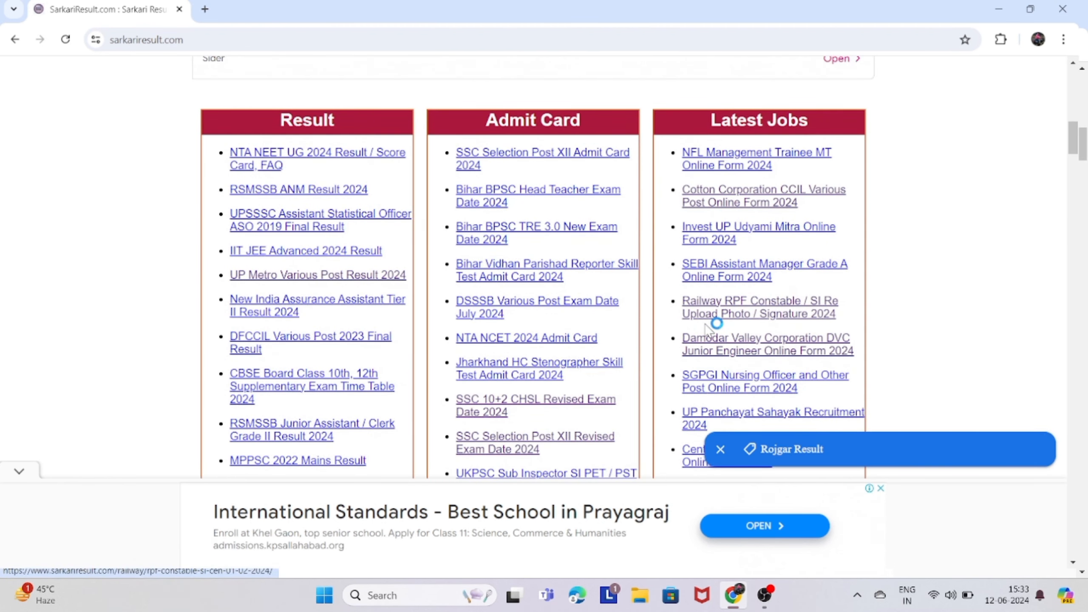
click(842, 348)
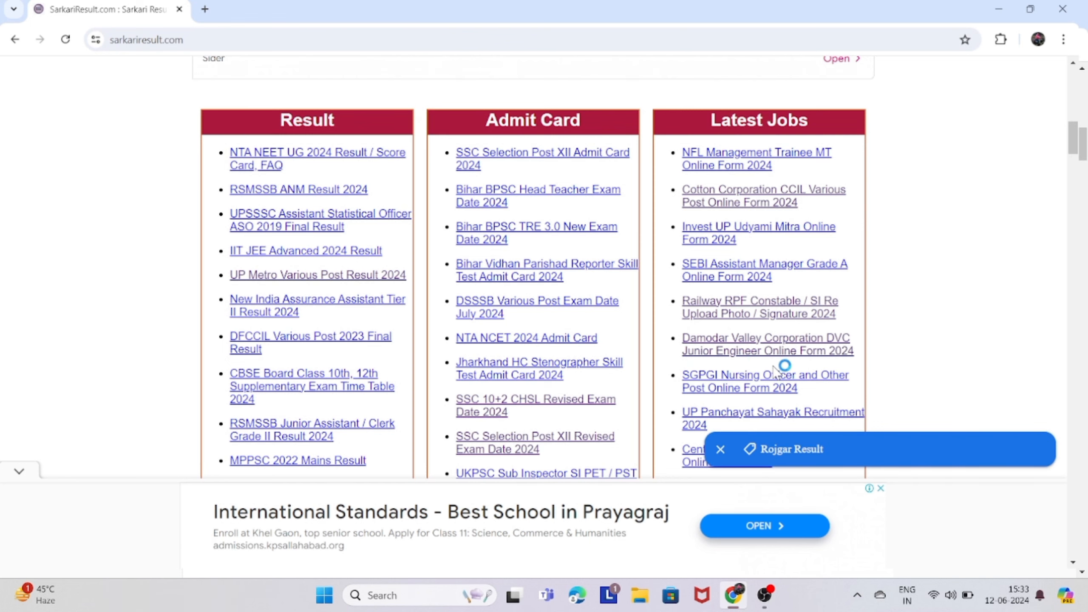
click(807, 355)
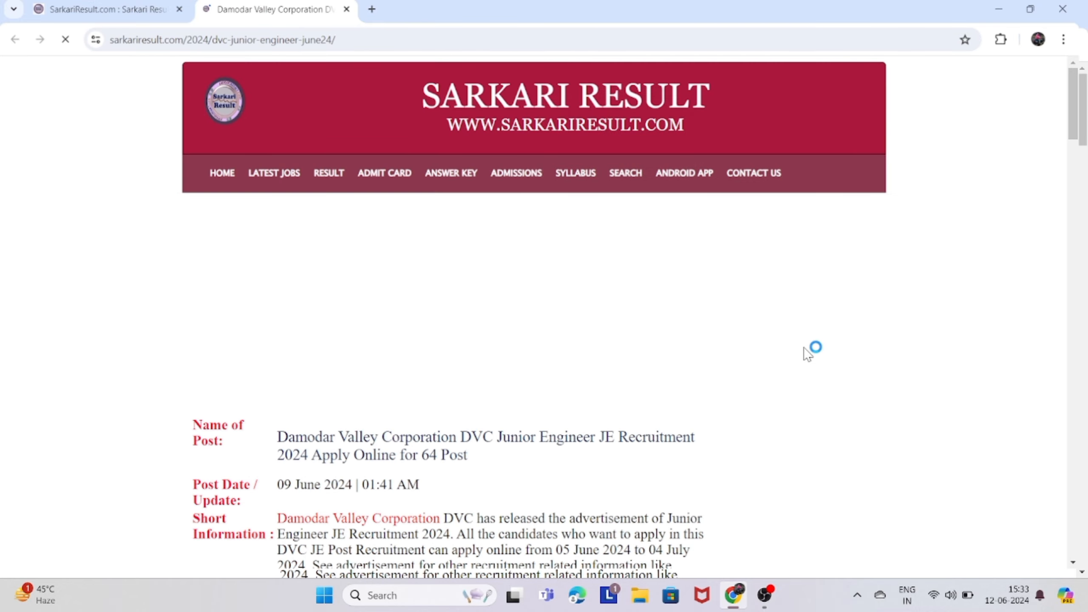
scroll(534, 366, down, 5)
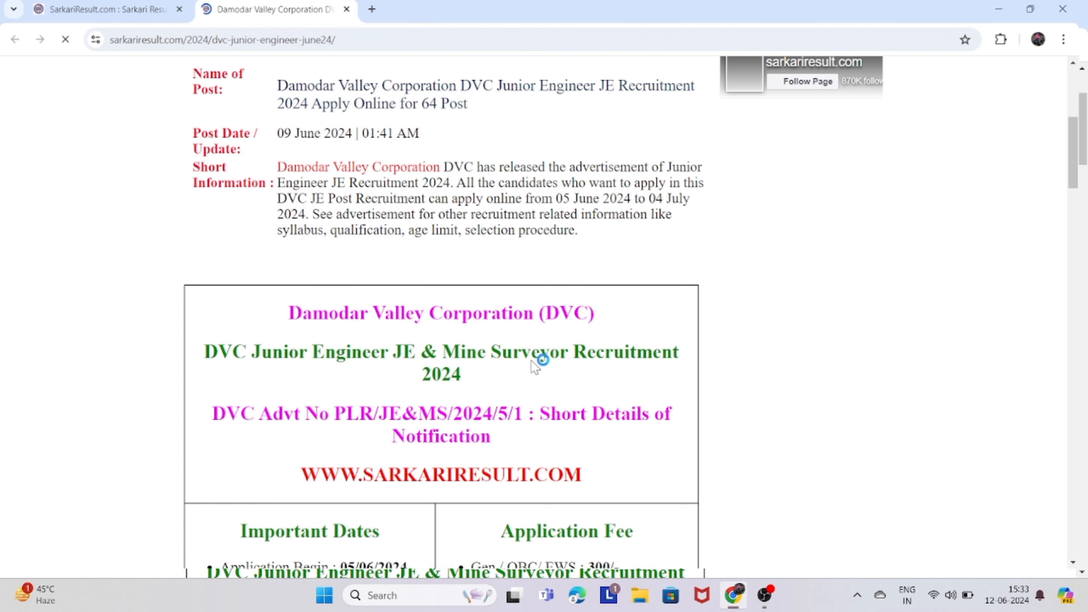
scroll(458, 292, down, 1)
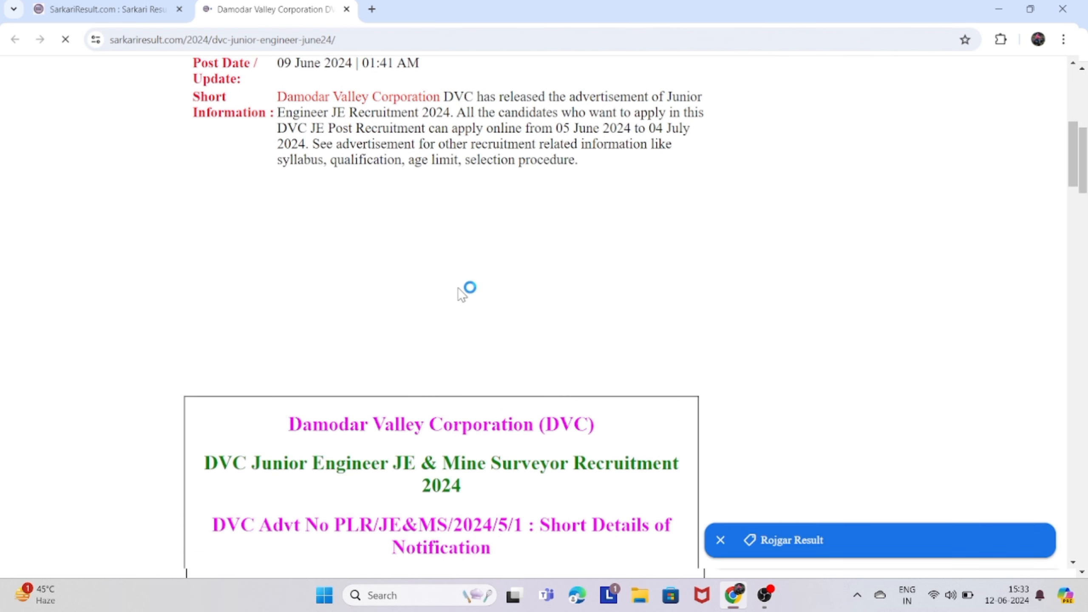
scroll(552, 348, down, 5)
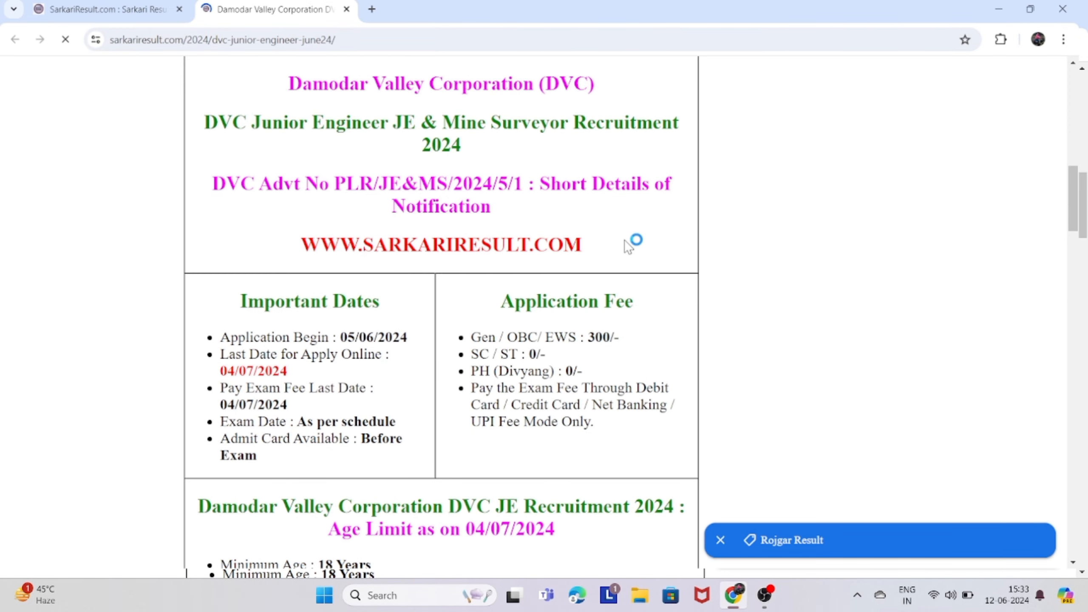
scroll(583, 343, down, 1)
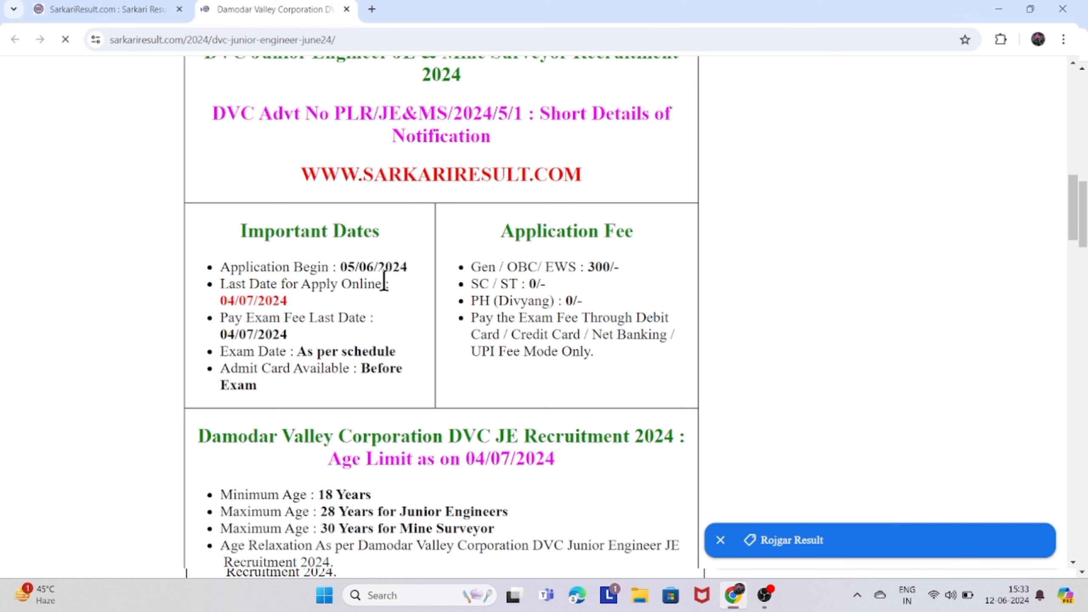
scroll(308, 301, down, 2)
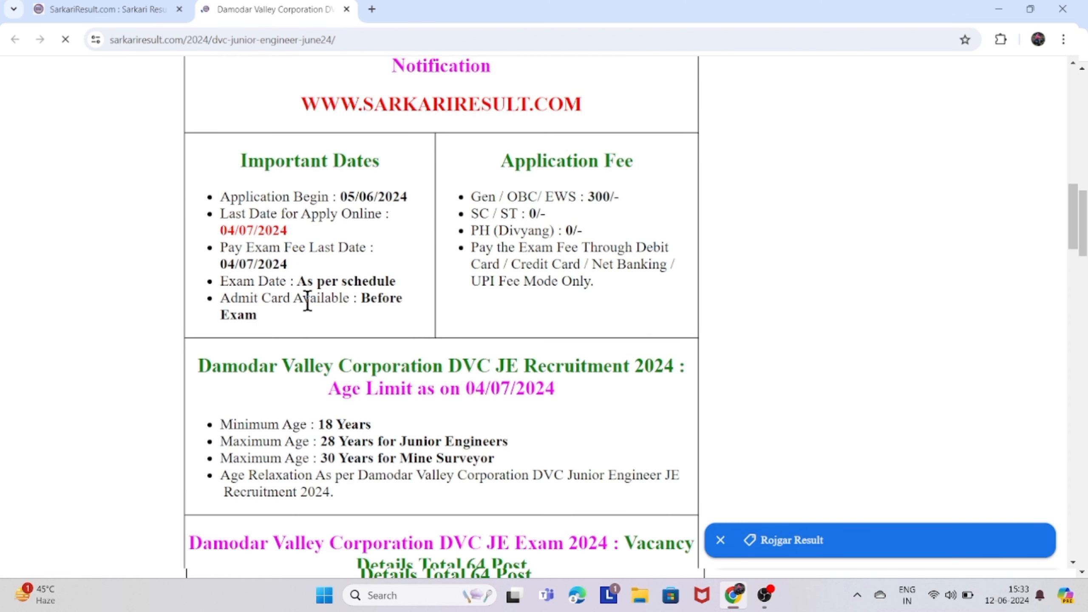
scroll(308, 301, down, 2)
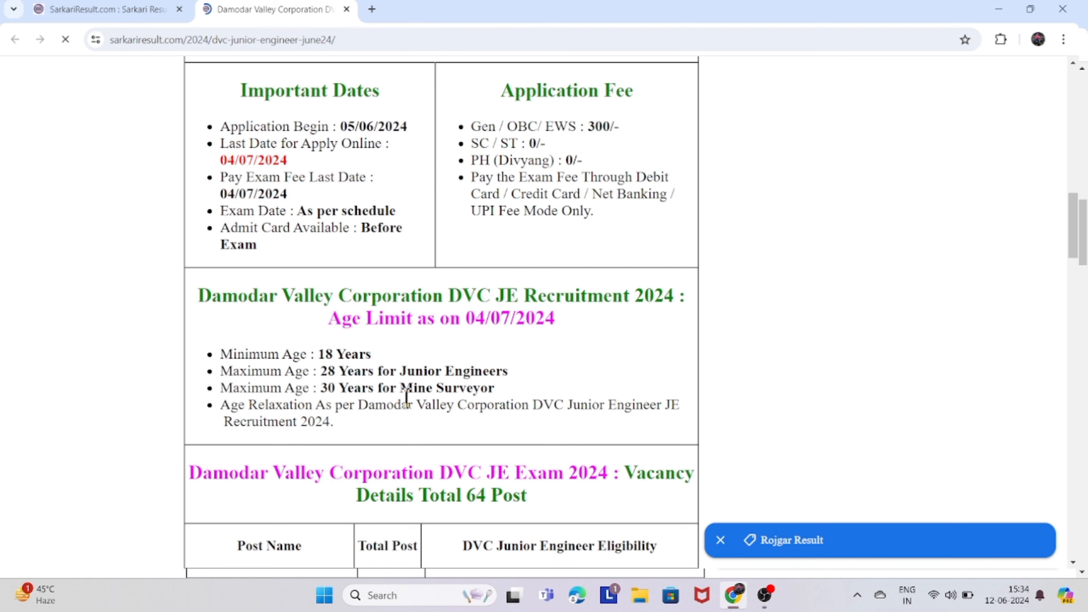
scroll(406, 398, down, 3)
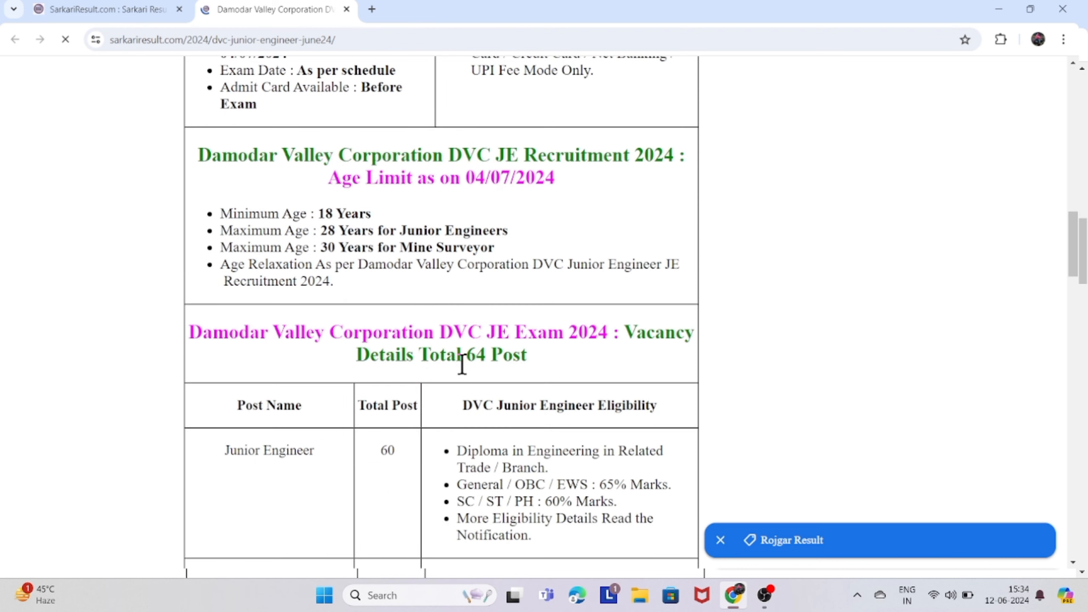
scroll(462, 364, down, 3)
scroll(536, 354, down, 9)
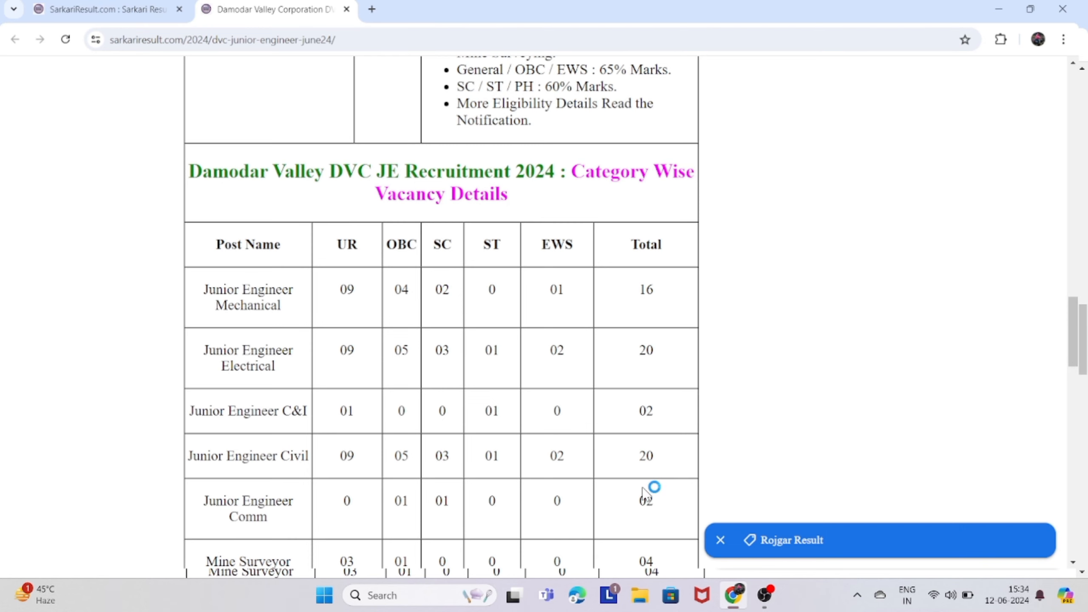
scroll(665, 503, down, 3)
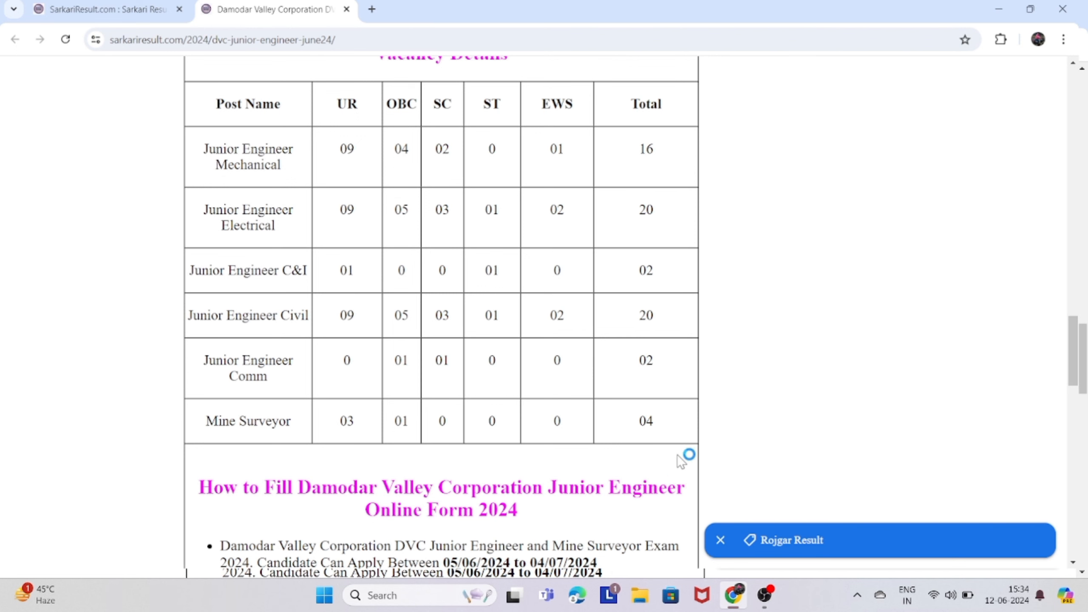
scroll(677, 459, down, 4)
scroll(681, 469, down, 5)
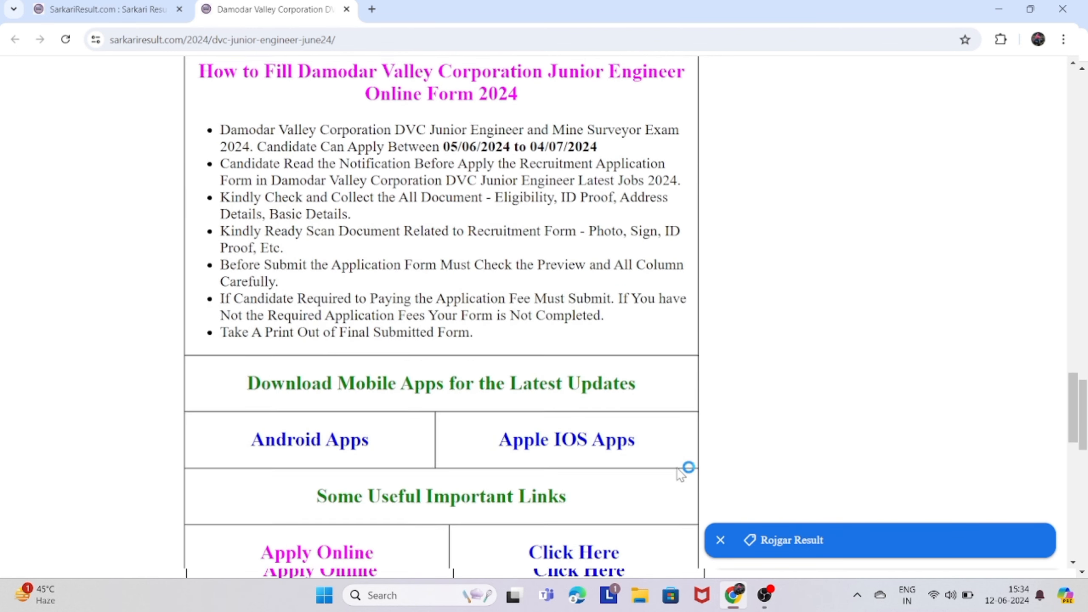
scroll(660, 463, down, 3)
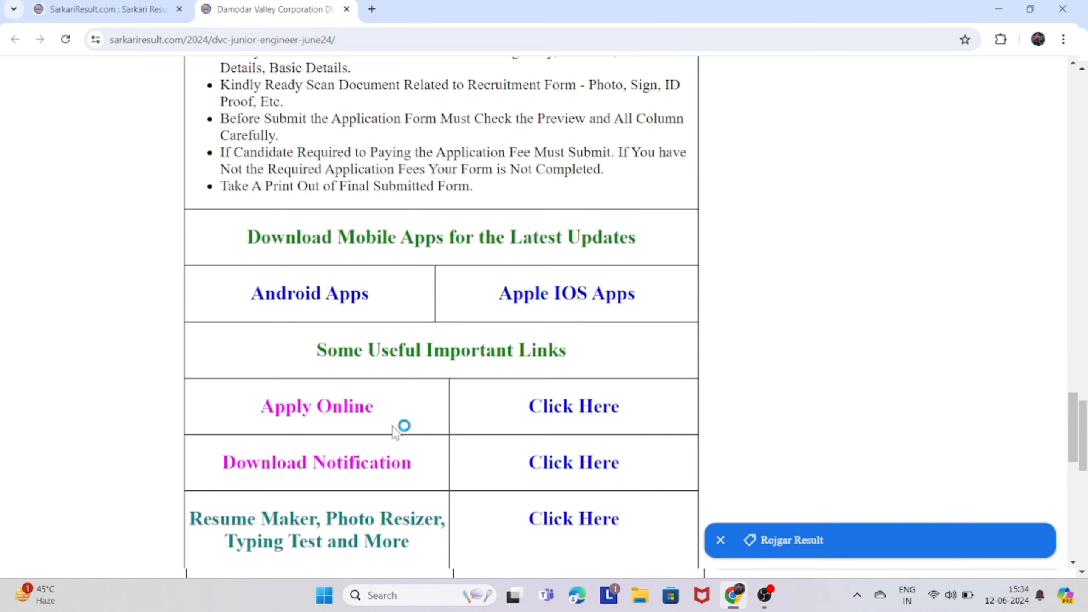
Go to the DVC online application portal and start a new registration.
click(570, 406)
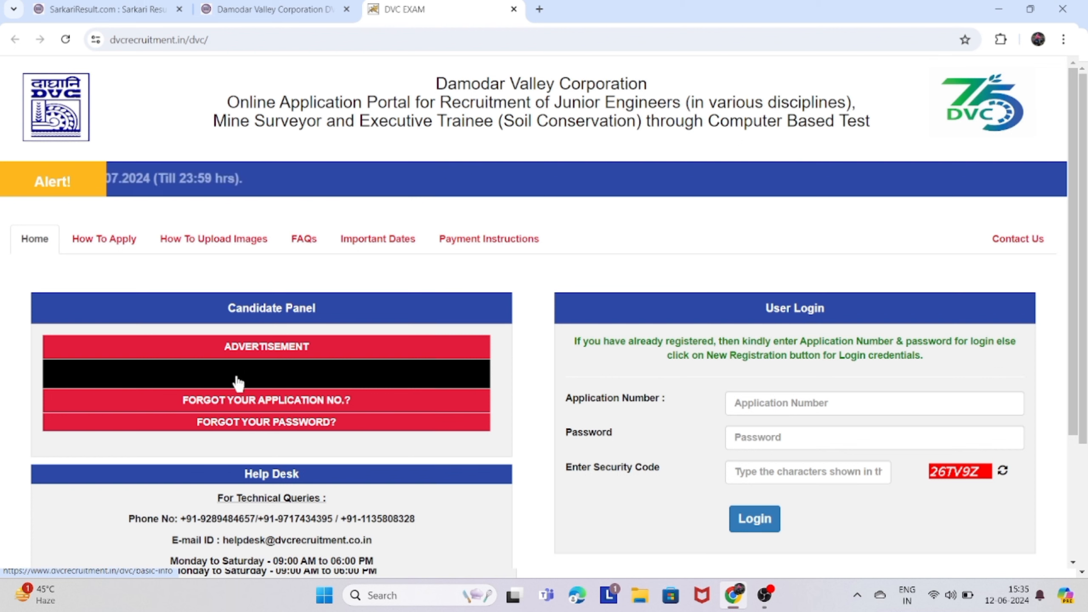
click(294, 375)
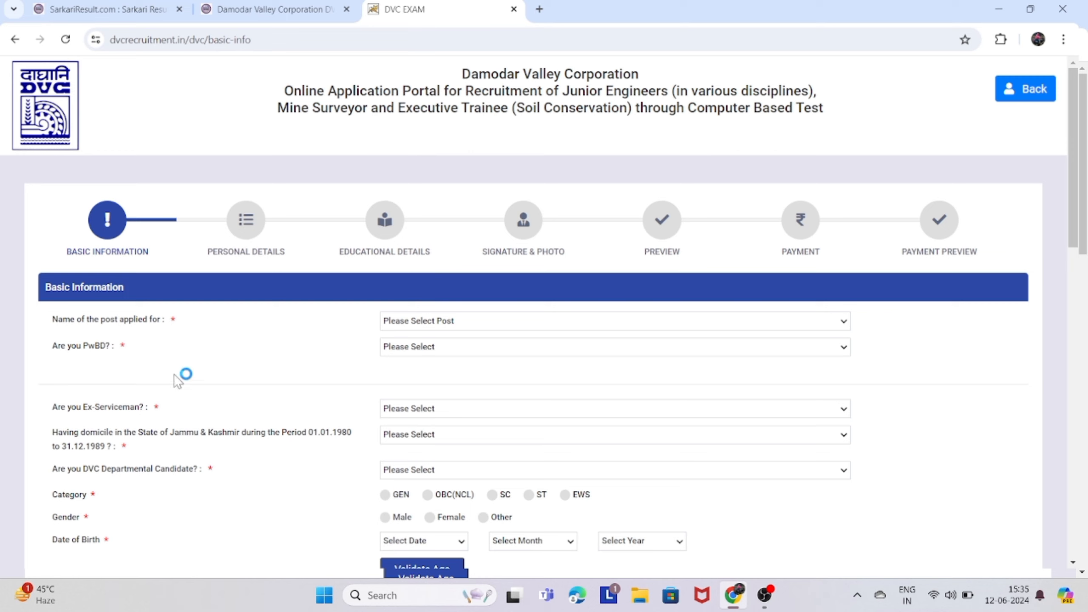
Choose the JE GR.II (Civil) post and answer No to PwBD, ex-serviceman, J&K domicile and departmental questions.
scroll(232, 316, down, 1)
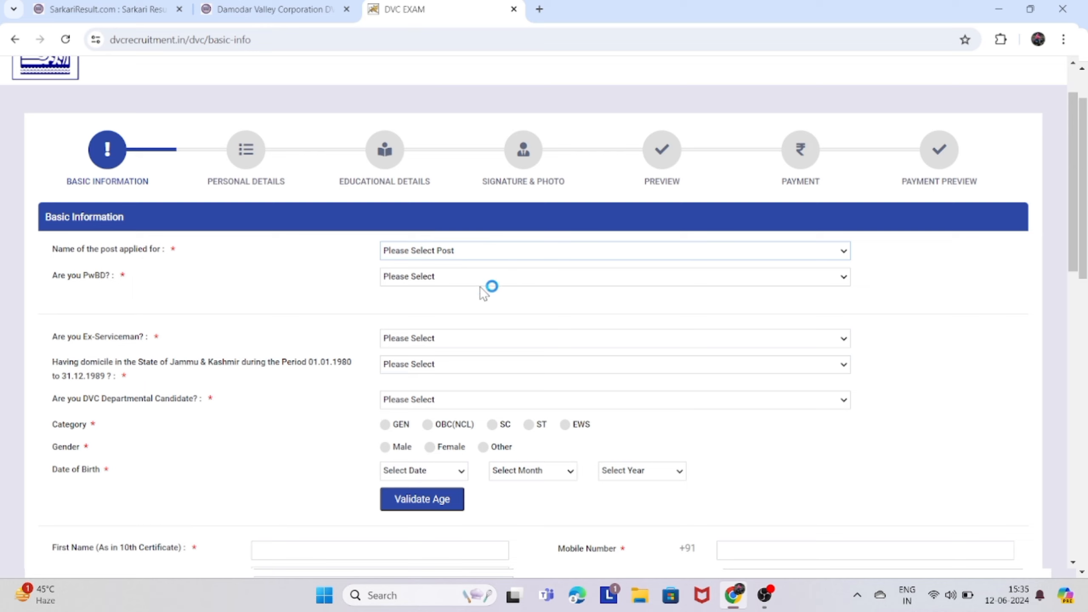
click(473, 308)
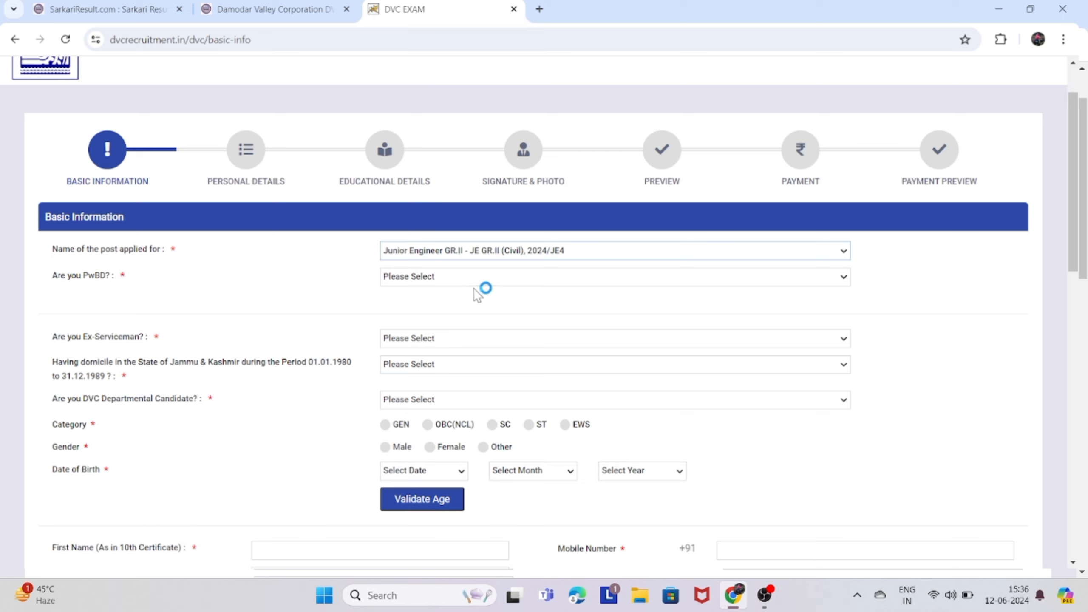
click(458, 314)
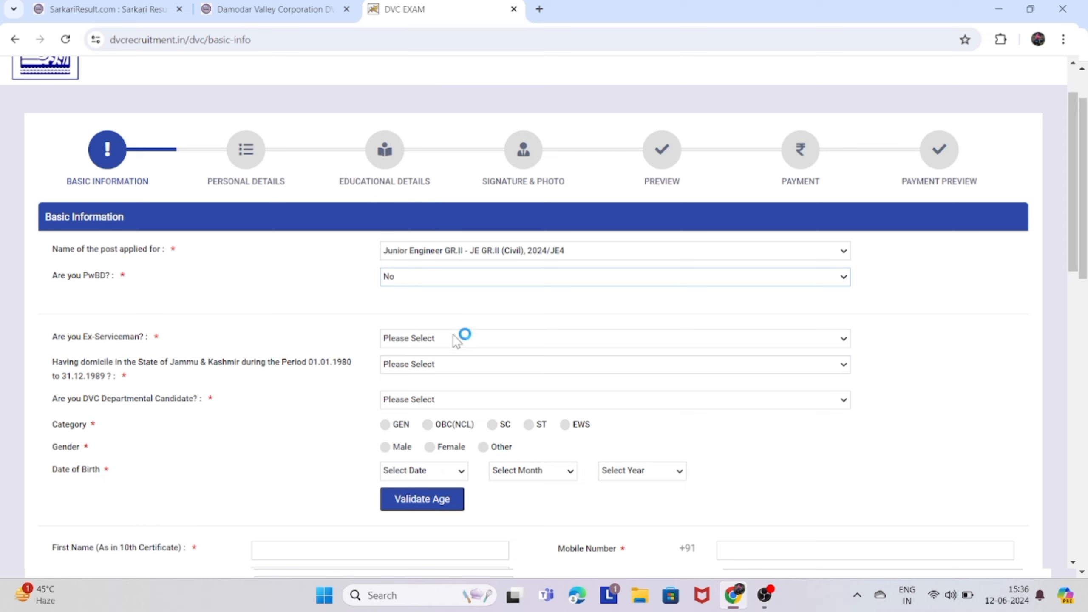
click(442, 362)
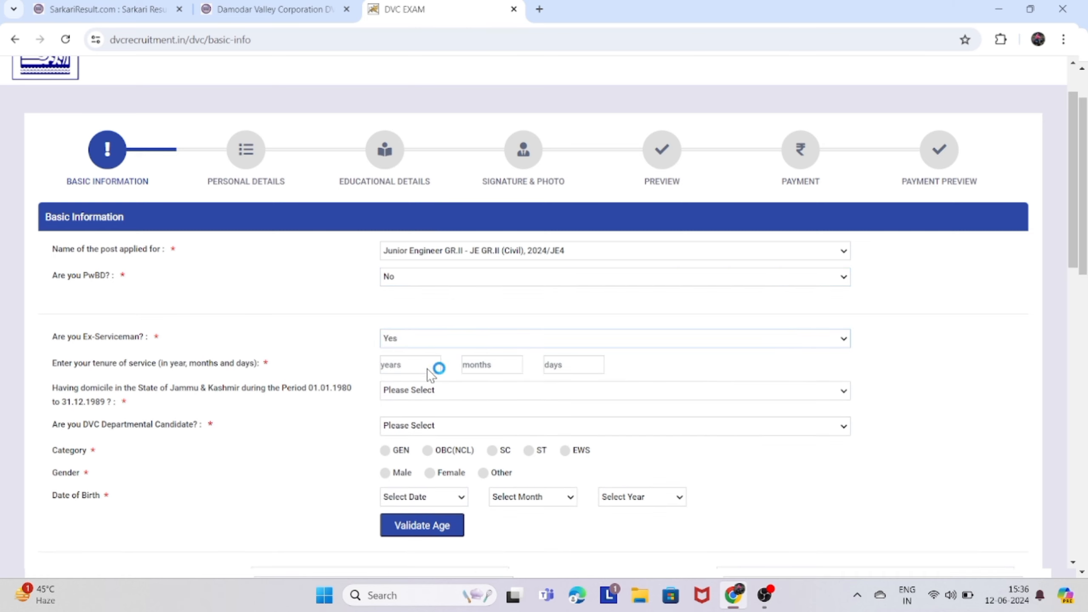
click(427, 372)
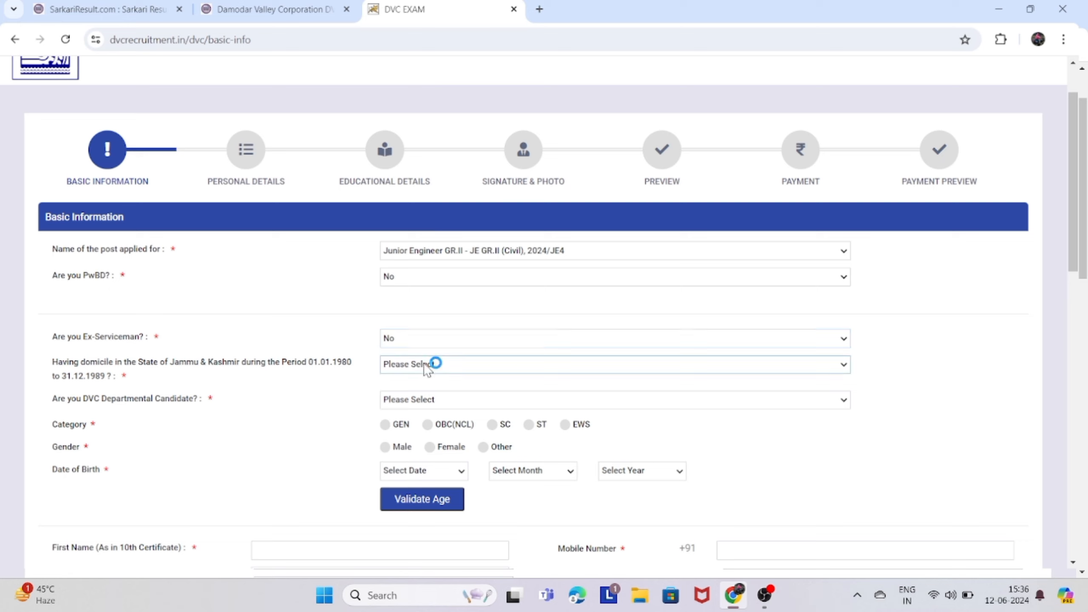
click(416, 402)
click(427, 401)
click(415, 438)
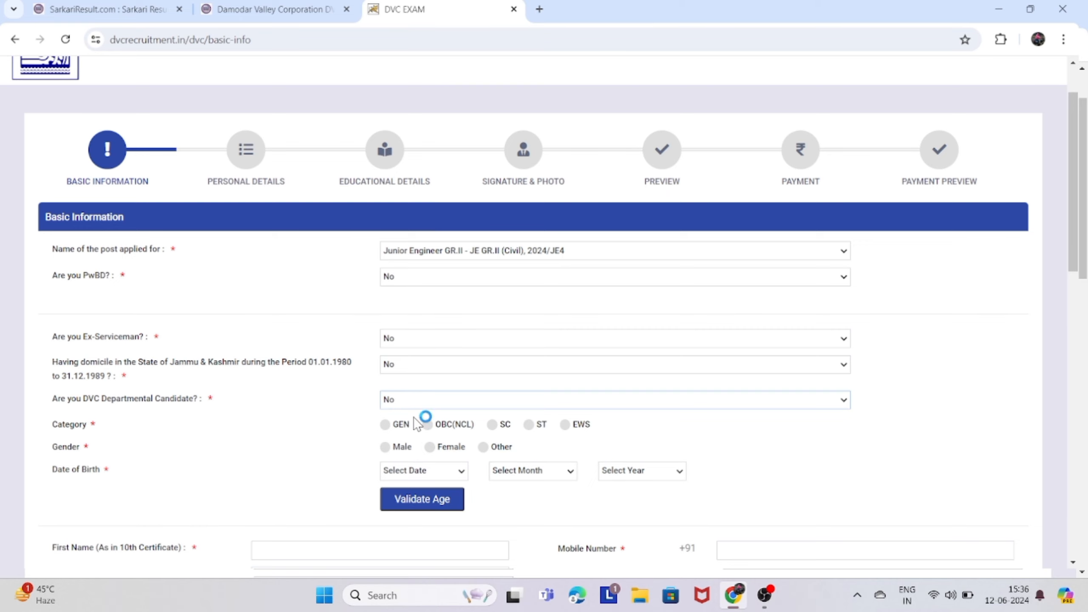
scroll(426, 412, down, 3)
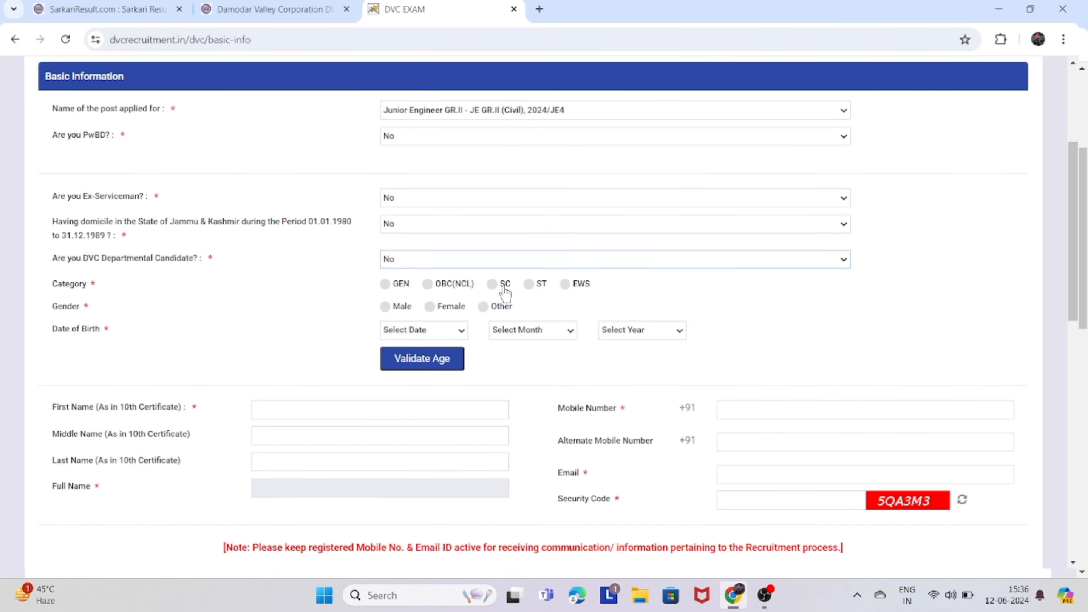
click(493, 286)
click(384, 308)
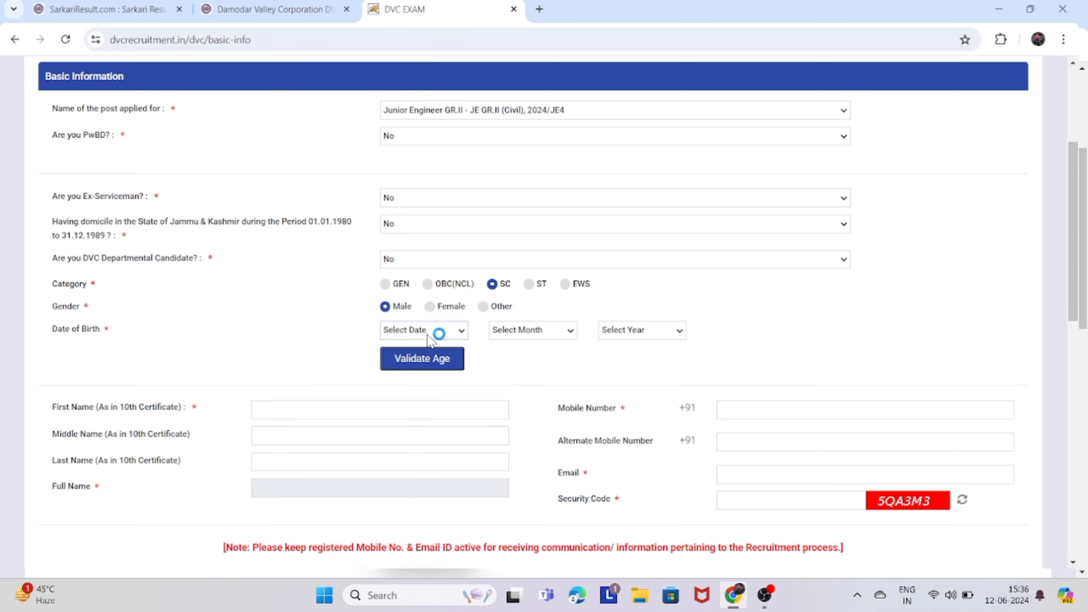
click(420, 444)
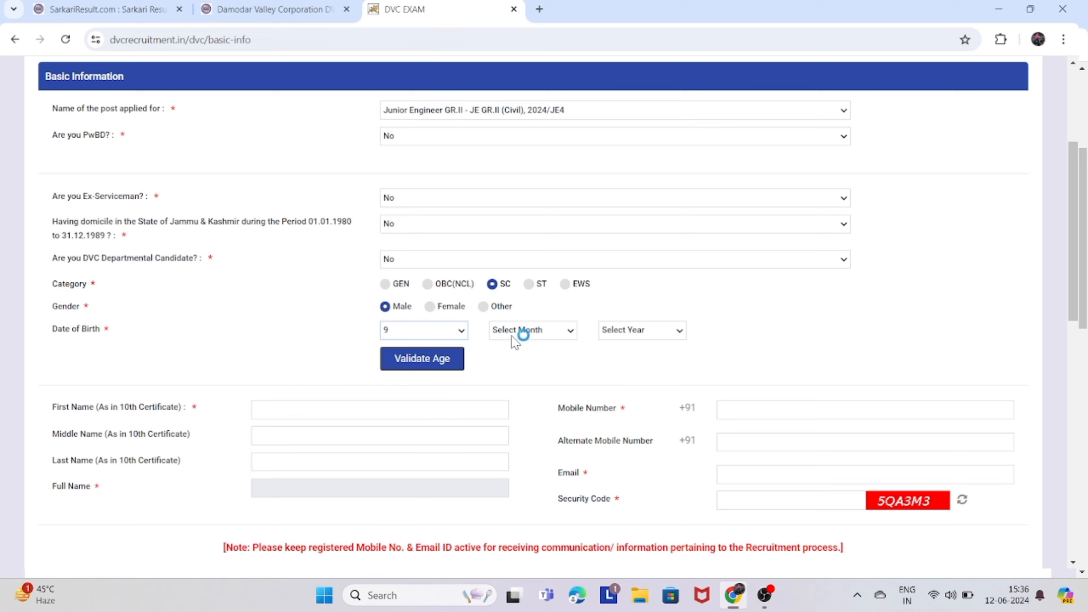
click(525, 332)
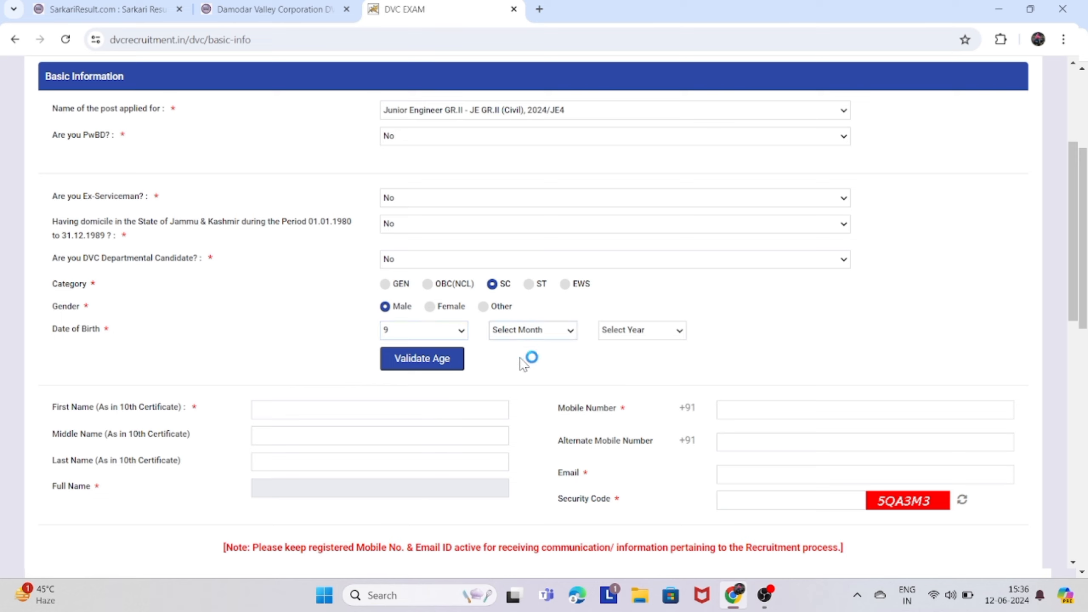
click(516, 407)
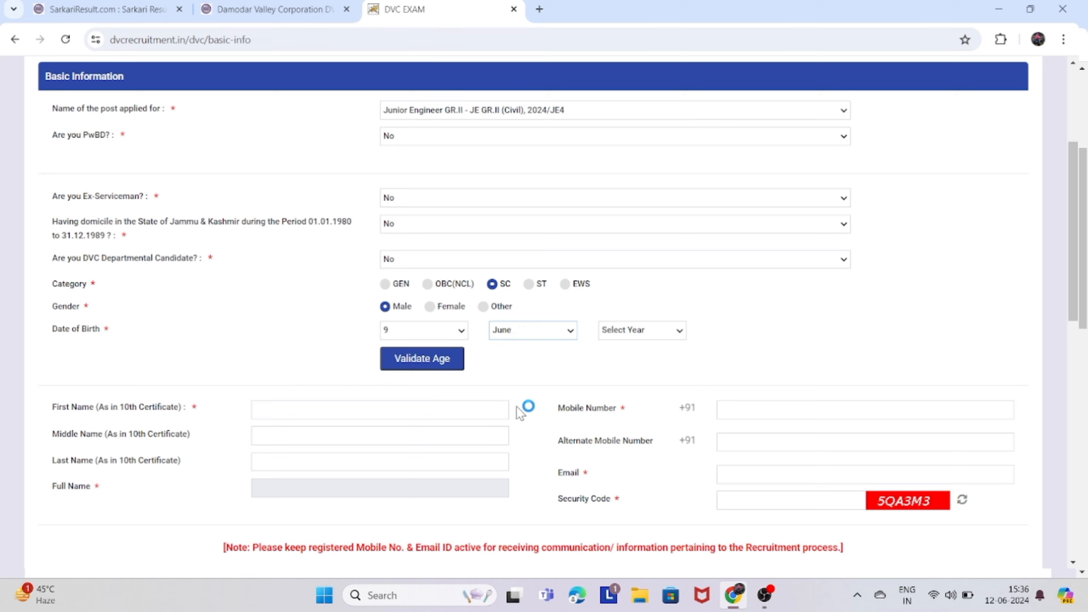
click(621, 336)
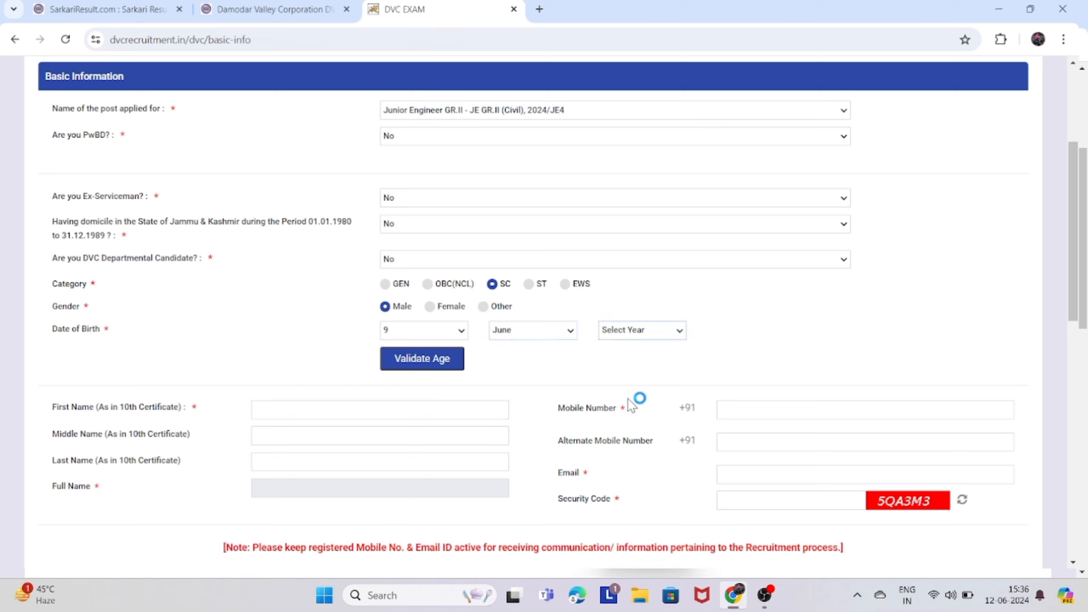
click(632, 434)
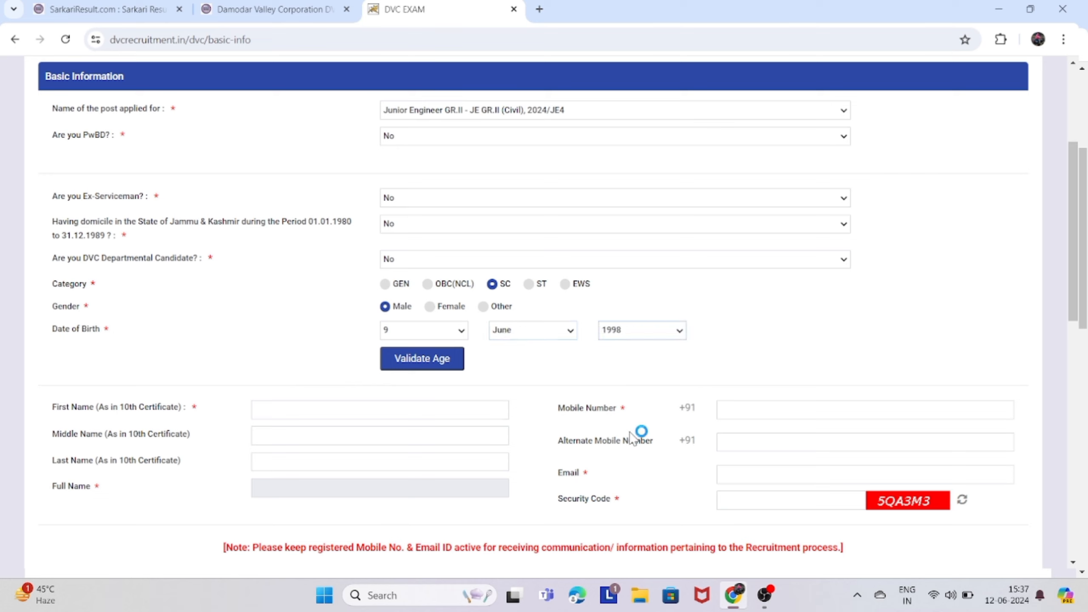
click(441, 362)
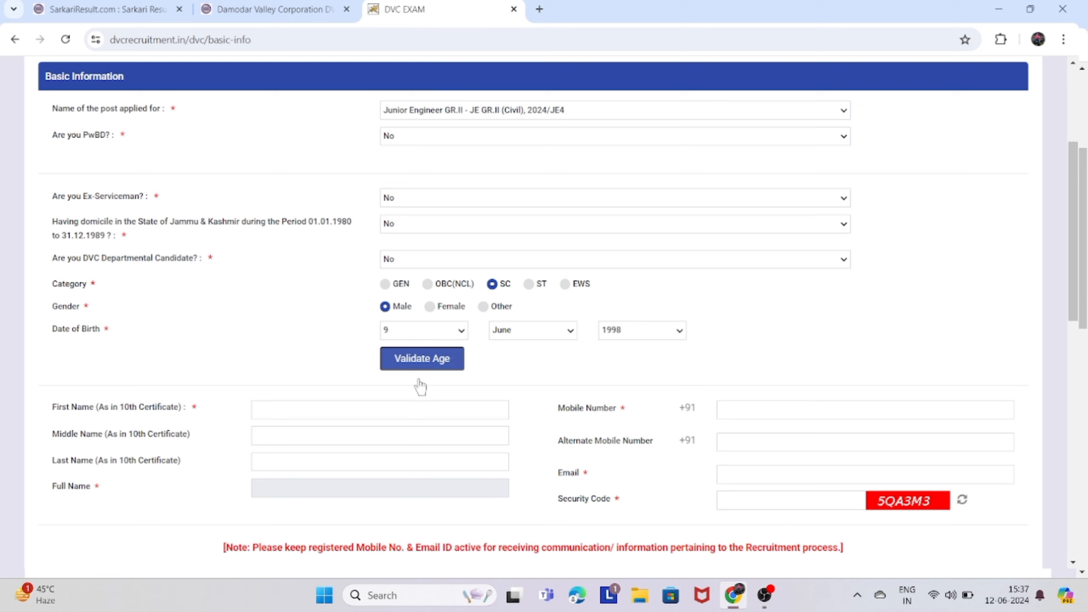
click(425, 368)
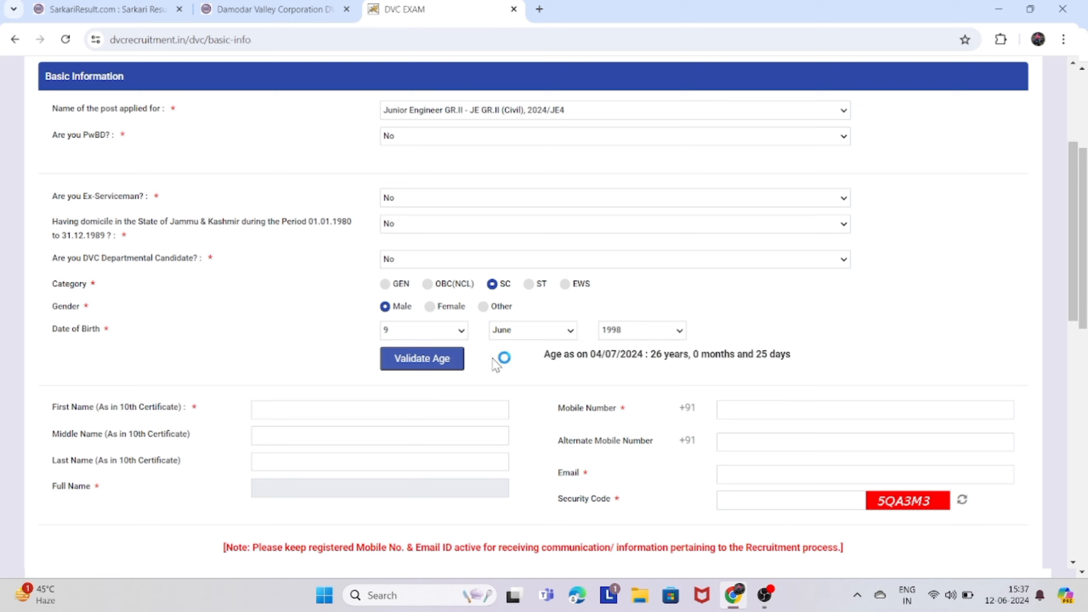
Enter the candidate's first and last name.
scroll(473, 389, down, 1)
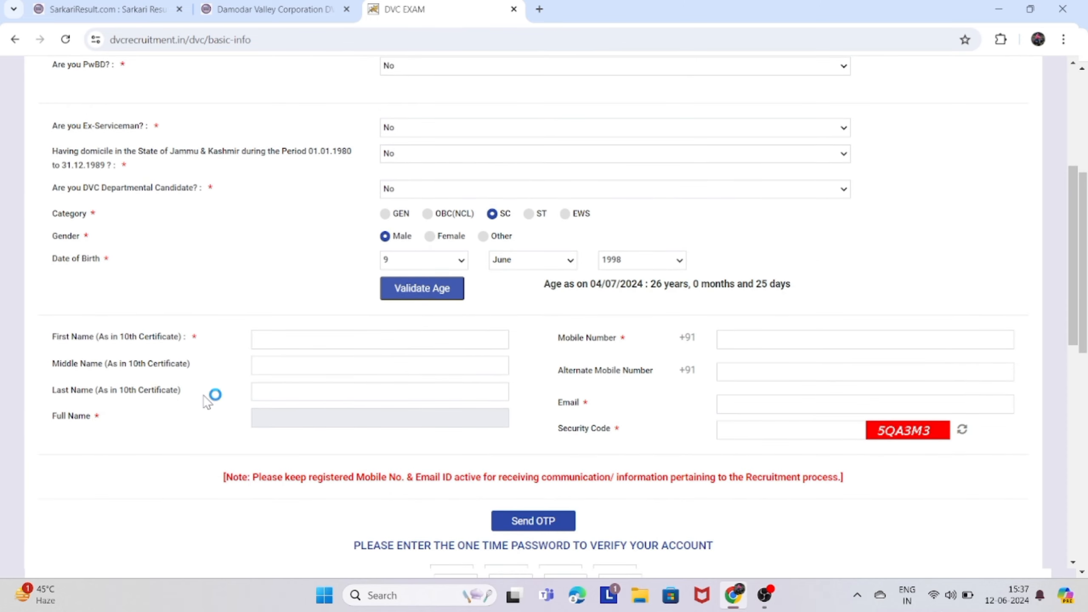
click(270, 345)
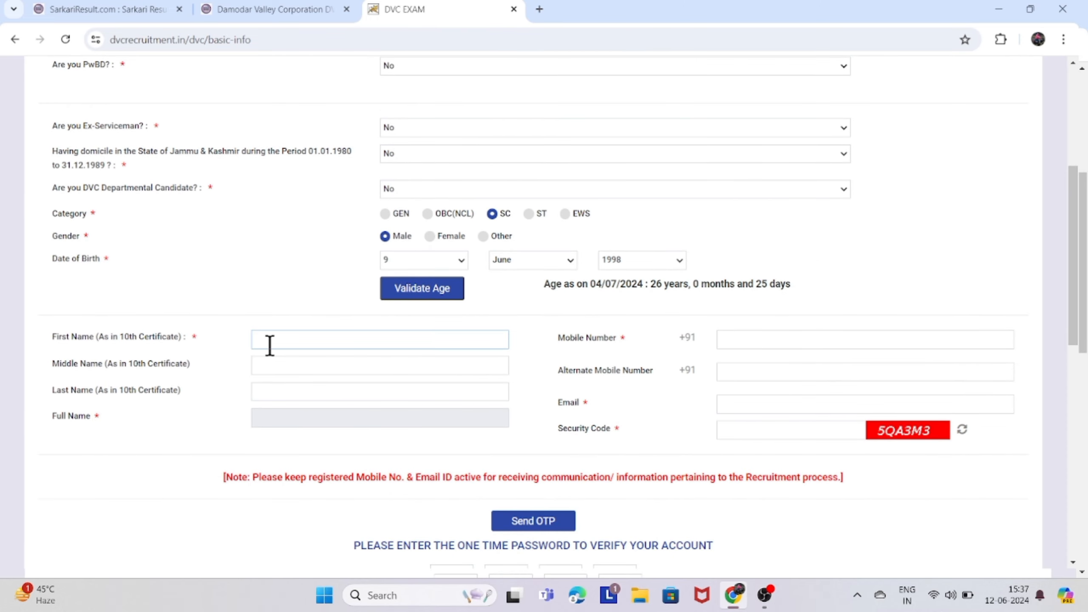
click(277, 372)
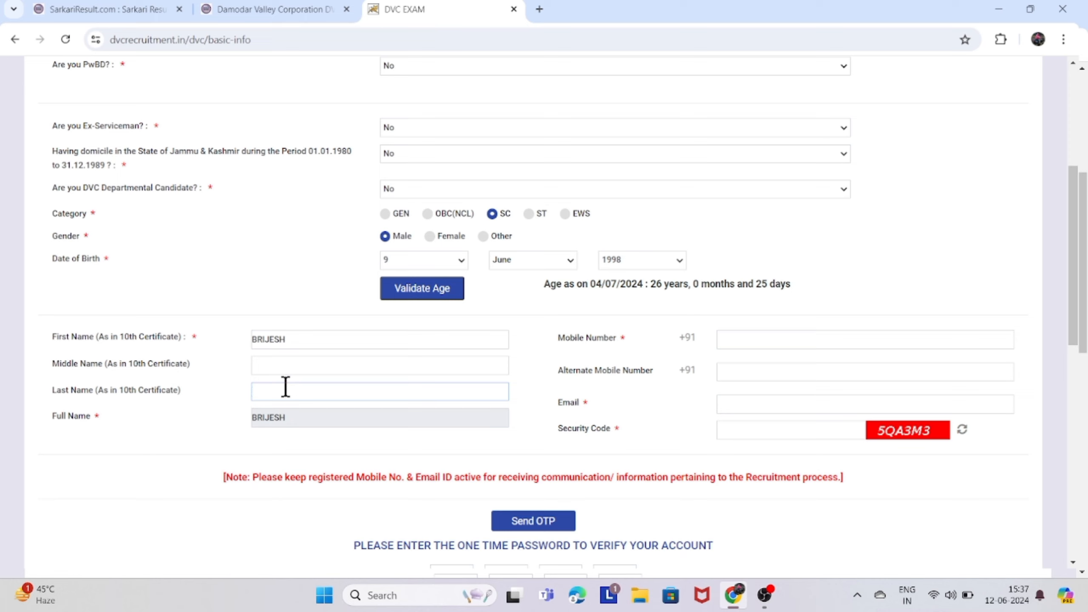
click(307, 415)
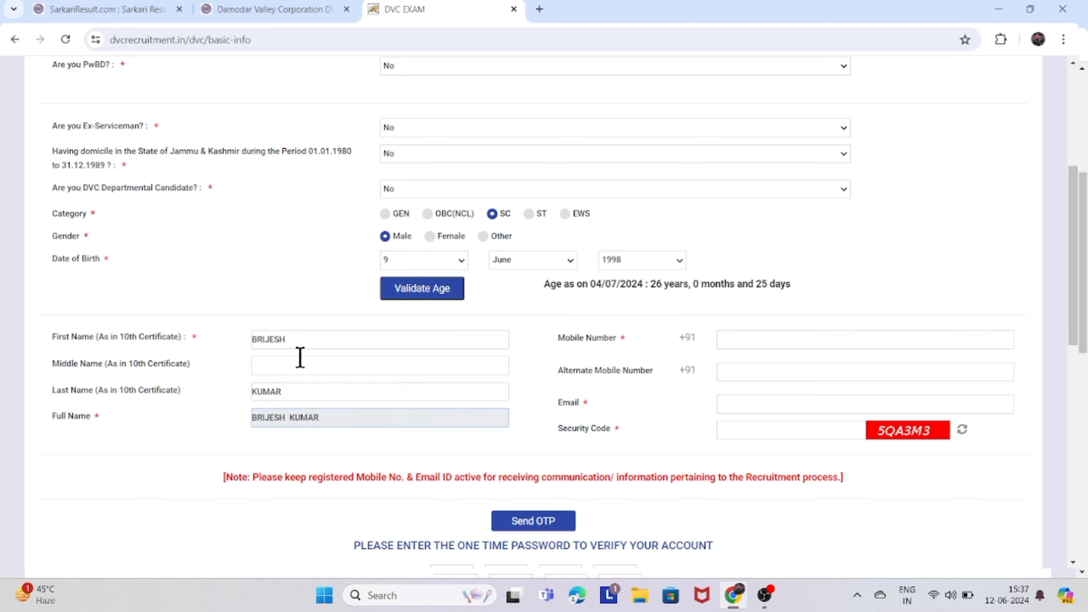
Autofill the mobile number and e-mail, then enter the alternate mobile number and the captcha security code.
click(777, 335)
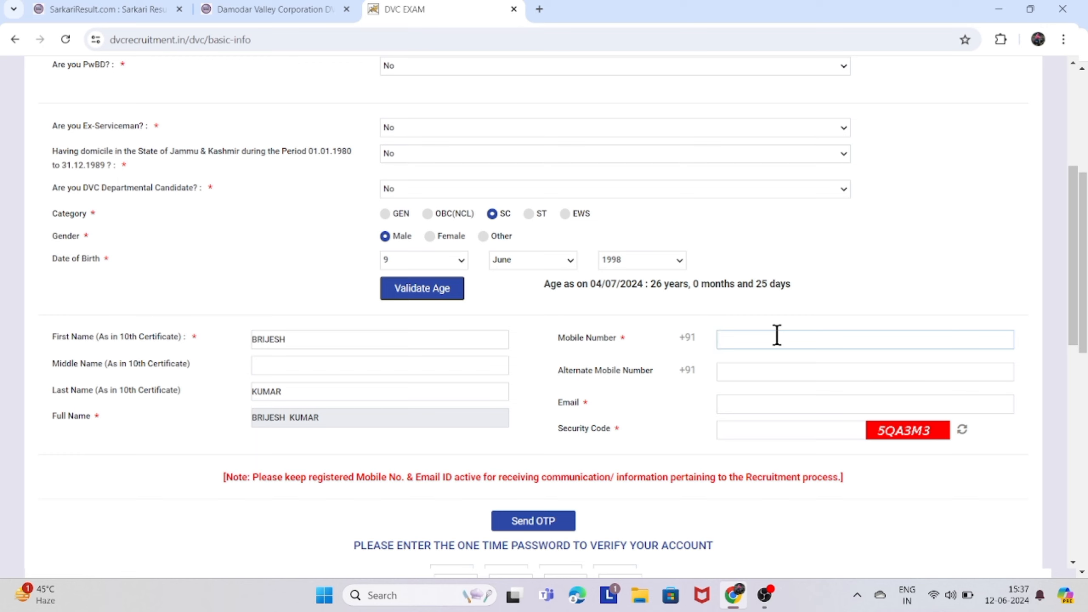
click(839, 369)
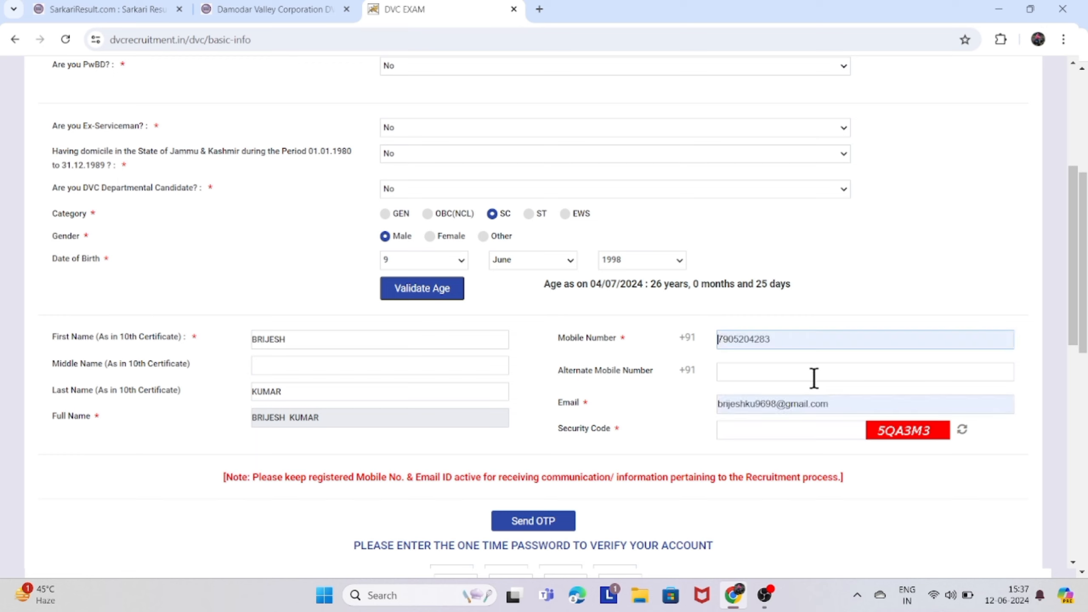
click(778, 374)
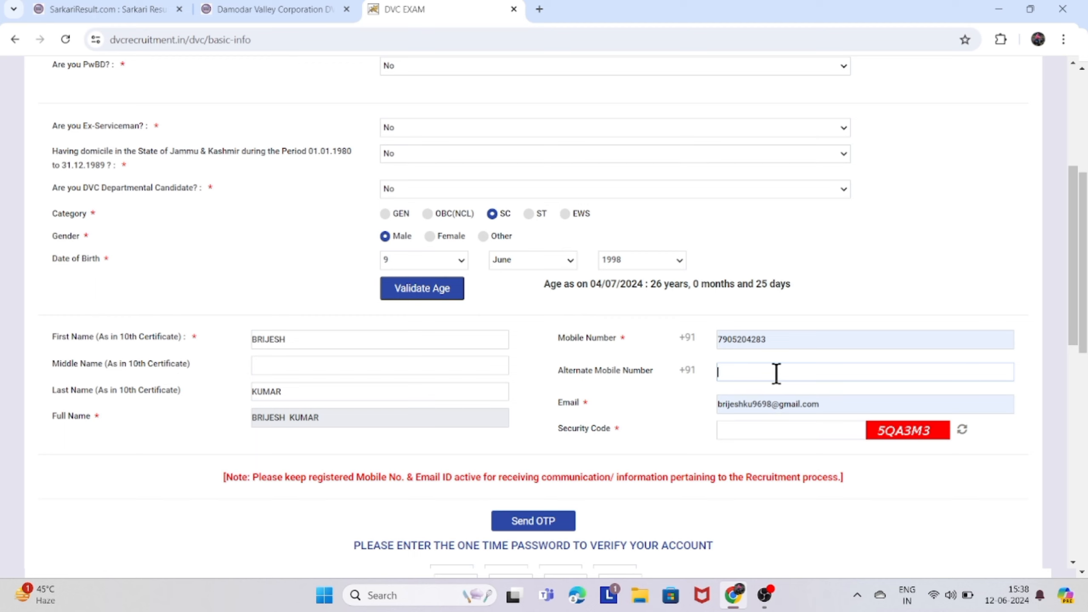
click(748, 430)
text(5)
text(QA3M3)
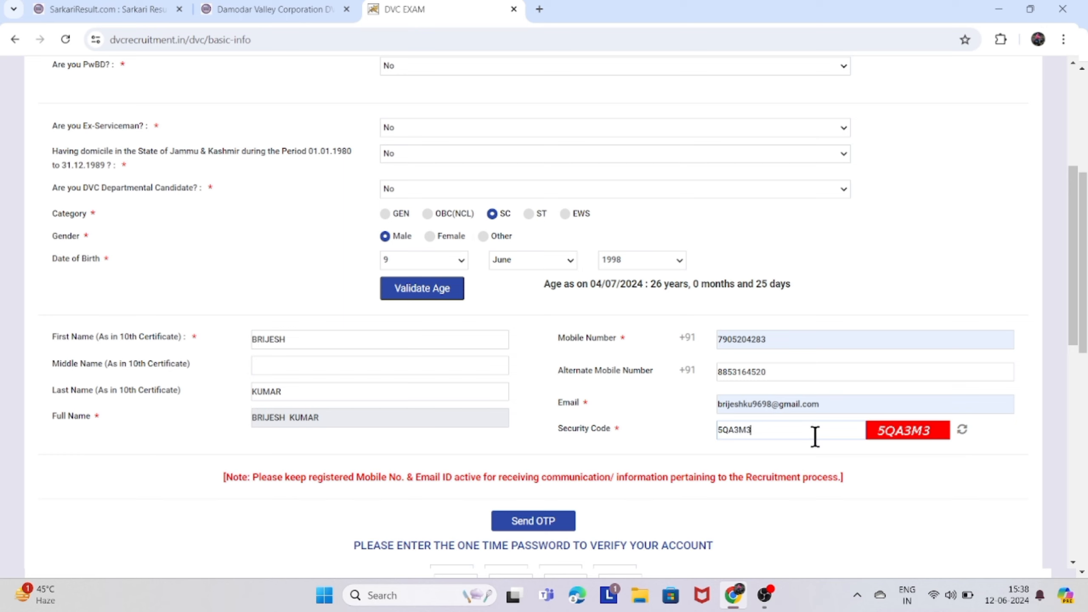
scroll(831, 433, down, 2)
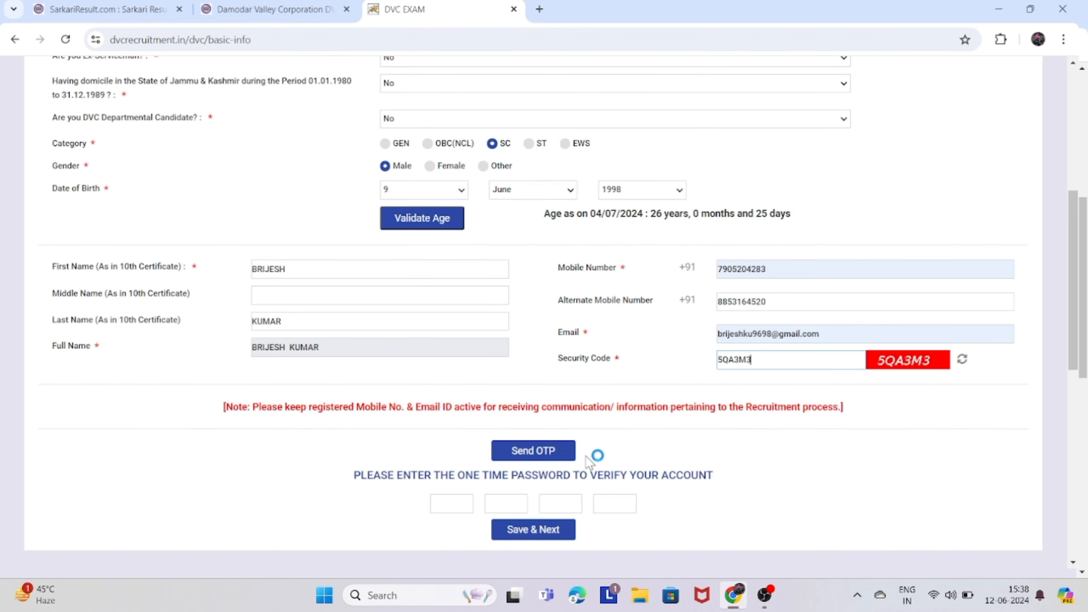
Request the OTP and confirm the name, phone and e-mail are correct.
click(548, 455)
scroll(595, 443, up, 2)
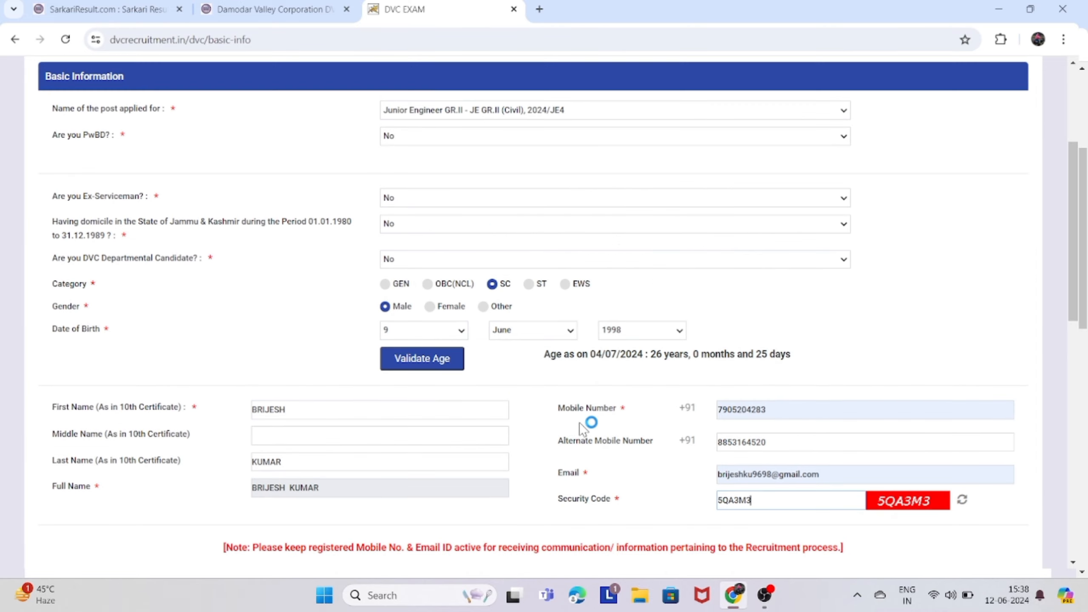
scroll(420, 295, up, 3)
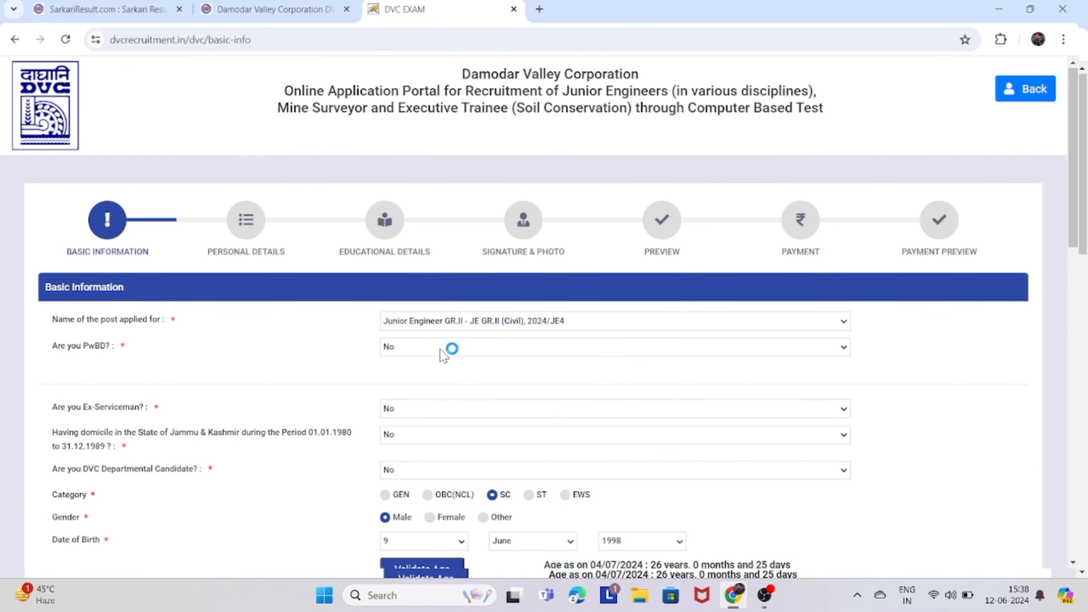
scroll(428, 365, down, 3)
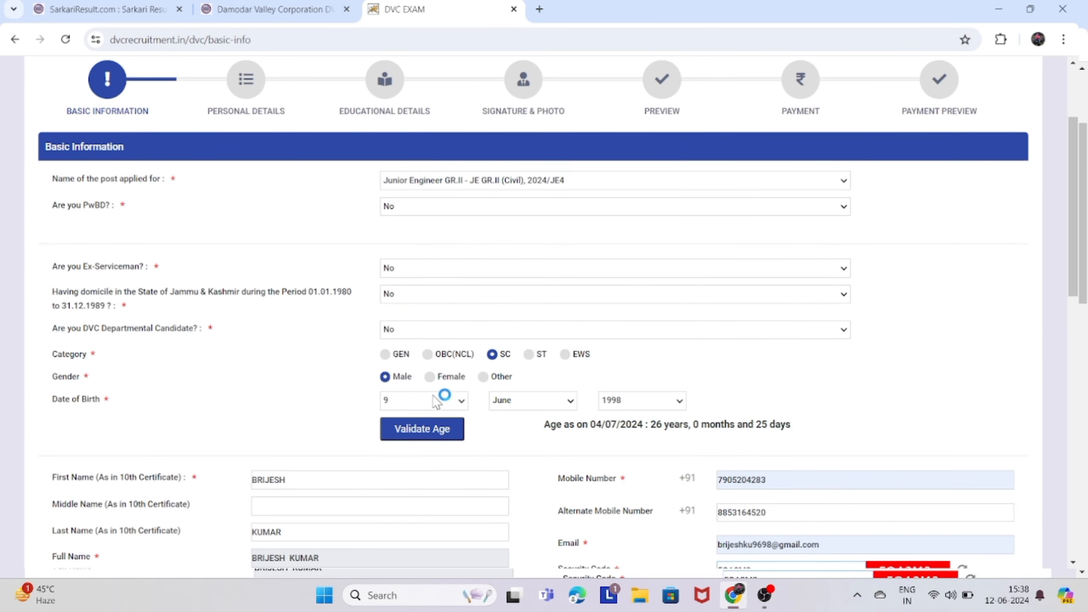
scroll(420, 433, down, 2)
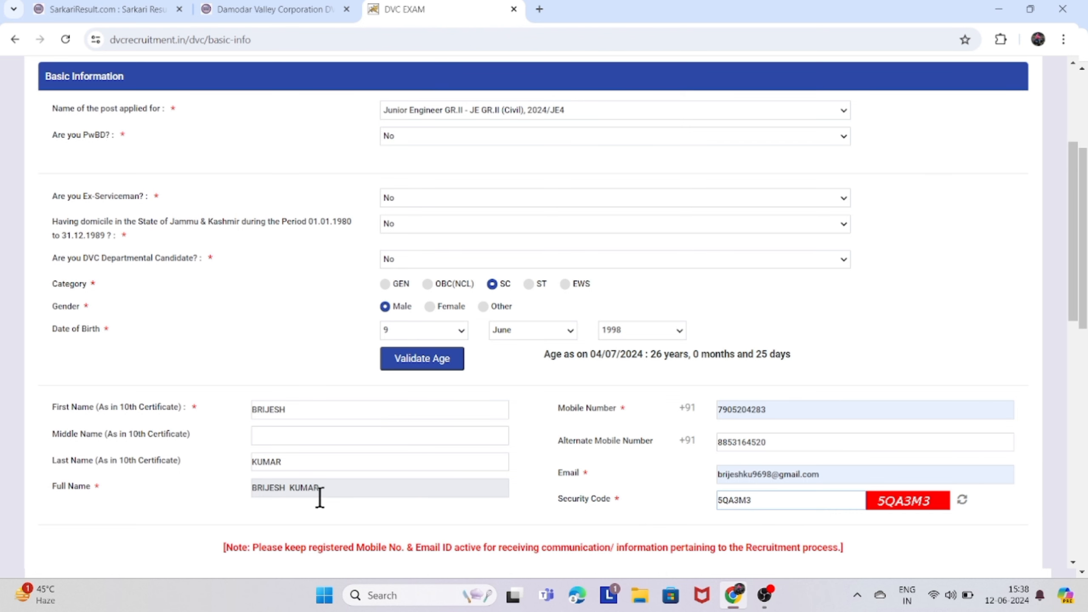
scroll(369, 511, down, 3)
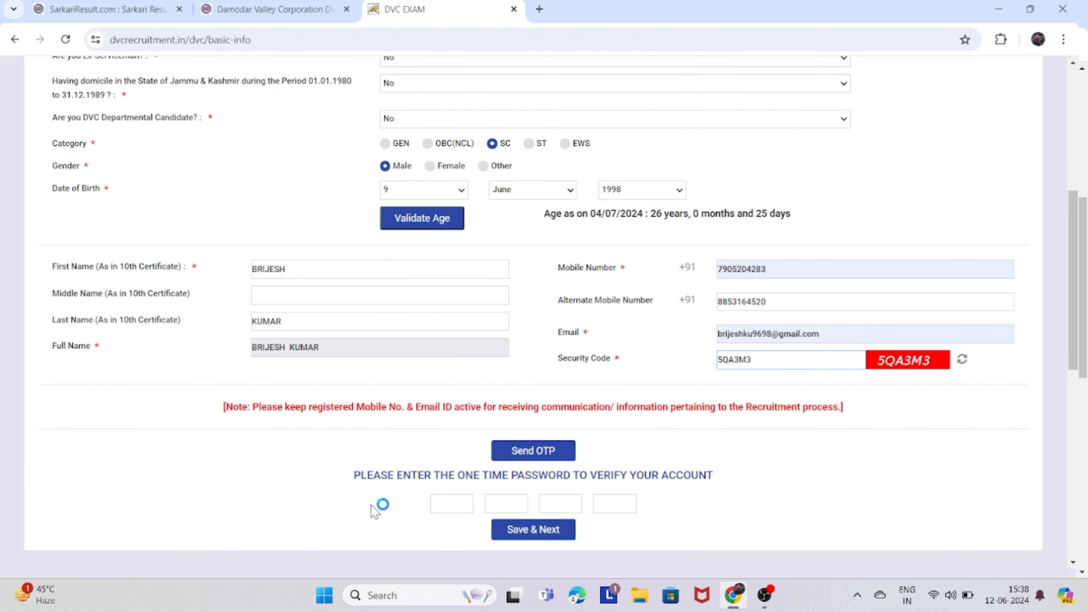
click(538, 454)
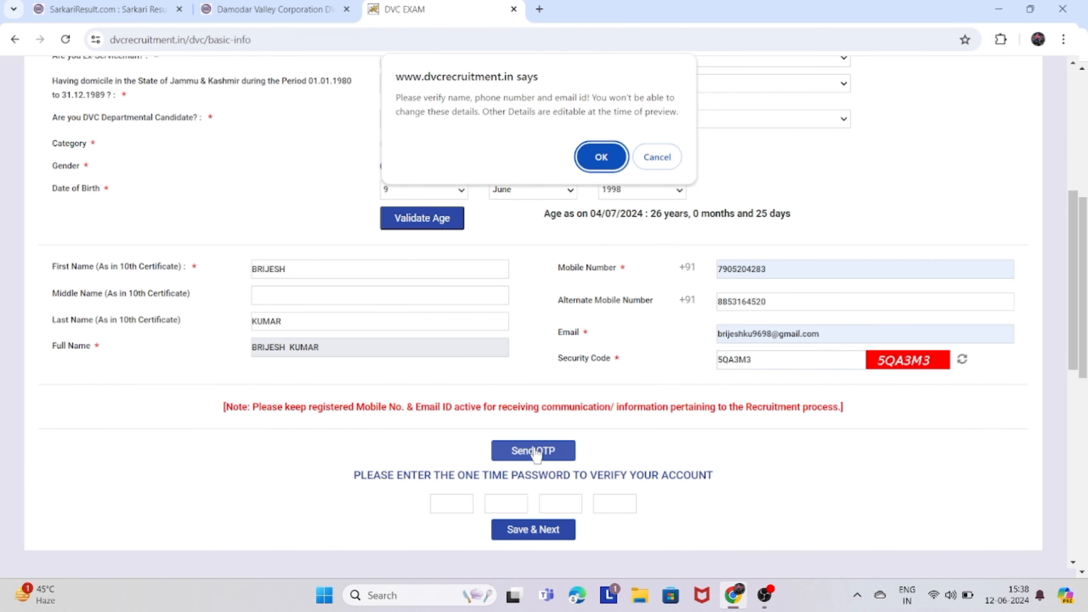
click(602, 157)
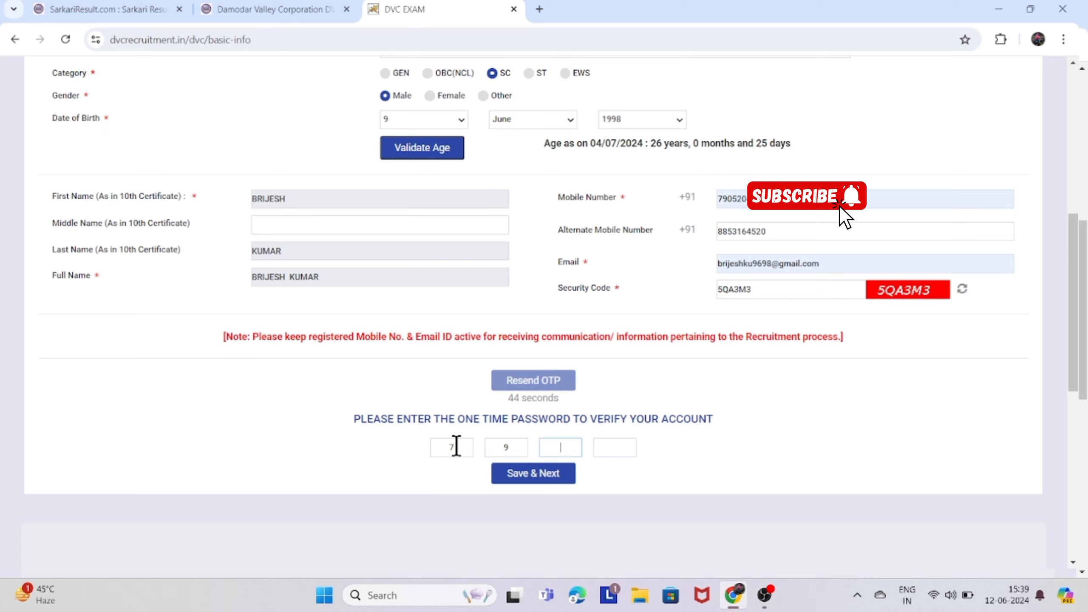
Enter the received OTP and save the basic information.
text(8)
scroll(514, 438, down, 1)
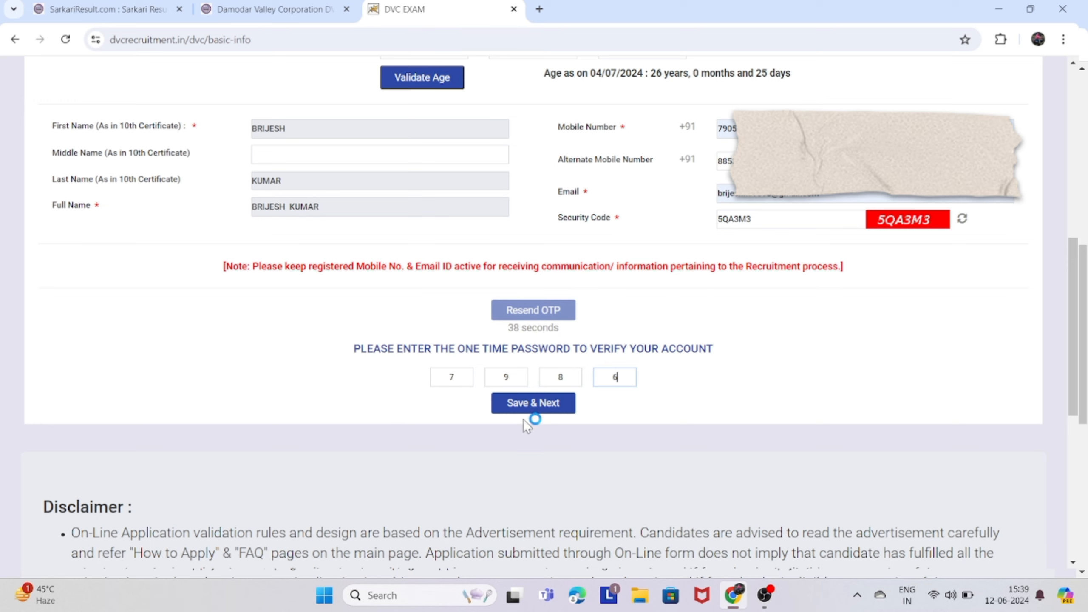
click(545, 415)
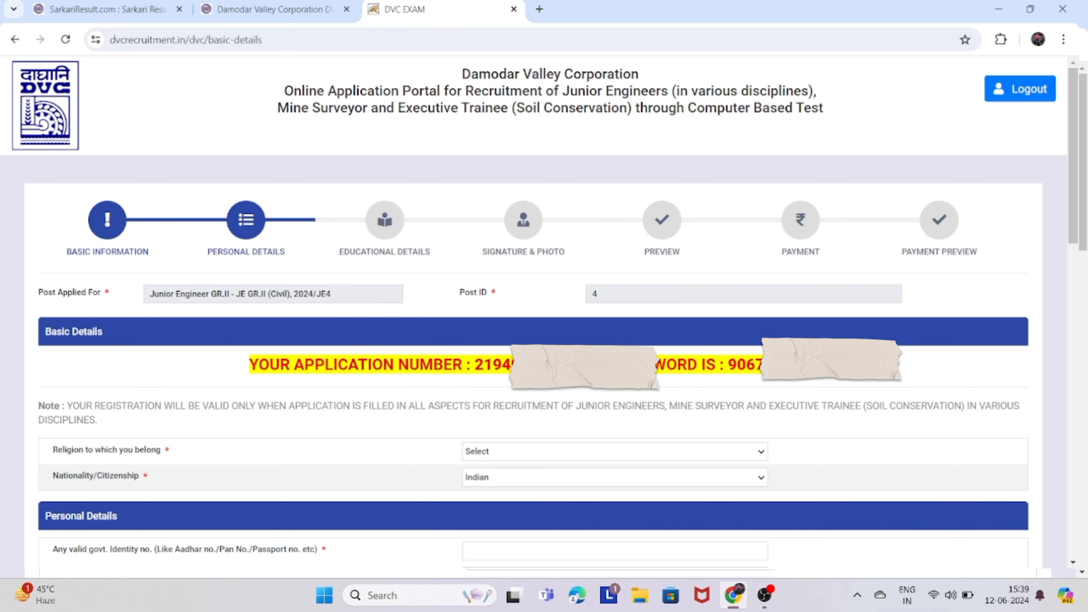
Log out, returning to the portal home page with the User Login panel.
scroll(507, 375, down, 1)
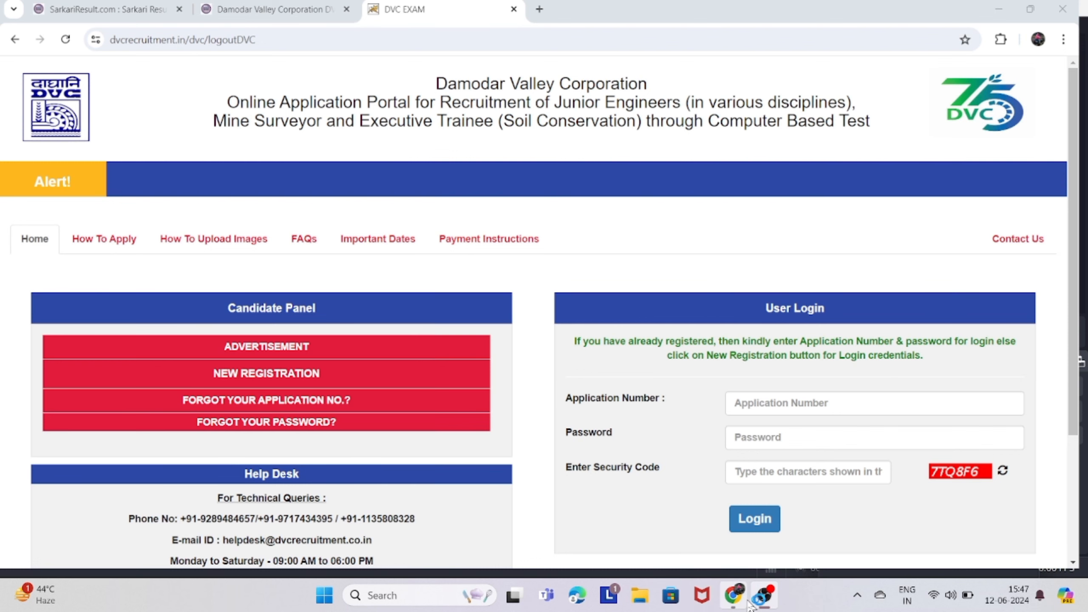
Log back in with the account password and the captcha security code.
click(773, 438)
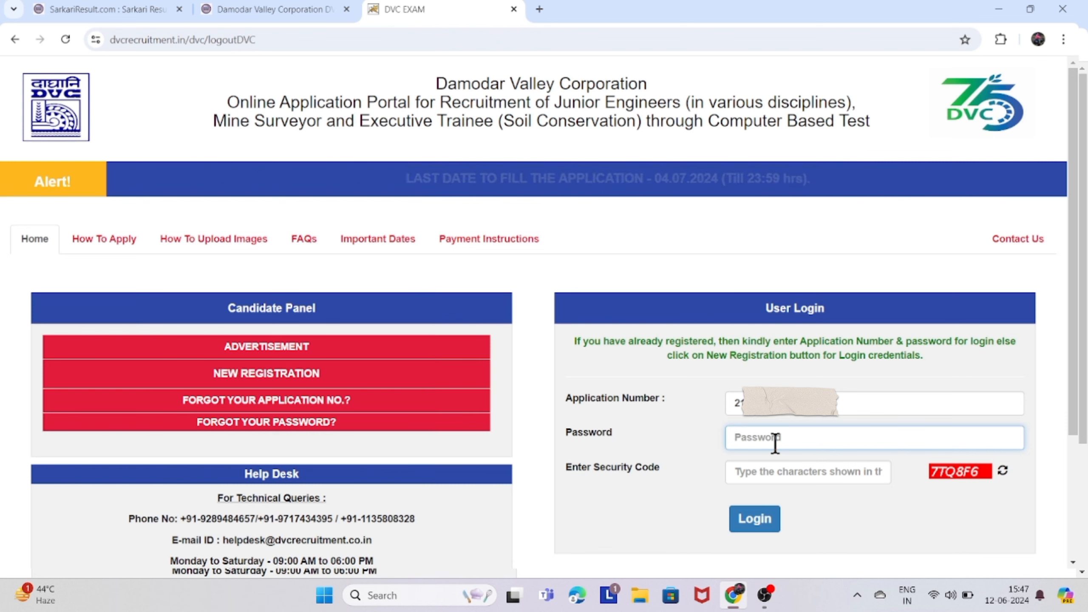
text(••••)
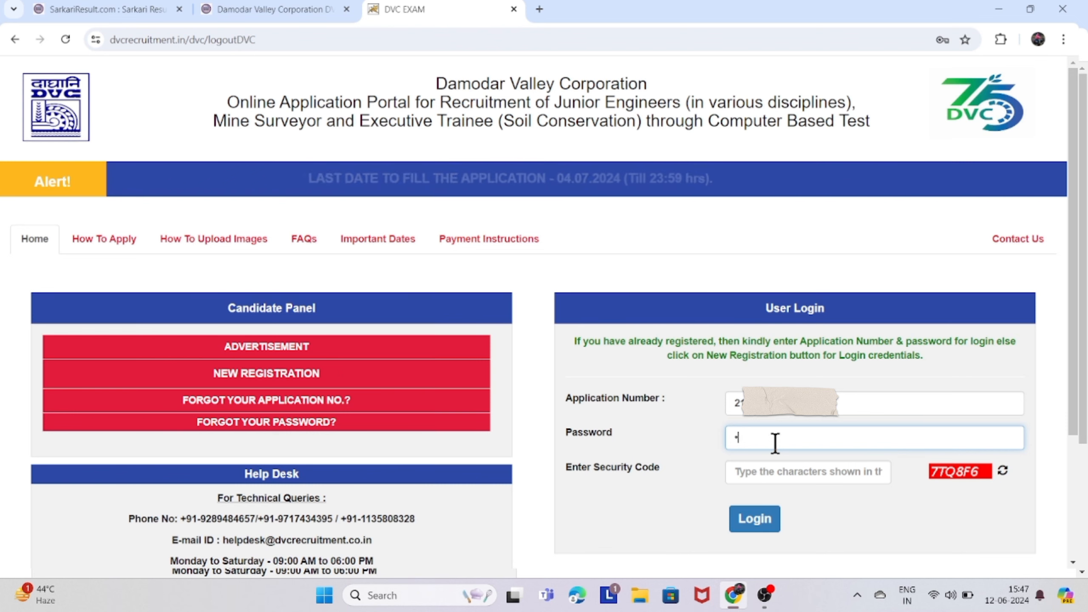
text(•••••••)
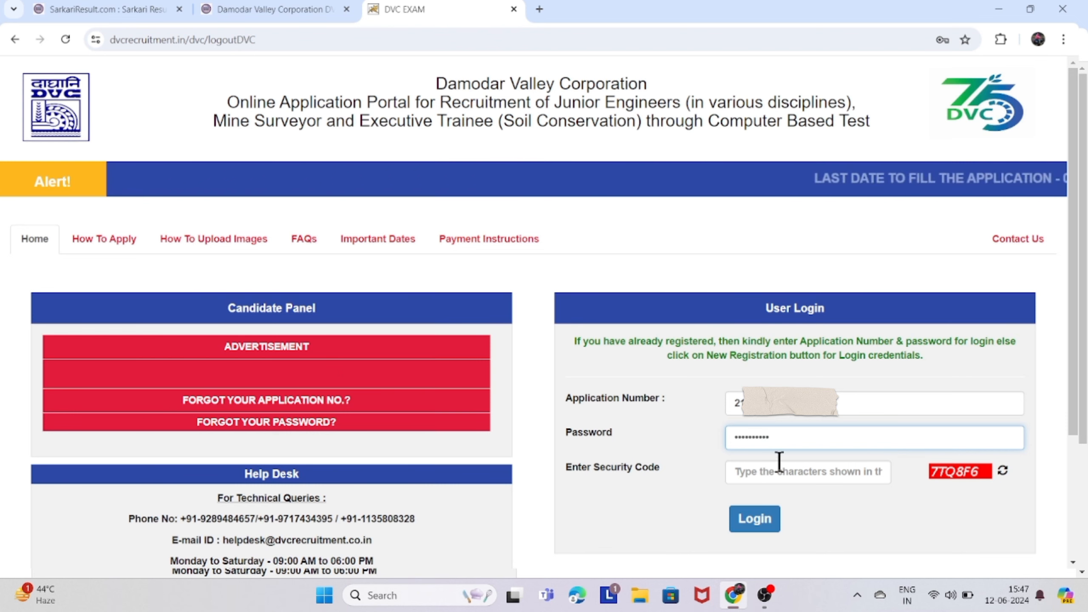
click(785, 480)
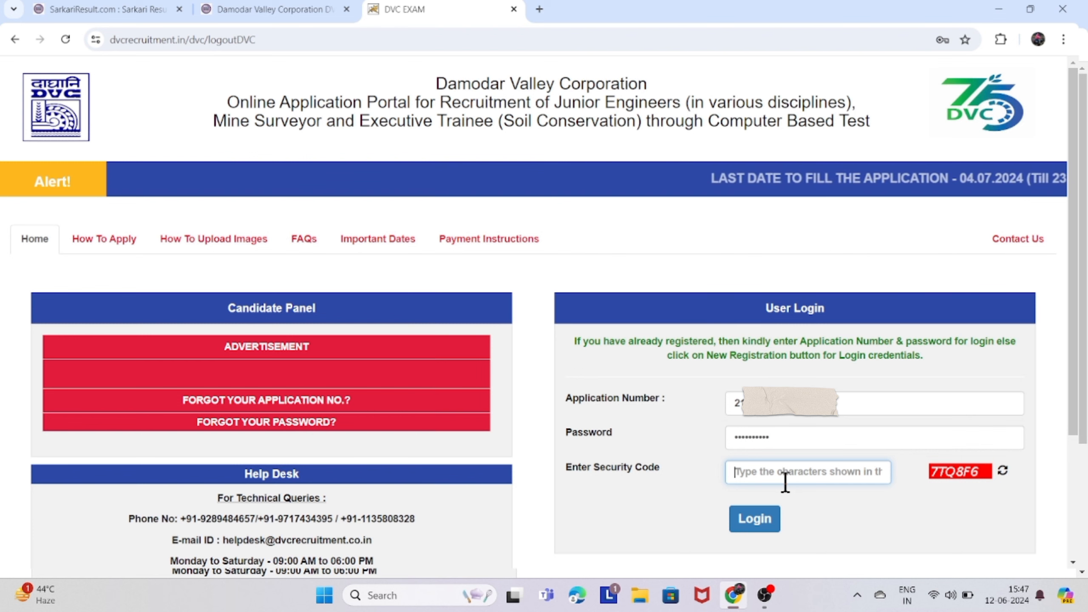
text(7)
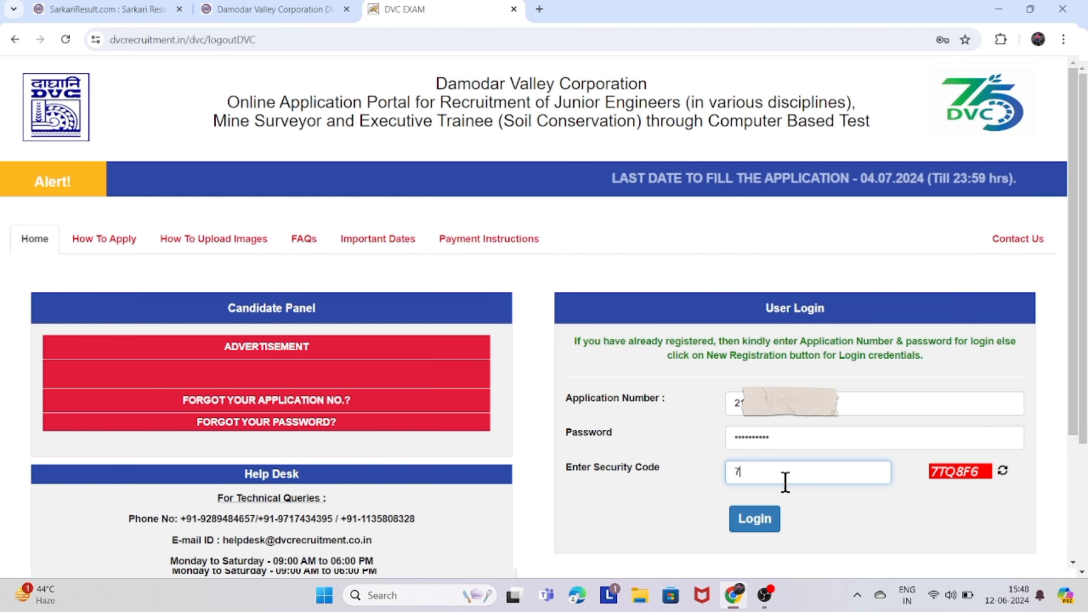
text(T)
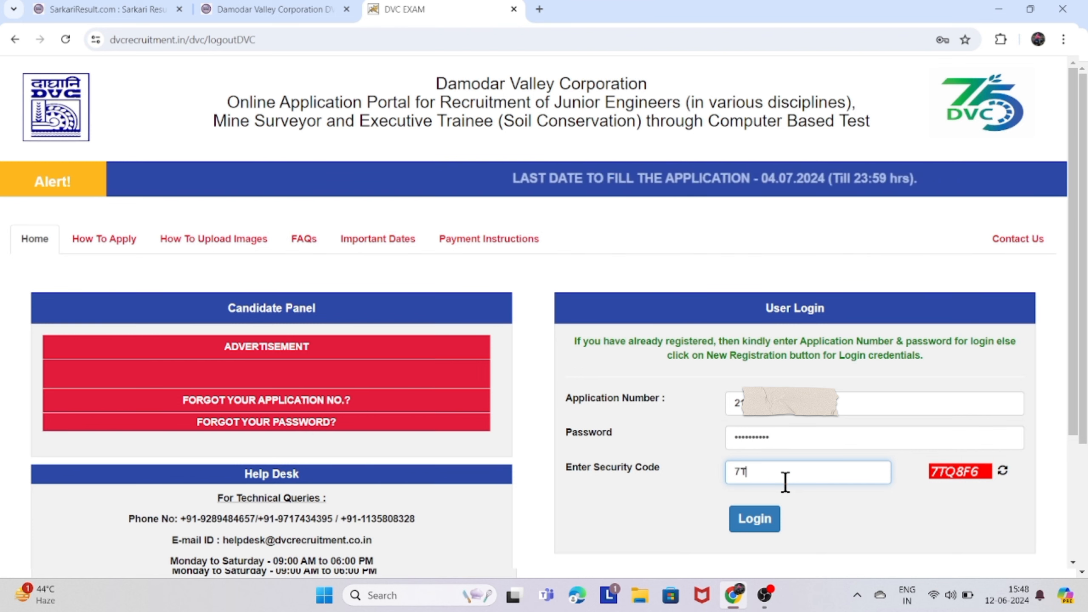
text(Q8)
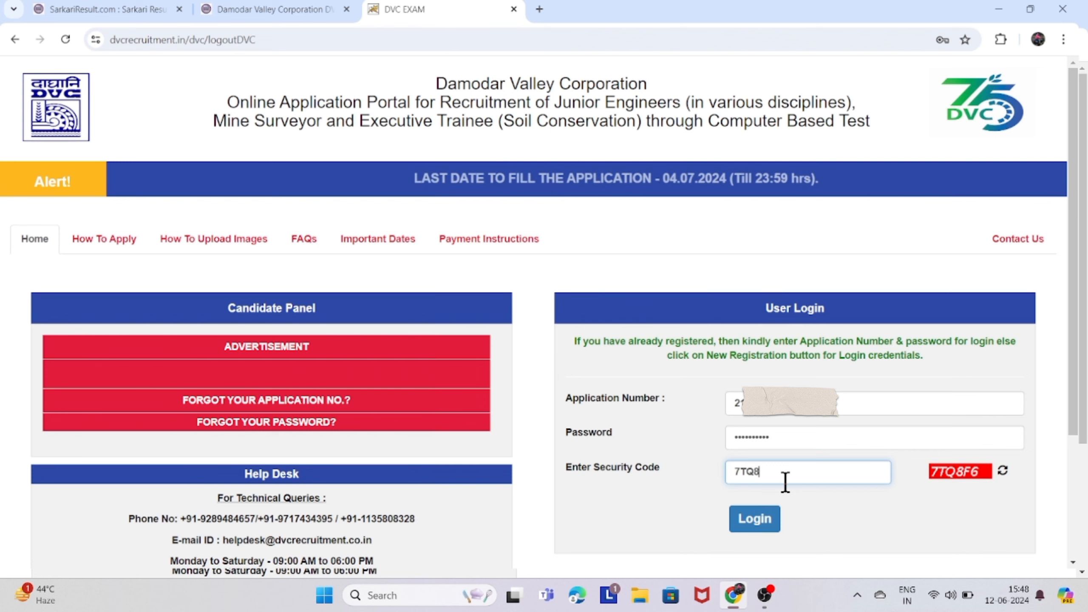
text(F6)
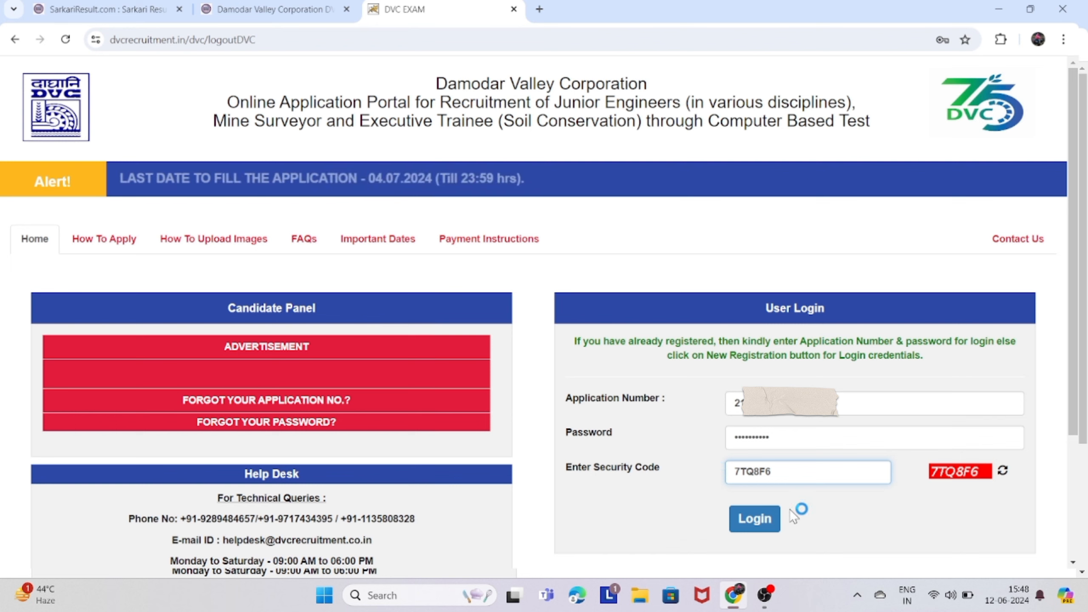
click(752, 531)
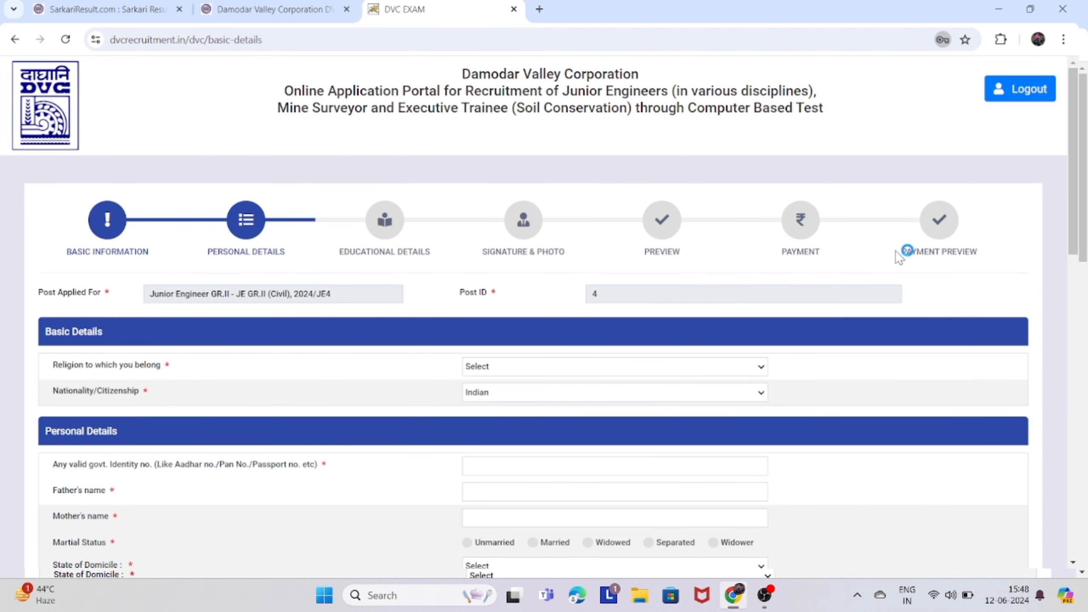
Set state of domicile to Uttar Pradesh and enter both correspondence address lines.
scroll(776, 354, down, 1)
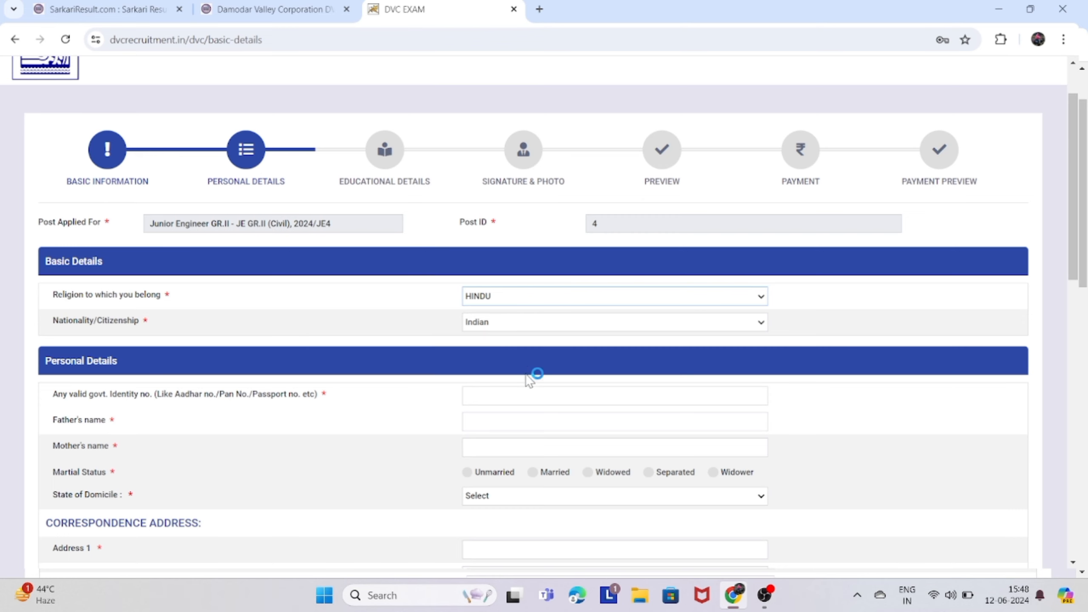
scroll(526, 384, down, 1)
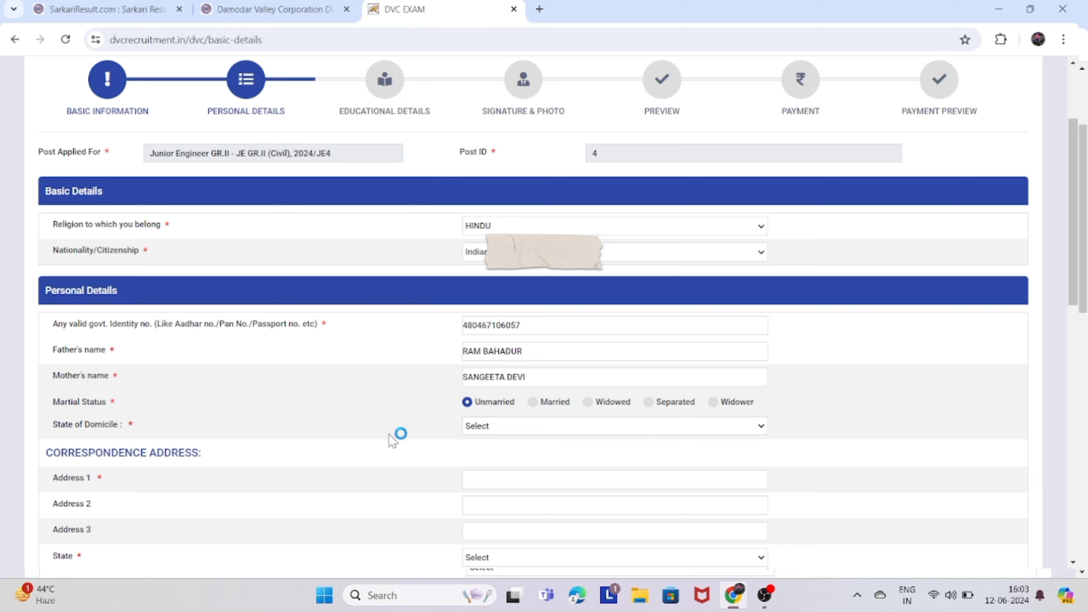
click(540, 428)
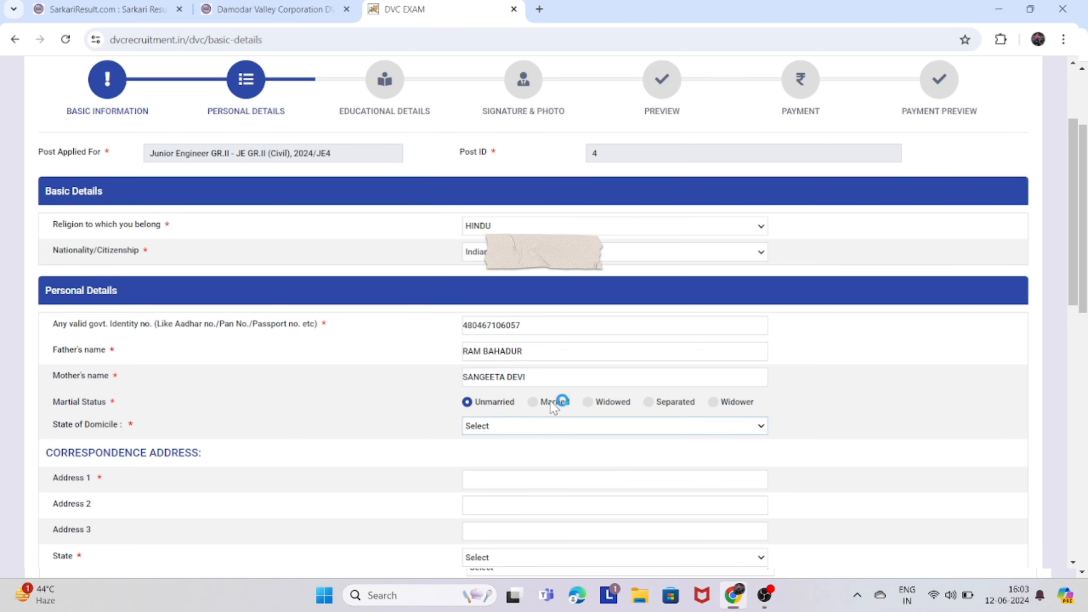
key(u)
scroll(527, 448, down, 1)
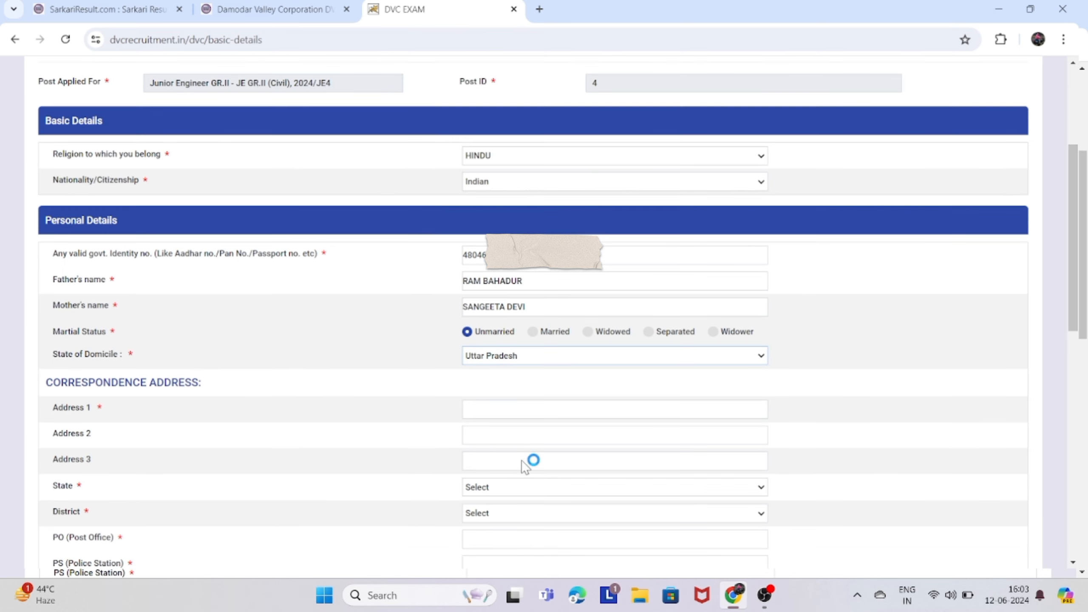
click(513, 414)
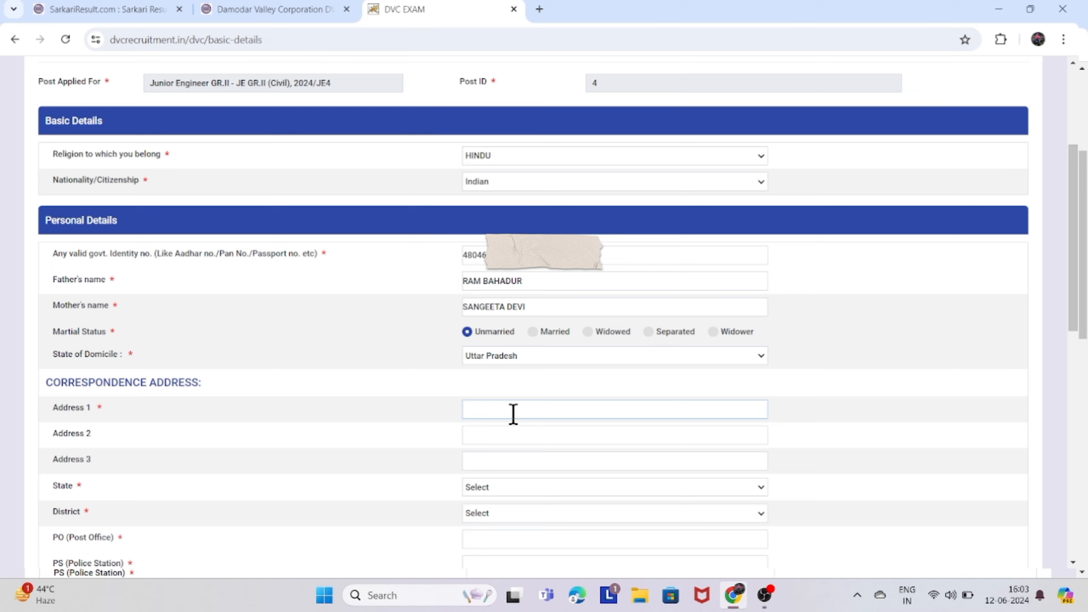
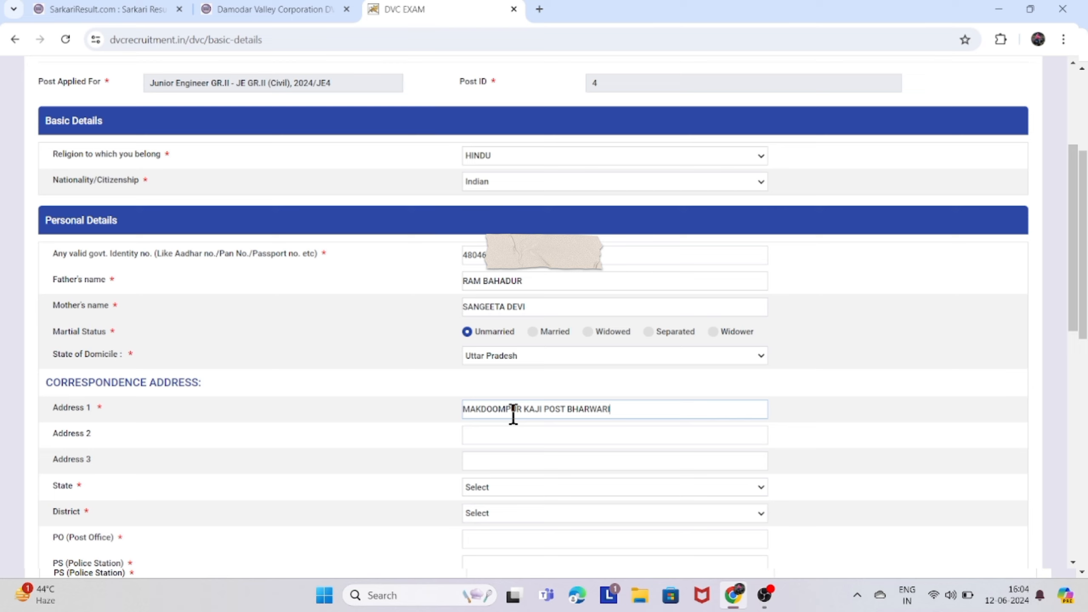
click(512, 432)
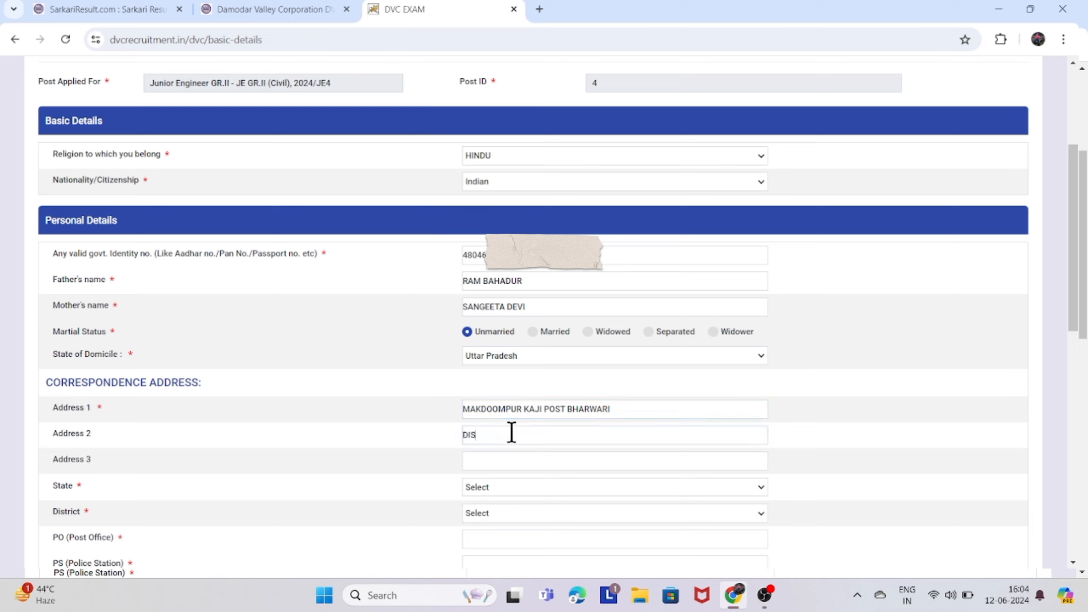
Set the correspondence state to Uttar Pradesh and the district to Kaushambi.
click(489, 486)
click(496, 492)
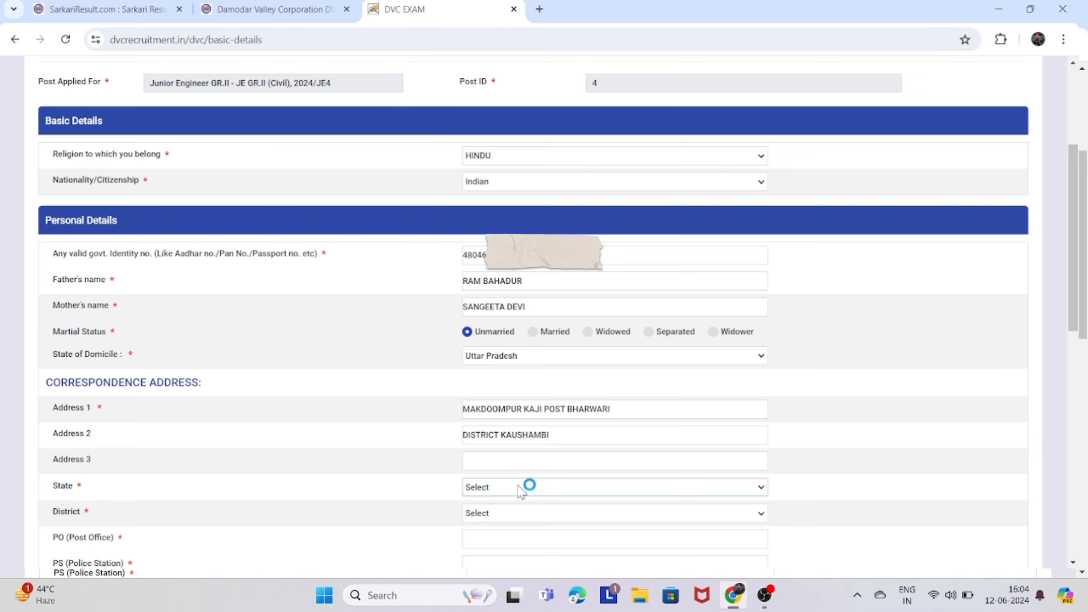
click(508, 497)
scroll(516, 496, down, 1)
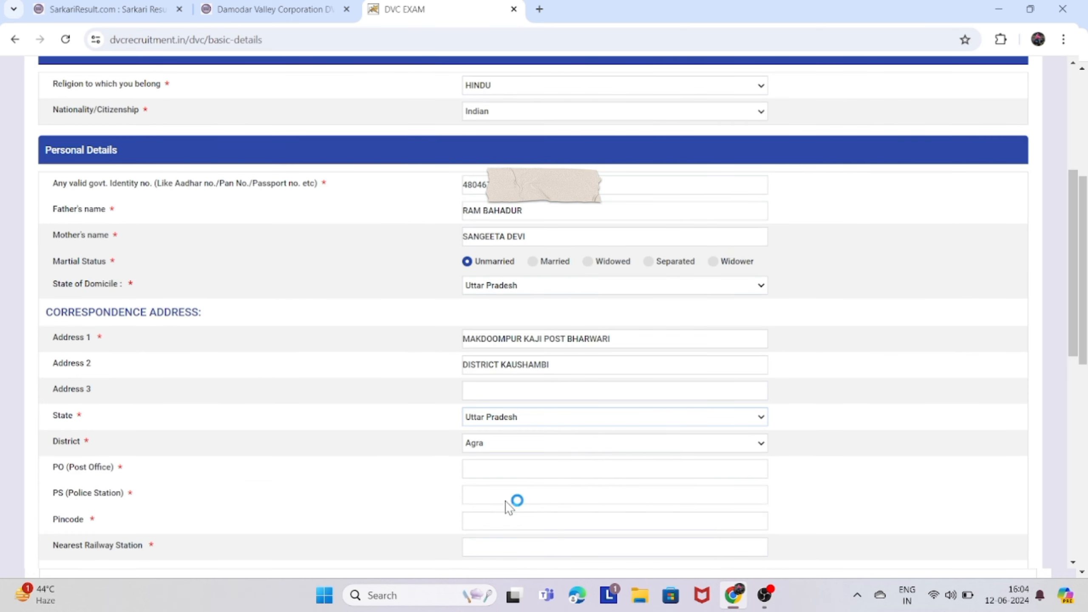
click(509, 450)
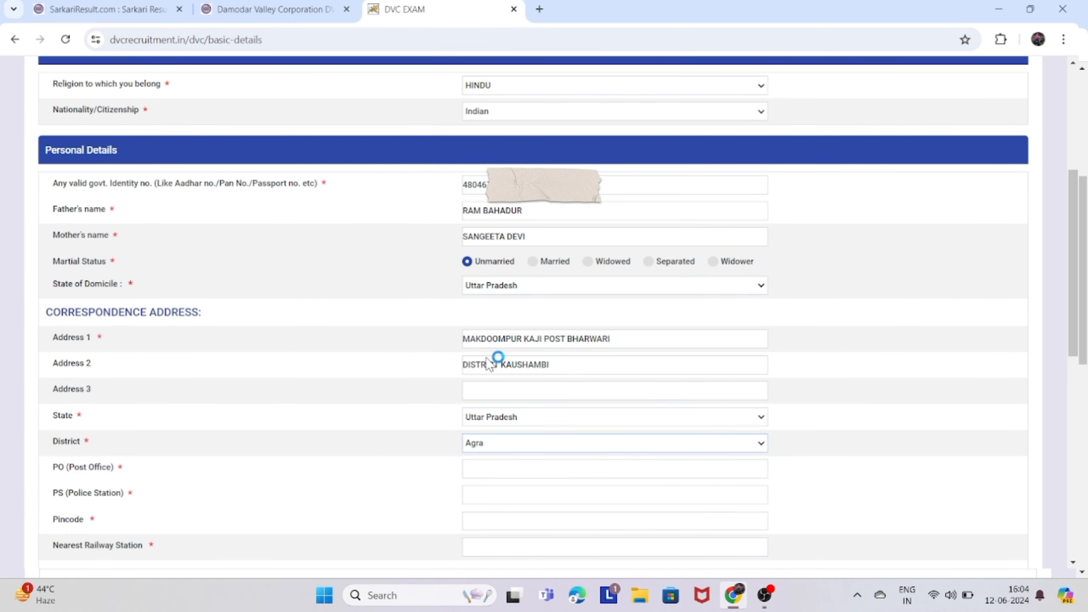
click(492, 426)
scroll(490, 457, down, 1)
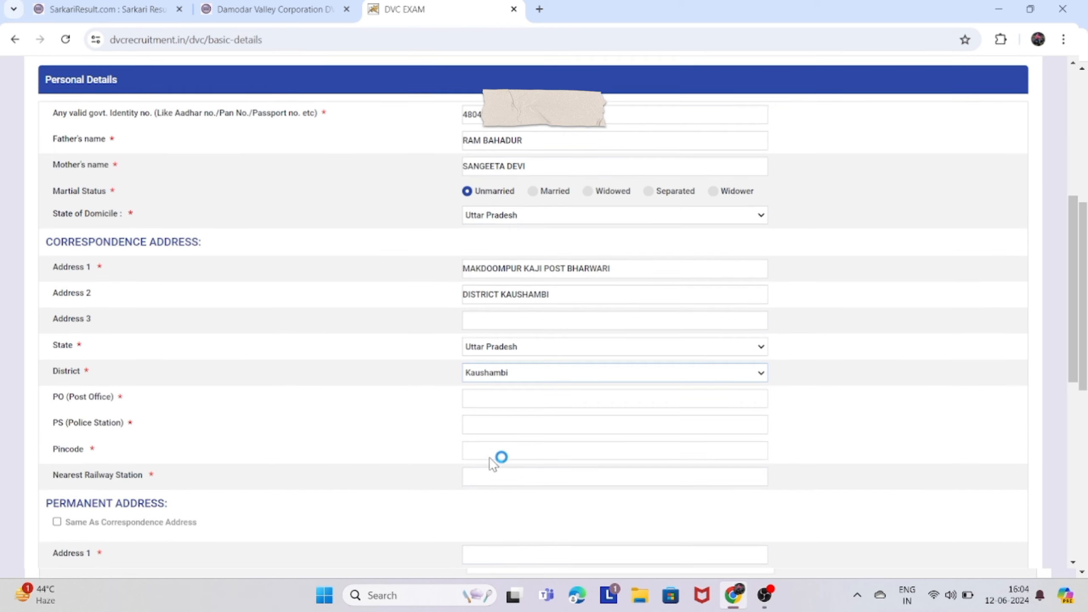
Fill in the post office, police station, pincode and nearest railway station.
click(491, 402)
text(BHARWARI)
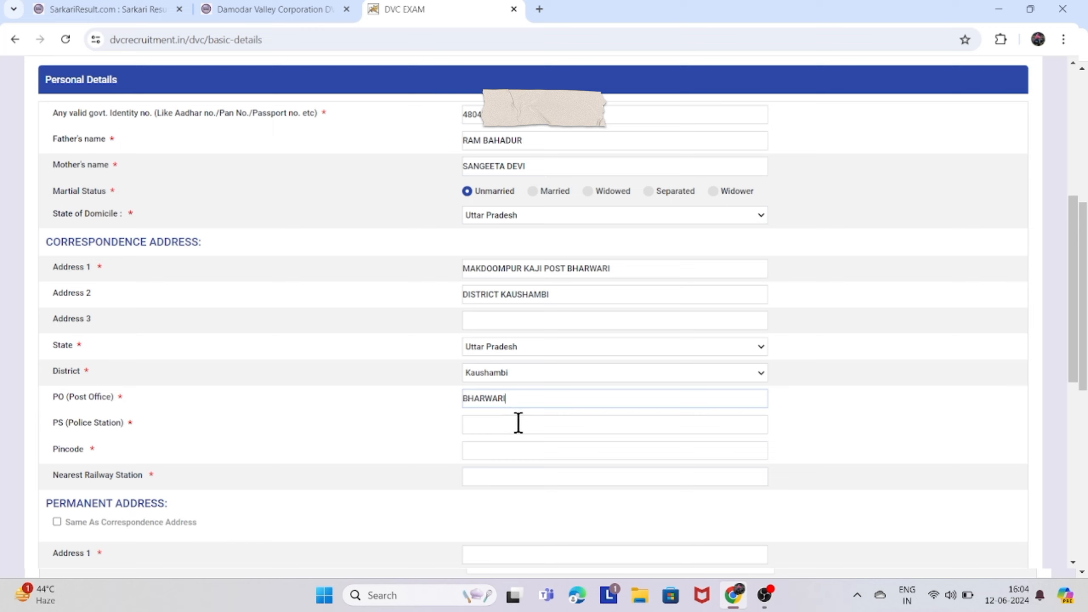
click(513, 425)
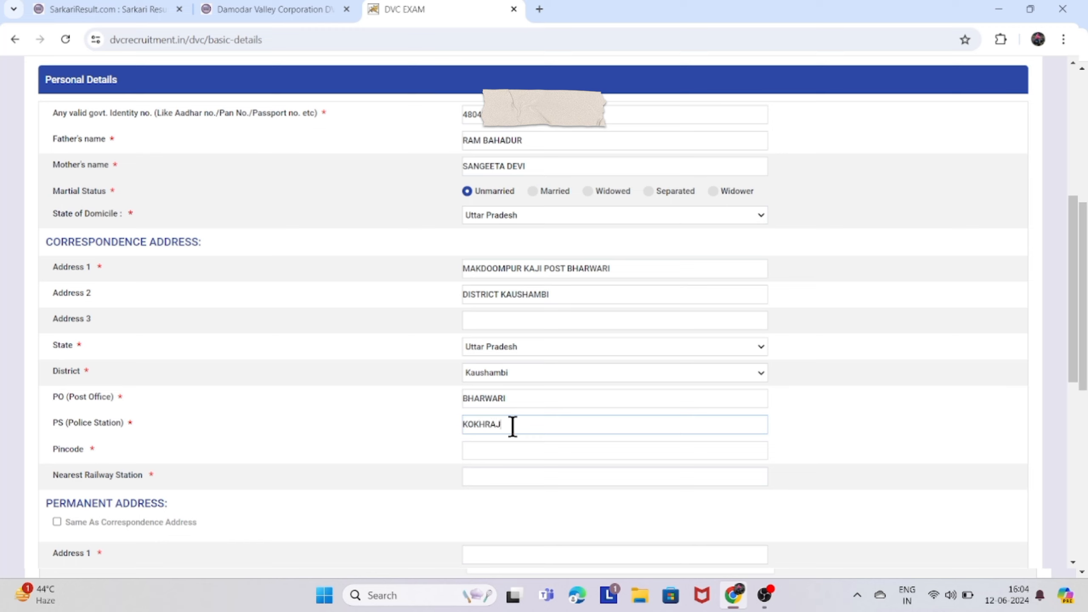
click(505, 455)
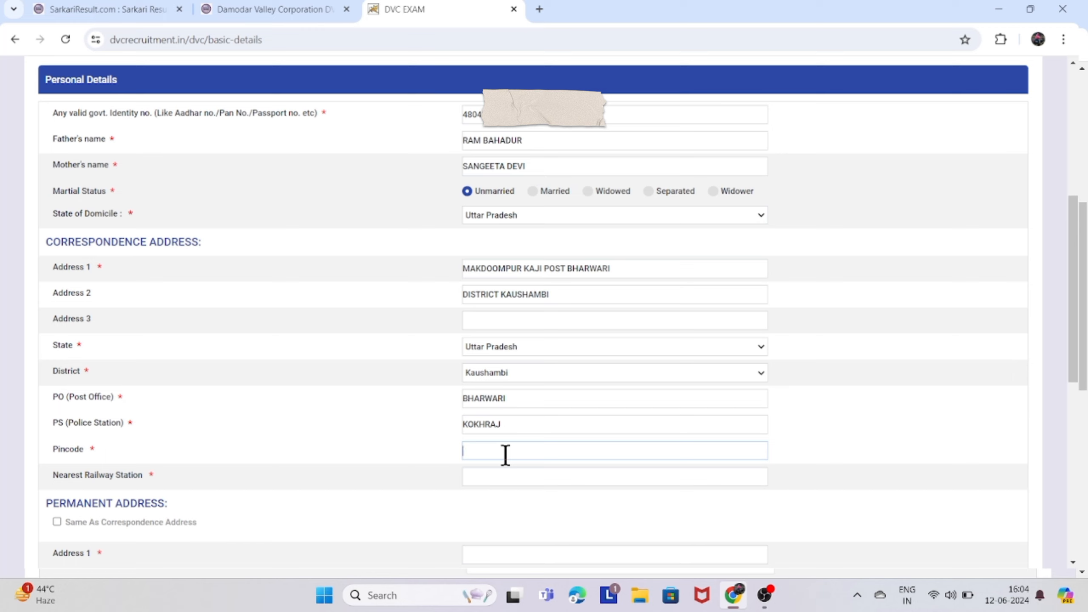
text(212201)
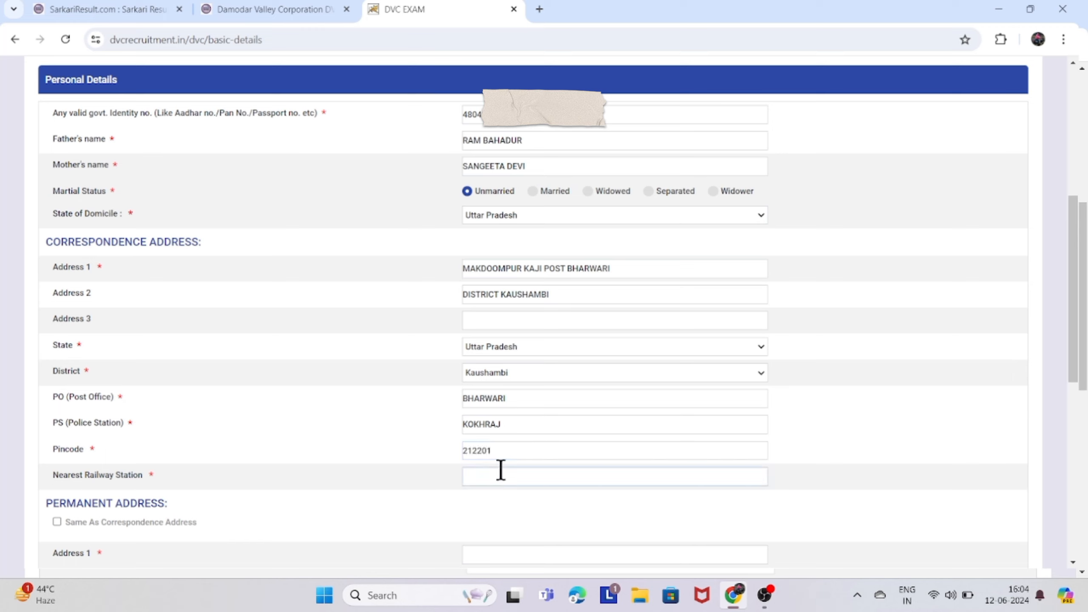
click(501, 470)
text(BHARWARI)
scroll(500, 468, down, 2)
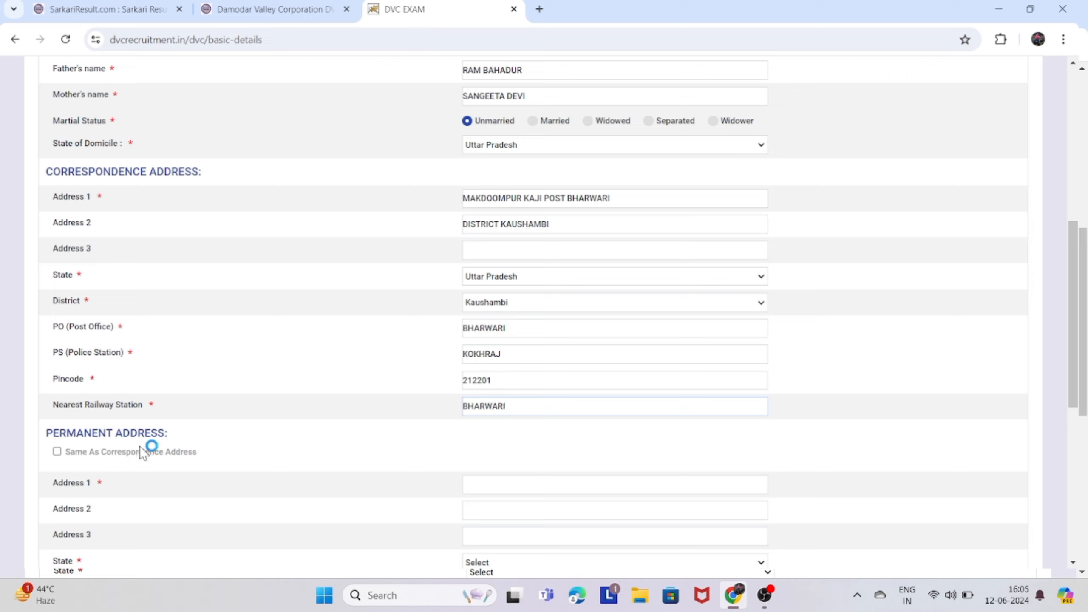
Tick 'Same As Correspondence Address' for the permanent address and scroll to Exam City.
click(57, 452)
click(58, 451)
click(57, 452)
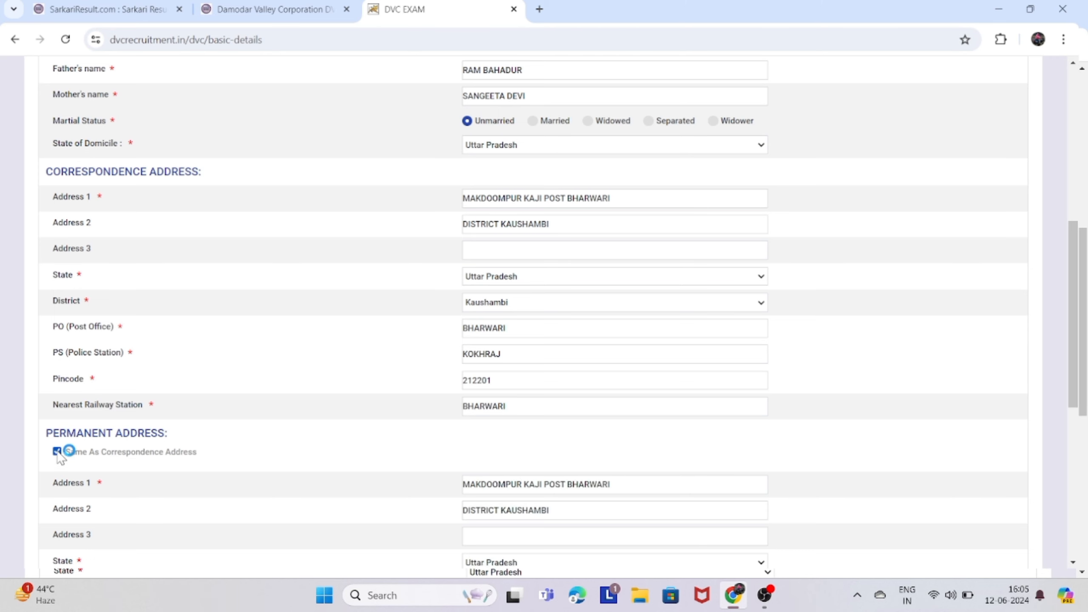
scroll(296, 451, down, 3)
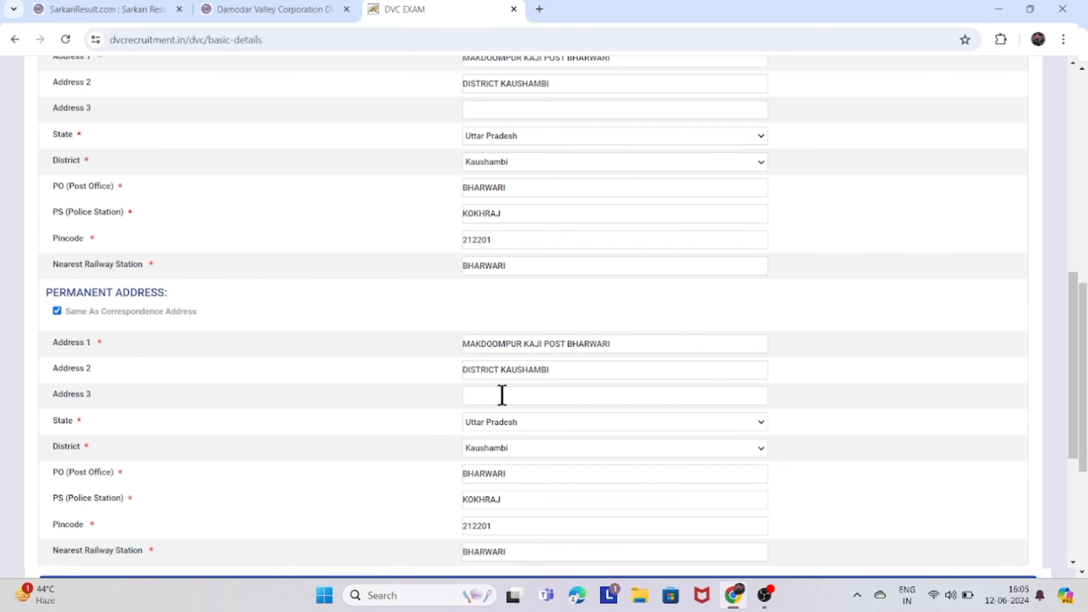
scroll(510, 401, down, 5)
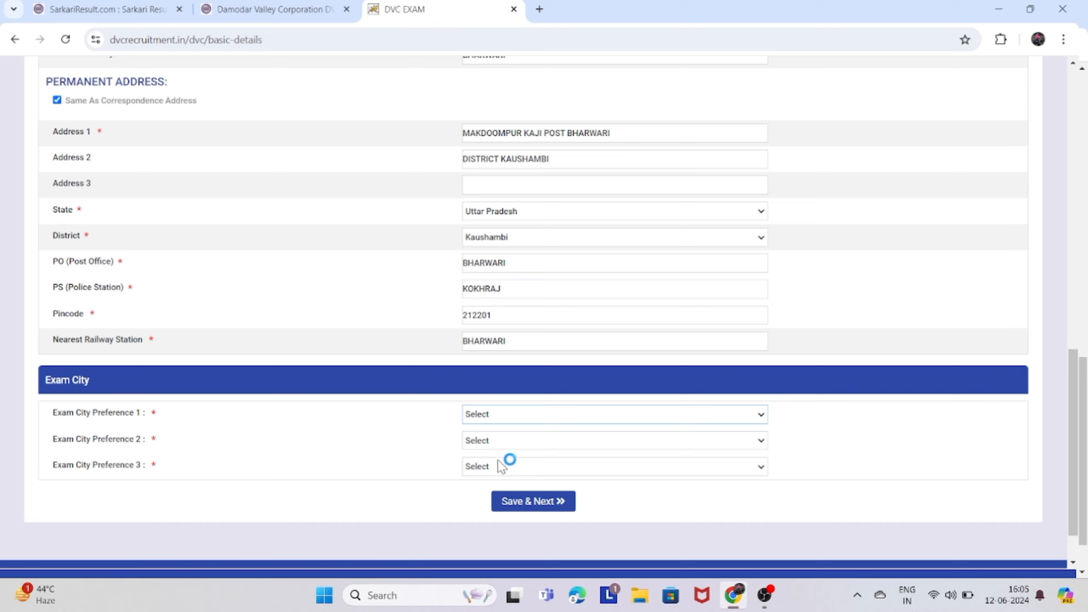
Choose Patna as the first exam city, and Kolkata and Ranchi for preferences two and three.
click(498, 461)
click(507, 442)
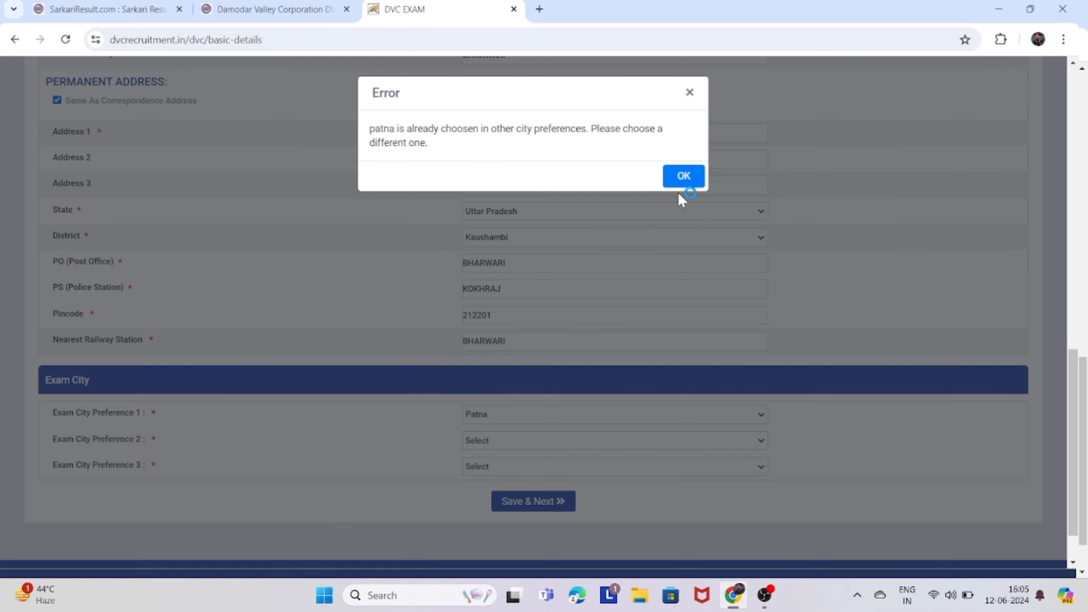
click(683, 177)
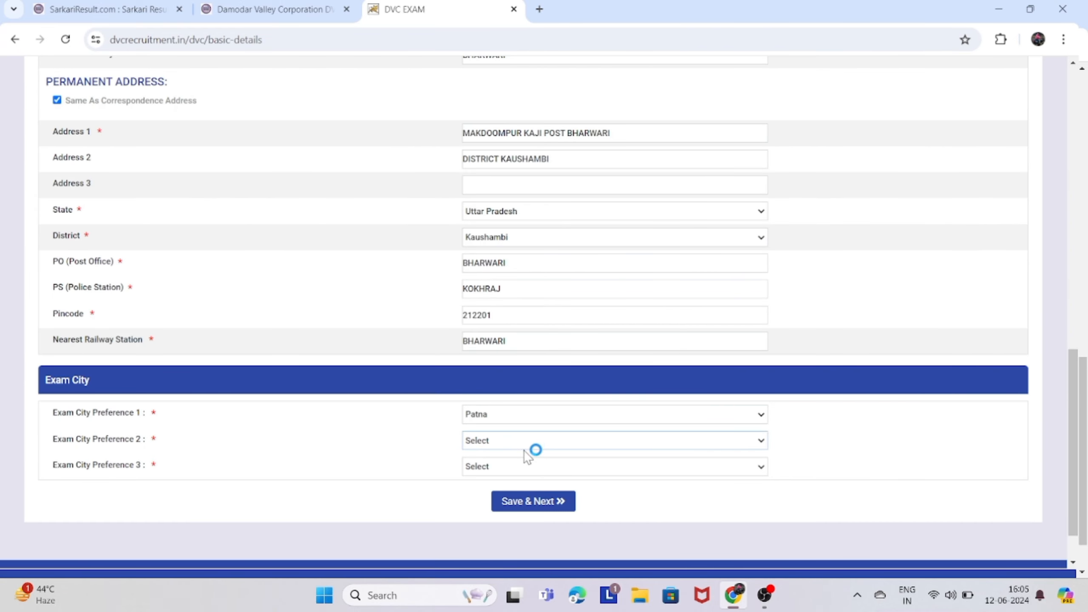
click(513, 500)
click(506, 461)
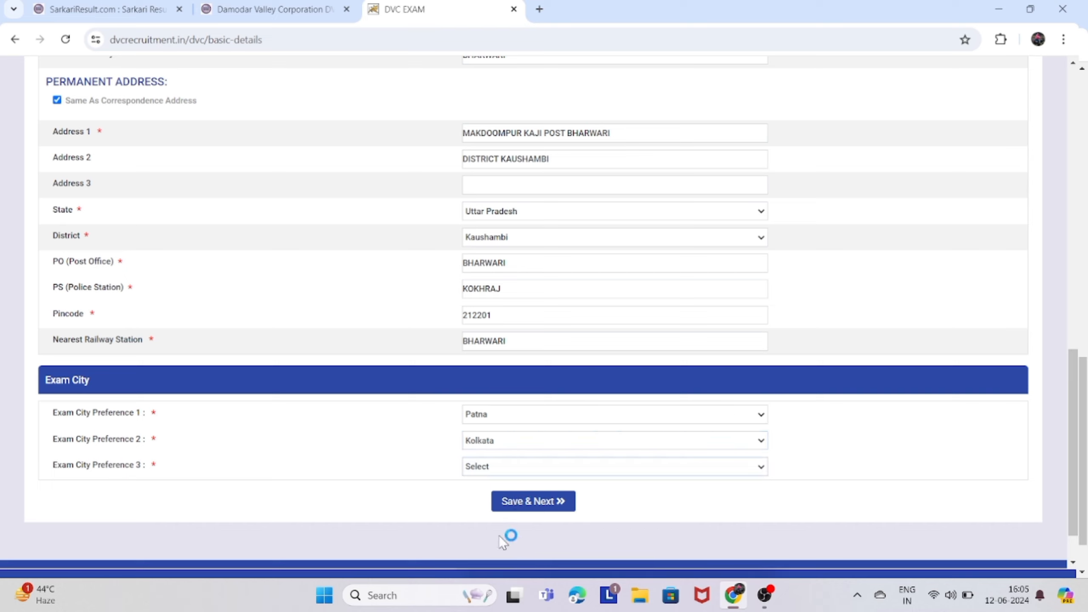
click(497, 507)
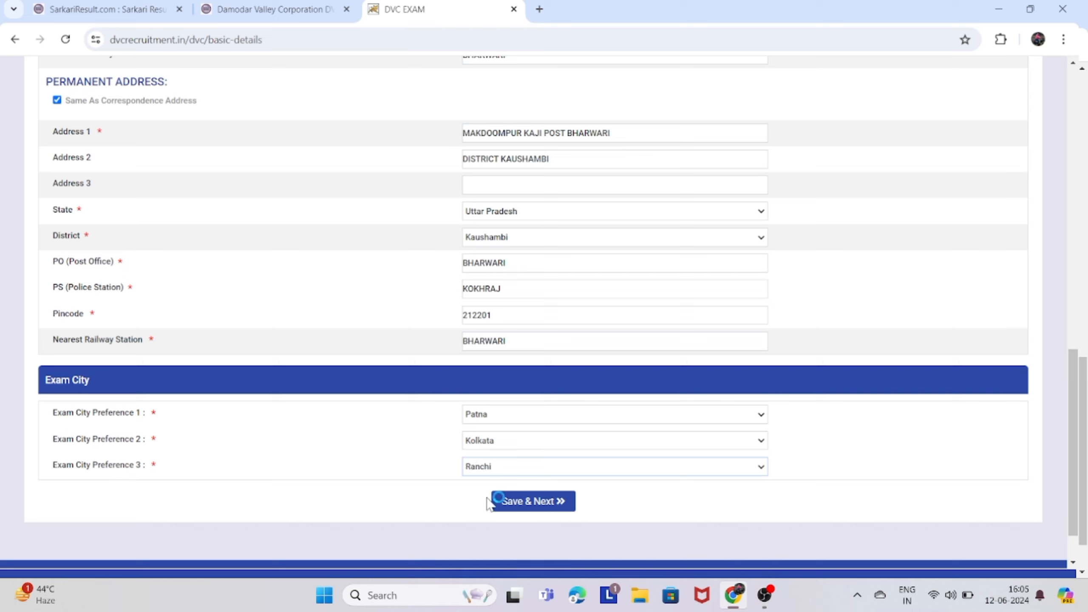
Reorder the exam city preferences so the second is Ranchi and the third is Kolkata.
click(512, 446)
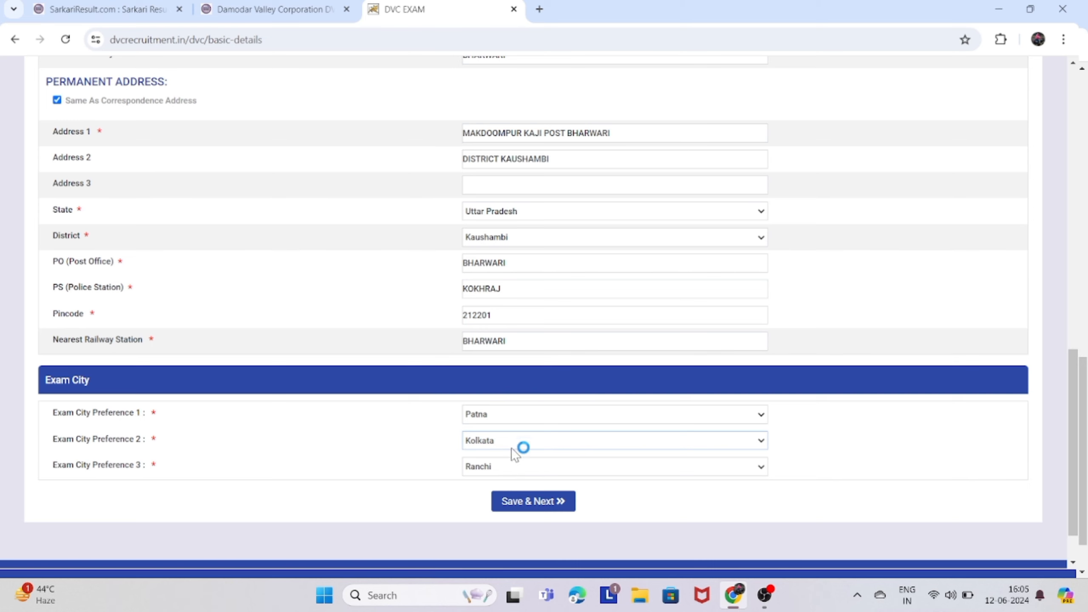
click(515, 477)
click(684, 176)
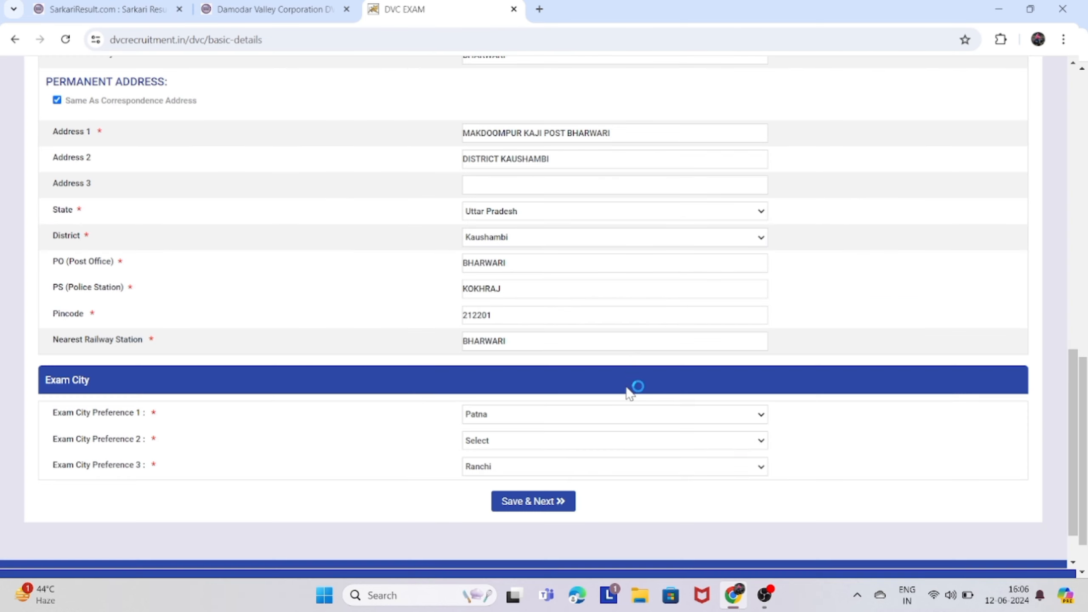
click(532, 493)
click(518, 445)
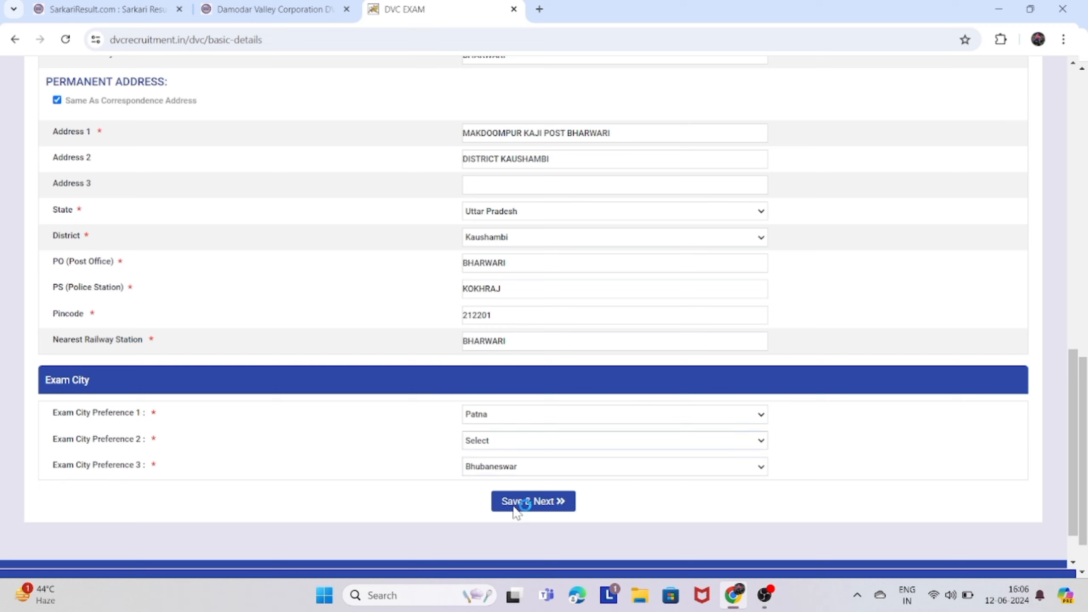
click(519, 472)
click(516, 470)
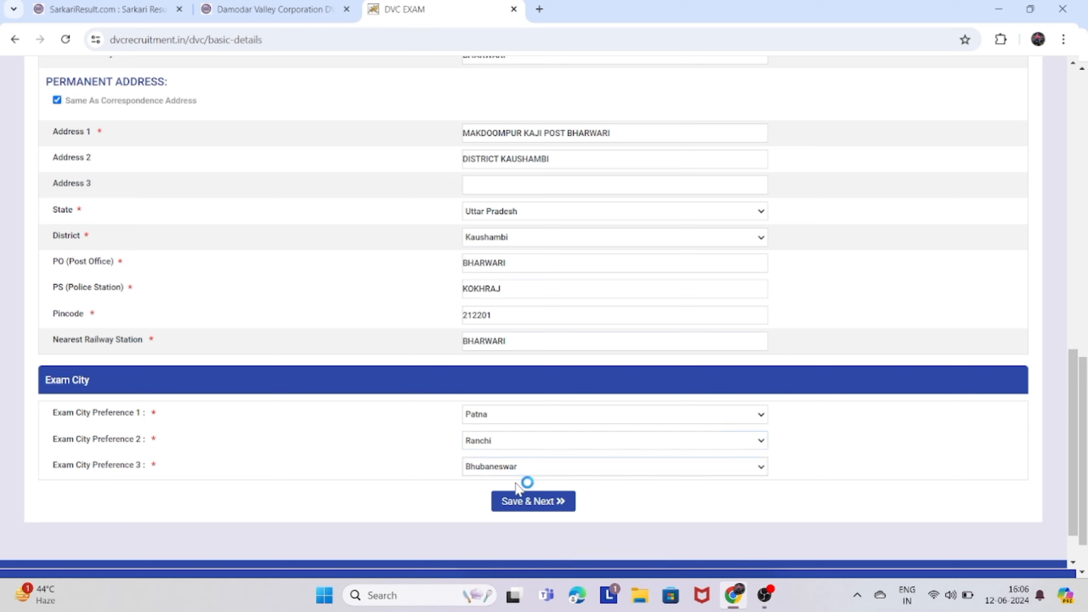
click(512, 522)
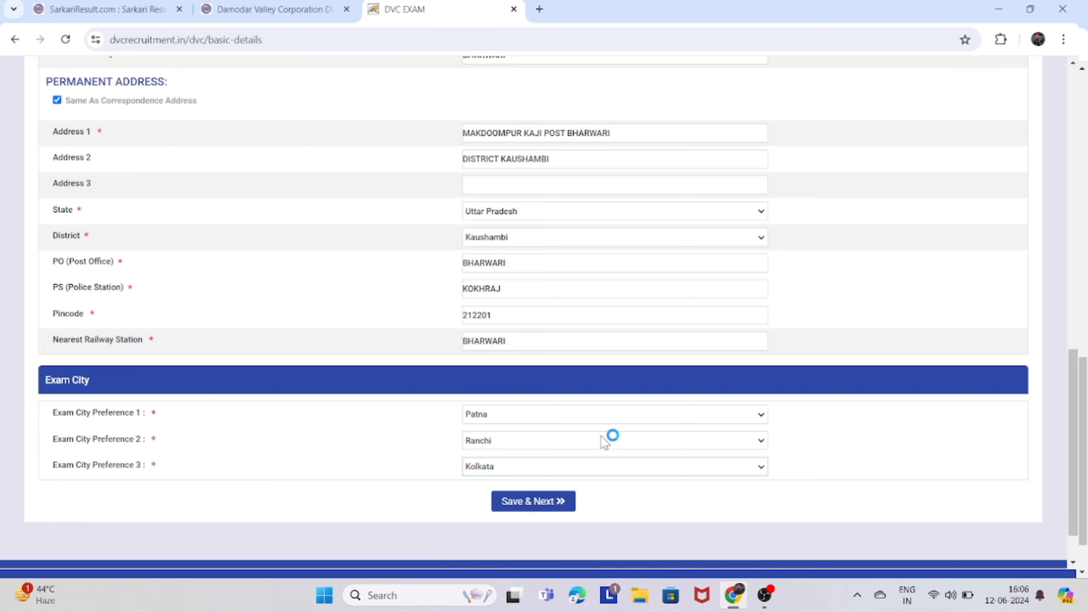
Save the basic details with Save & Next to reach the Educational Qualification page.
scroll(605, 440, down, 1)
scroll(523, 444, up, 8)
scroll(519, 441, down, 2)
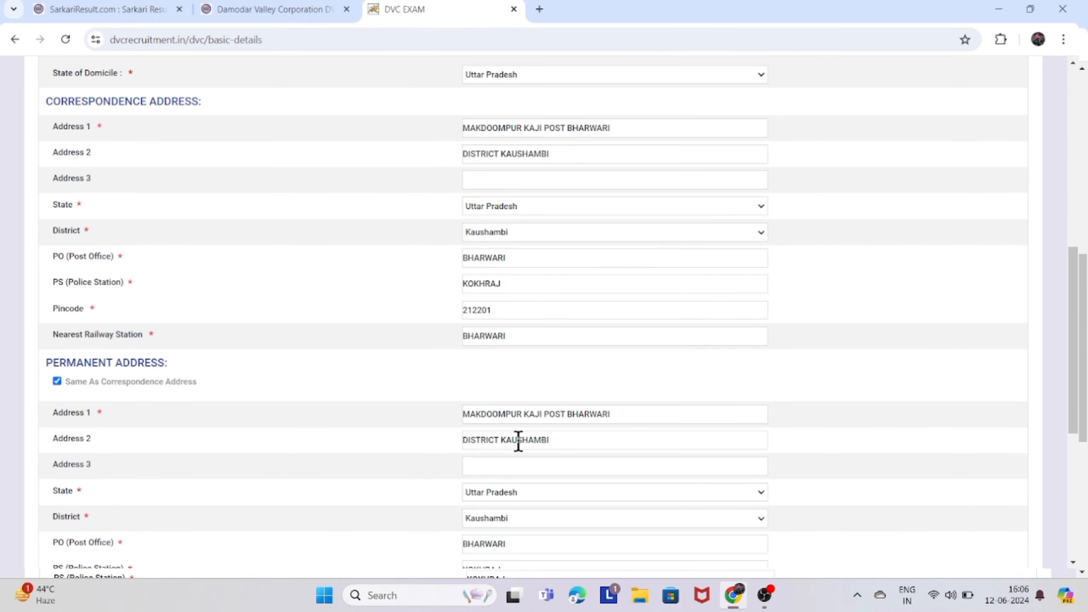
scroll(519, 442, down, 2)
scroll(518, 441, down, 3)
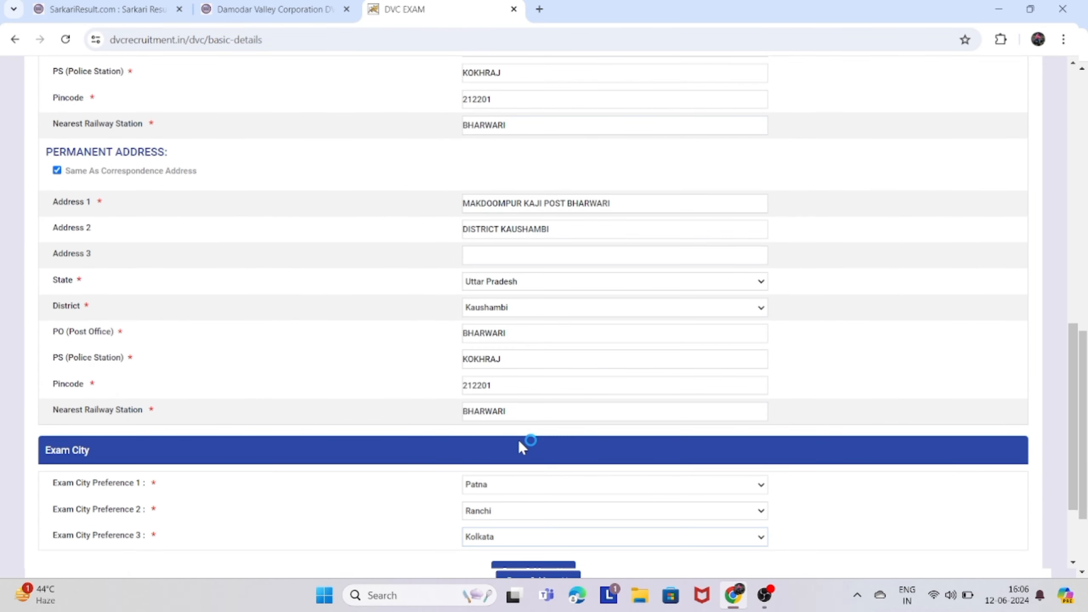
scroll(519, 440, down, 3)
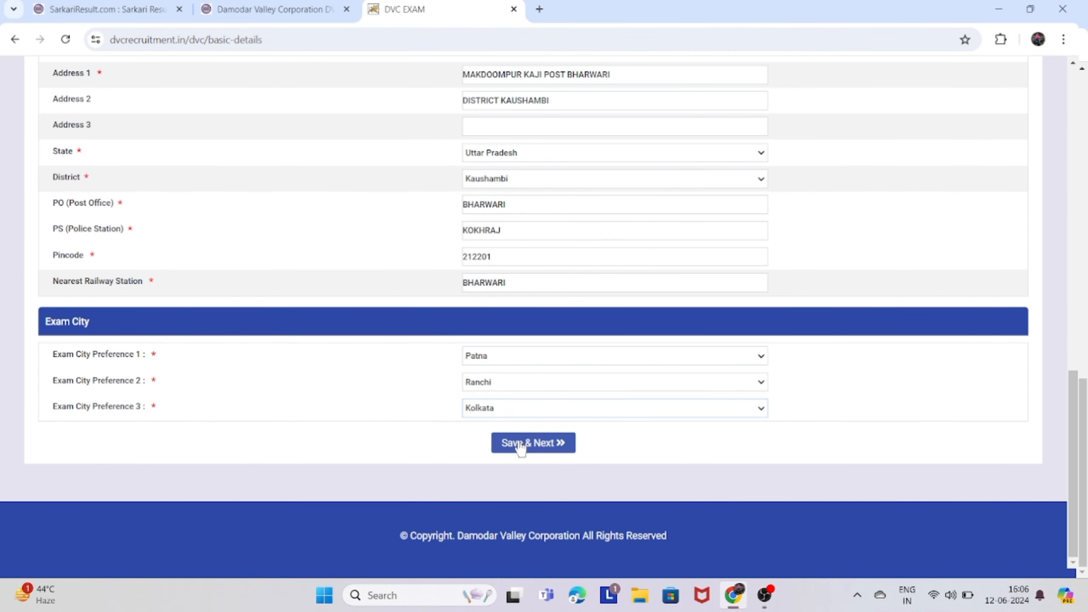
click(566, 444)
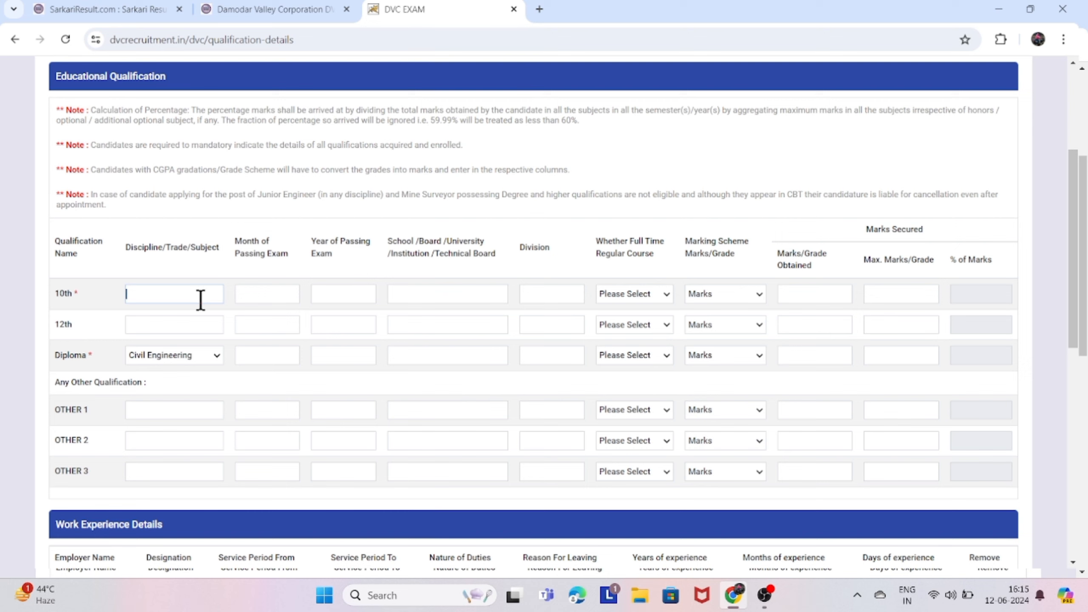
Fill the 10th row: subject HIND, month MAY, year 2014, board UP BOARD, division FIRST.
text(HINDI)
click(268, 295)
text(MAY)
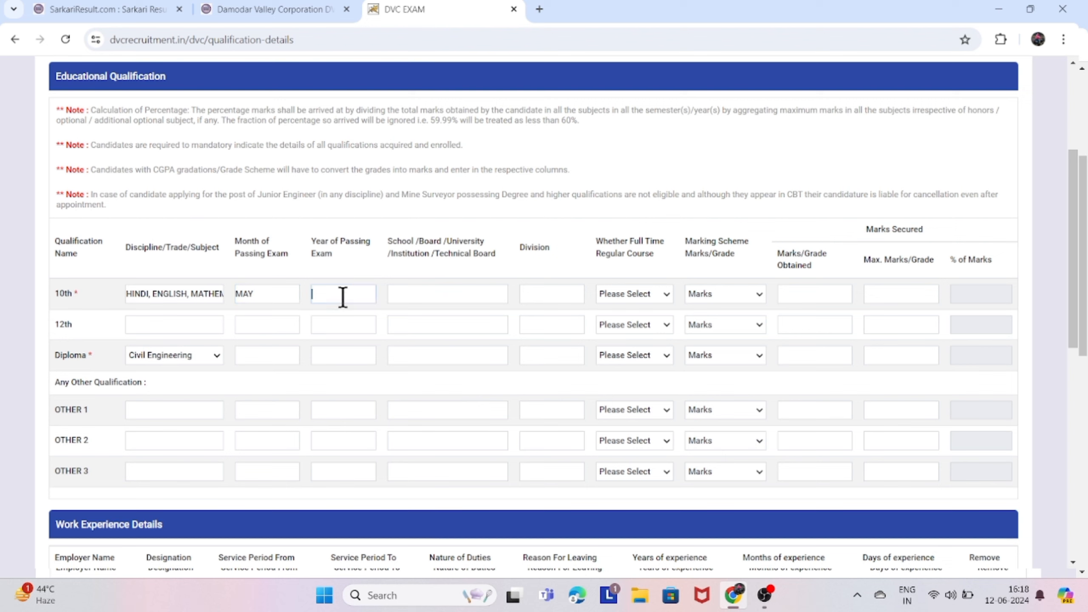
text(2014)
click(396, 296)
text(UP BOARD)
click(528, 295)
text(FIRST)
Mark the 10th row full-time Yes and enter 486 of 600 marks, giving 81.00 percent.
click(650, 299)
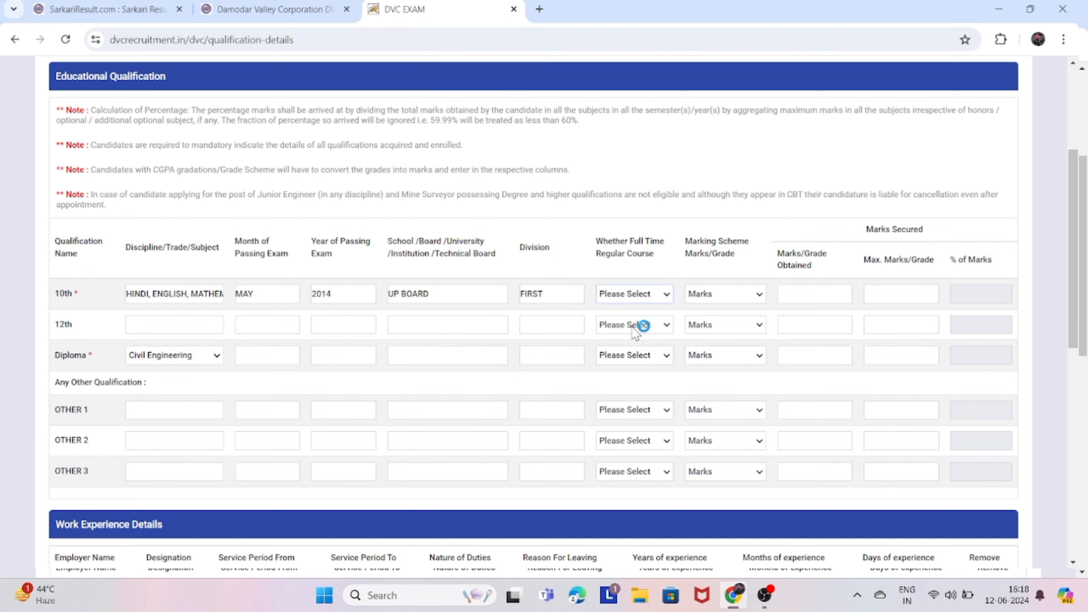
click(644, 324)
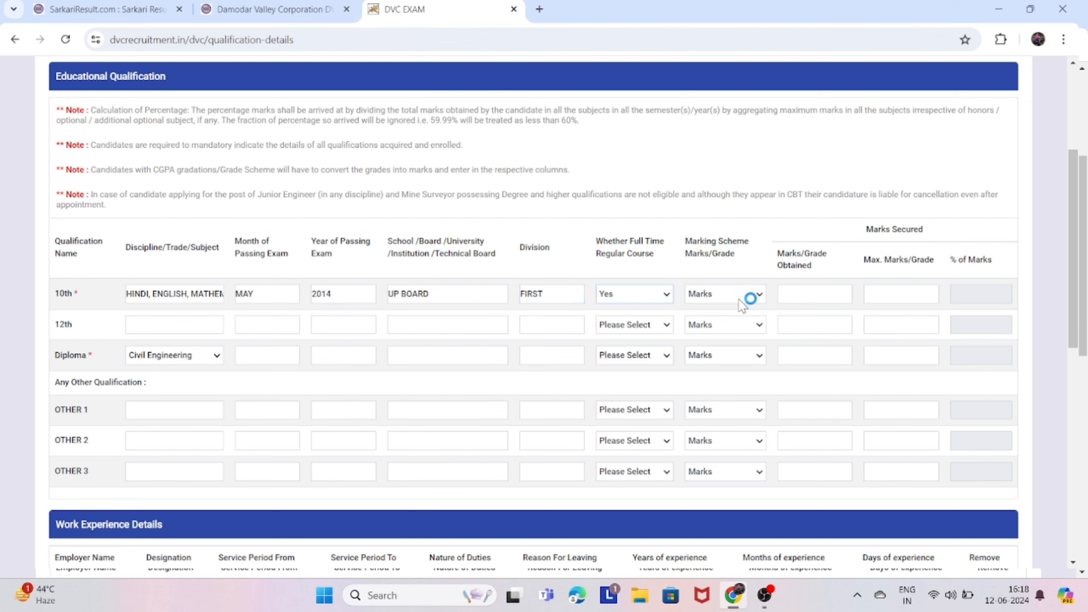
click(805, 294)
text(486)
text(600)
click(970, 293)
click(314, 293)
Fill the 12th row with PCM, MAY, 2016, UP BOARD and division FIRST.
click(165, 323)
text(PCM)
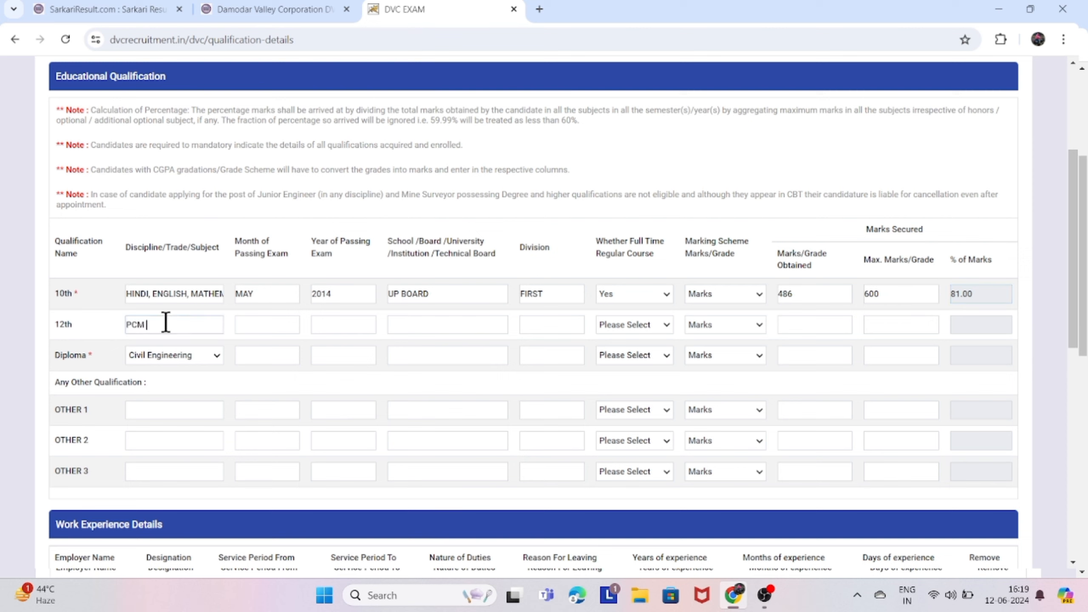
click(254, 328)
text(MAY)
click(346, 327)
text(2016)
text(UP BOA)
text(RD)
click(548, 323)
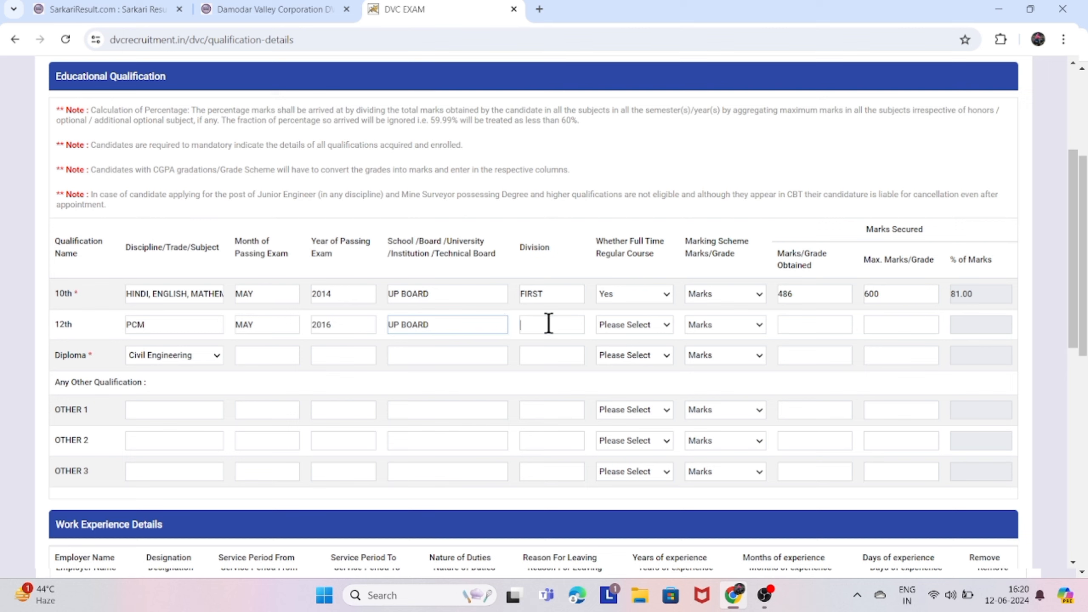
text(FIRST)
Mark the 12th row full-time and enter 376 of 500 marks, giving 75.20 percent.
click(638, 352)
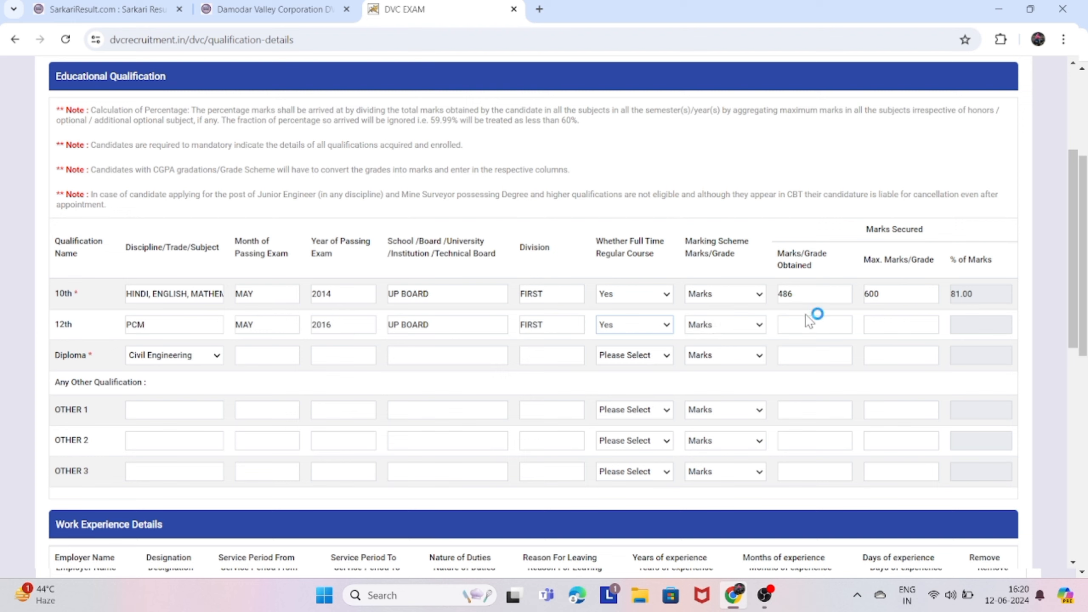
click(743, 330)
click(797, 321)
text(376)
click(894, 322)
text(500)
click(979, 325)
click(255, 356)
Enter the Diploma row's month NOVEMBER, year 2020 and board BTEUP LUCKNOW.
text(NOVEMBER)
click(323, 355)
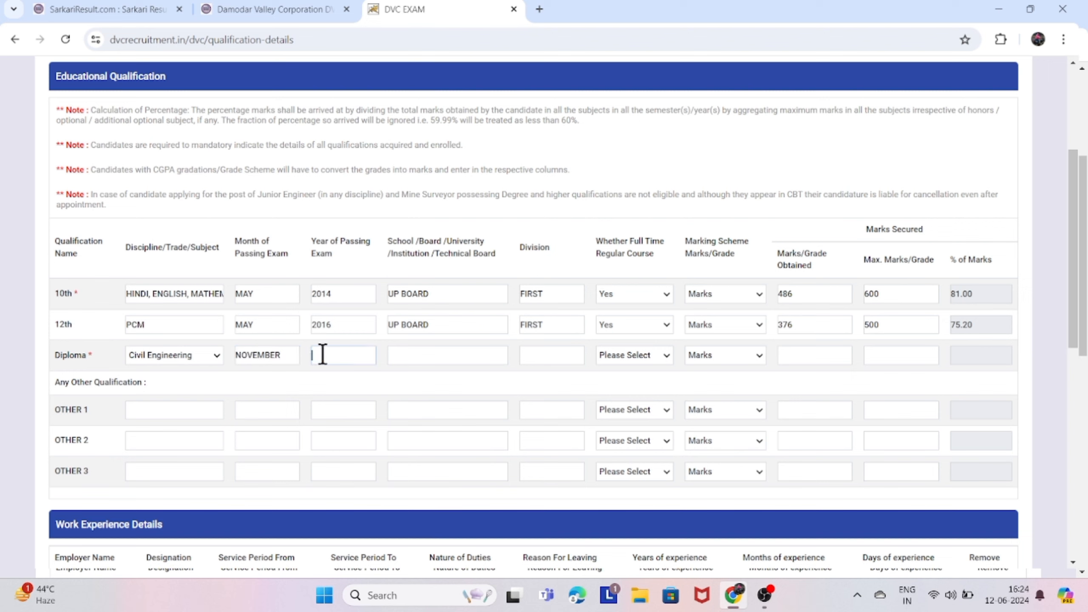
text(2020)
click(406, 355)
text(BTEUP LUCKNOW)
Complete the Diploma row with division FIRST, full-time Yes, and 1912 of 2551 marks.
click(532, 352)
text(FIRSR)
key(BackSpace)
text(T)
click(625, 352)
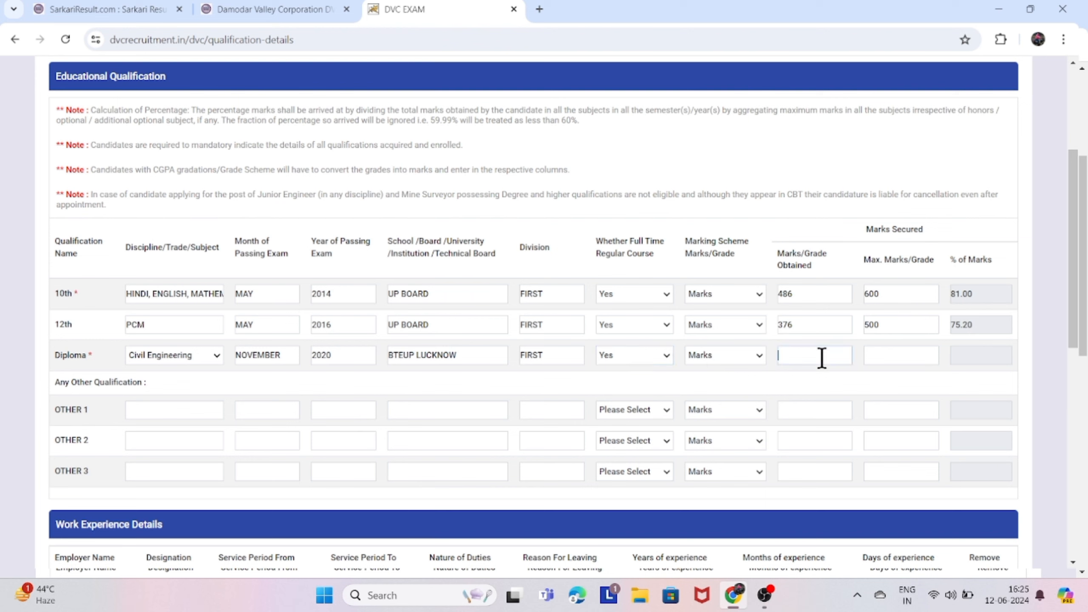
text(1912)
text(2551)
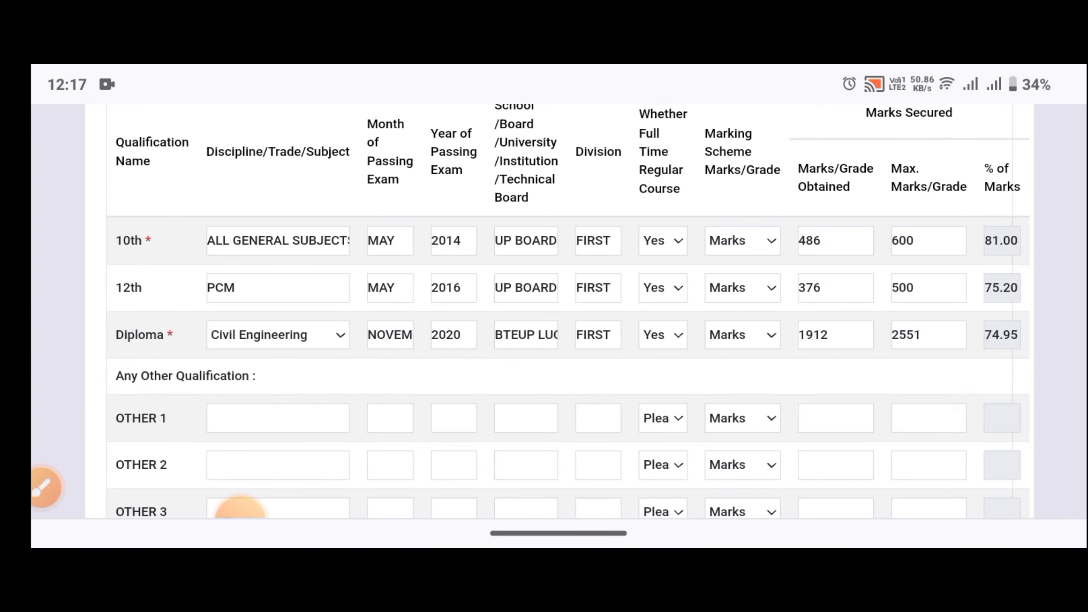
click(46, 488)
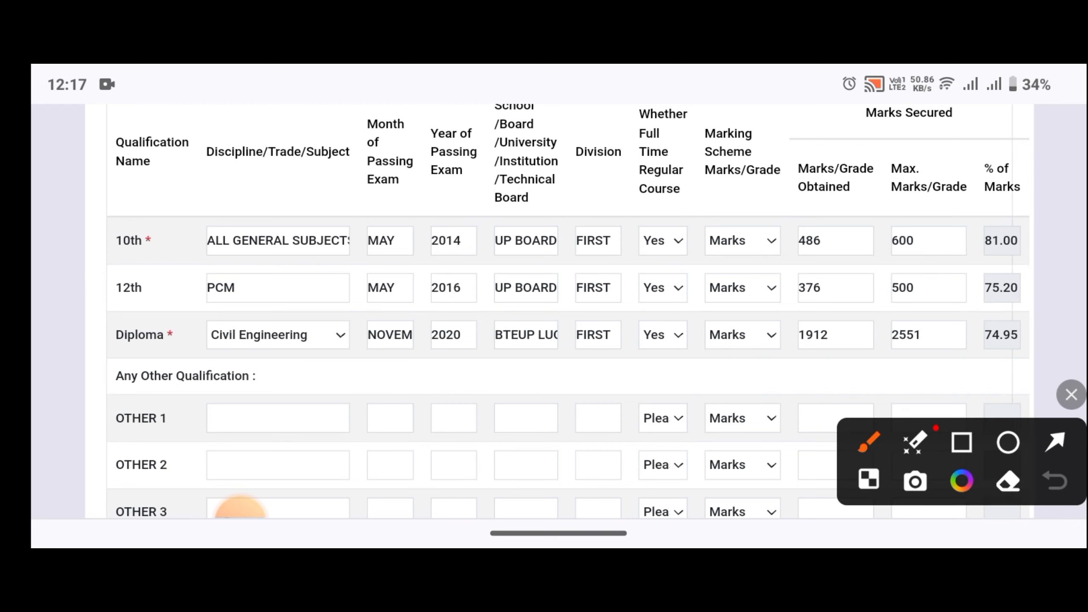
mouse_move(72, 243)
mouse_down()
mouse_move(85, 251)
mouse_move(100, 234)
mouse_up()
mouse_move(68, 303)
mouse_down()
mouse_move(82, 316)
mouse_move(114, 274)
mouse_up()
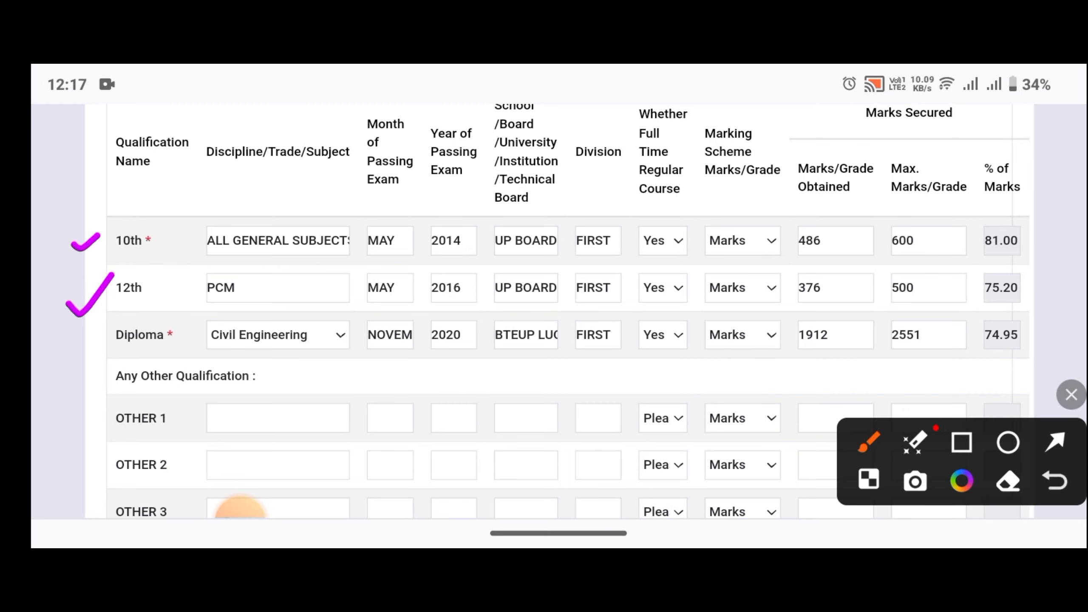
drag(62, 348, 113, 320)
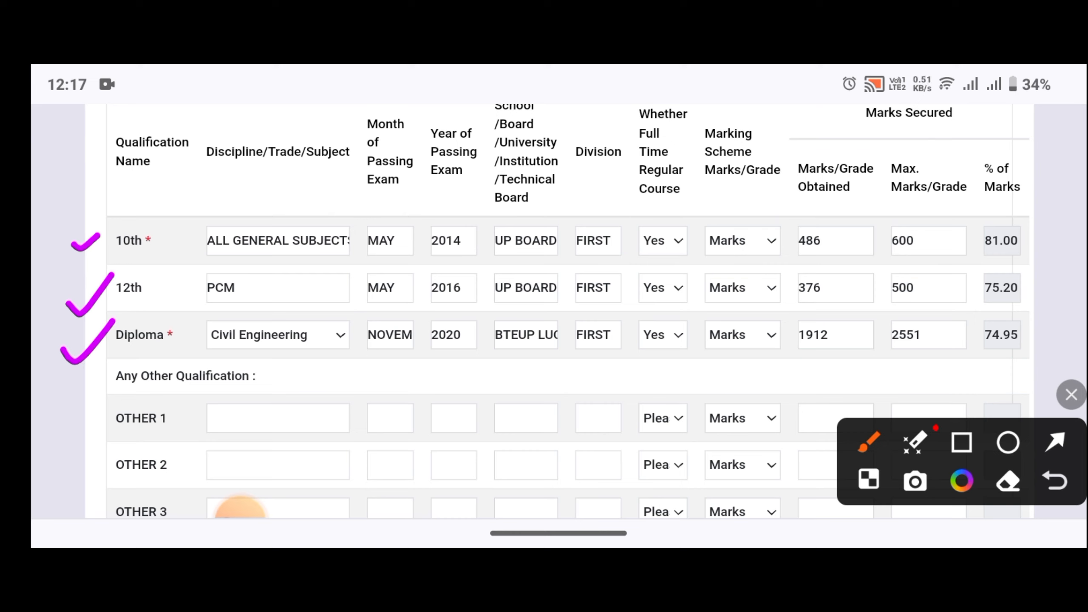
mouse_move(75, 435)
mouse_down()
mouse_move(85, 438)
mouse_move(121, 403)
mouse_up()
click(1072, 395)
scroll(559, 311, down, 5)
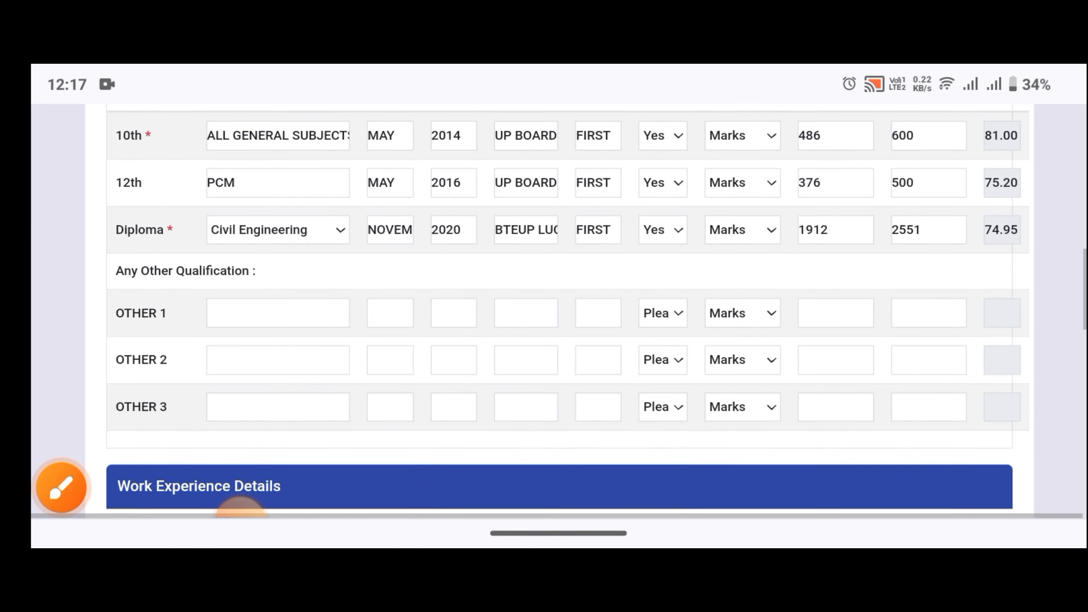
scroll(240, 508, down, 3)
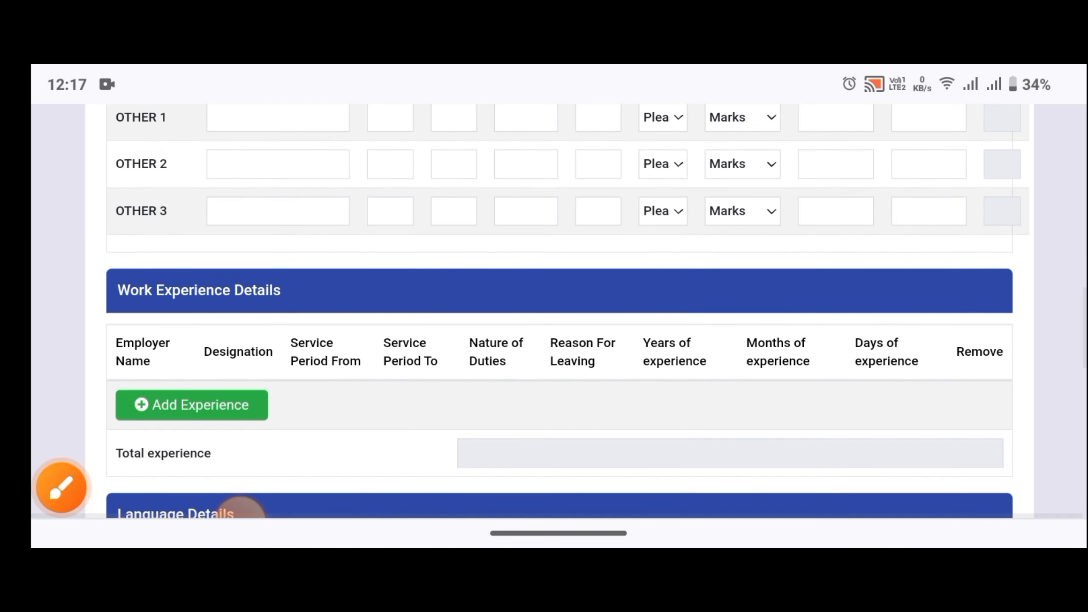
click(61, 488)
drag(71, 300, 132, 269)
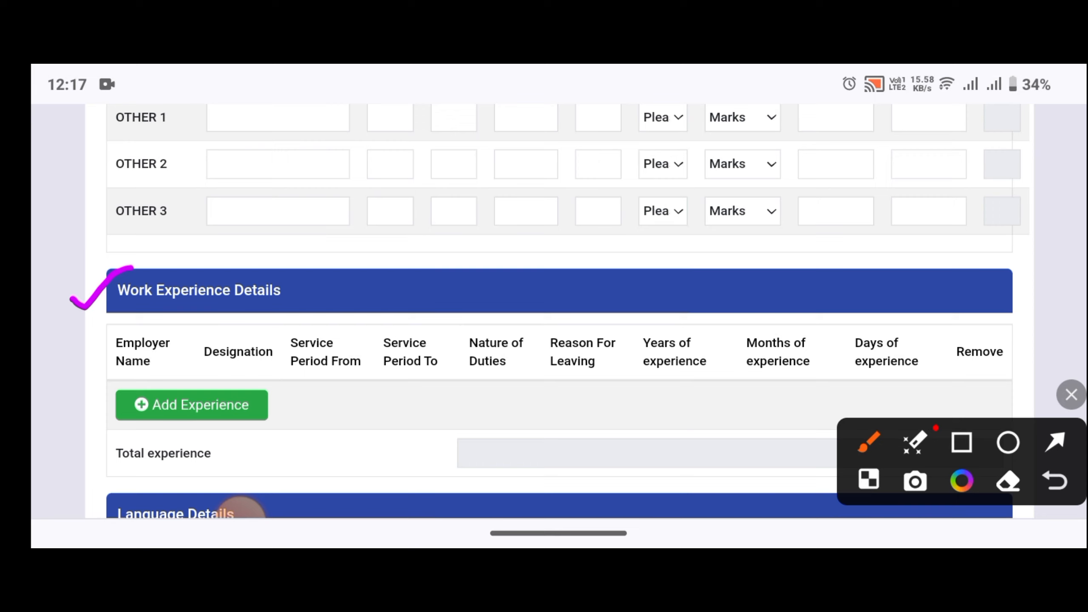
click(1008, 442)
mouse_move(223, 395)
mouse_down()
mouse_move(184, 387)
mouse_move(221, 392)
mouse_up()
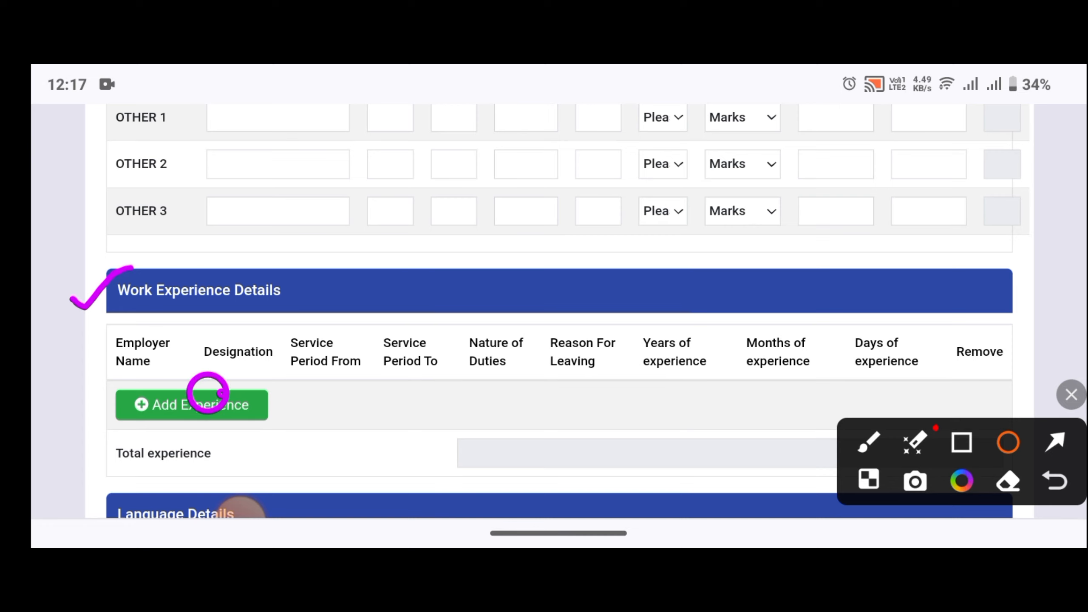
click(1071, 394)
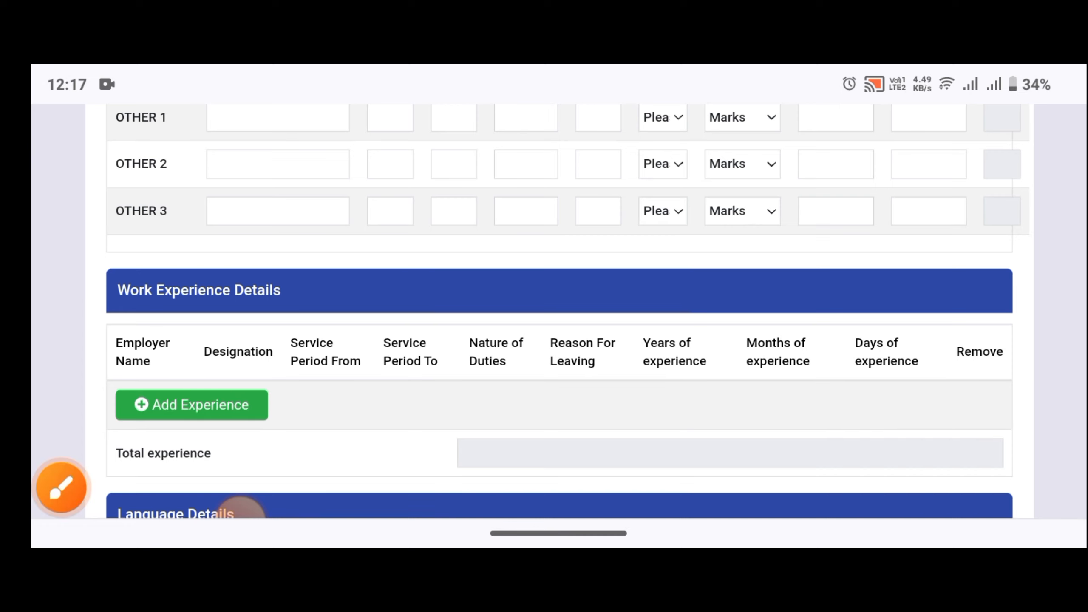
scroll(557, 312, down, 3)
scroll(240, 510, down, 2)
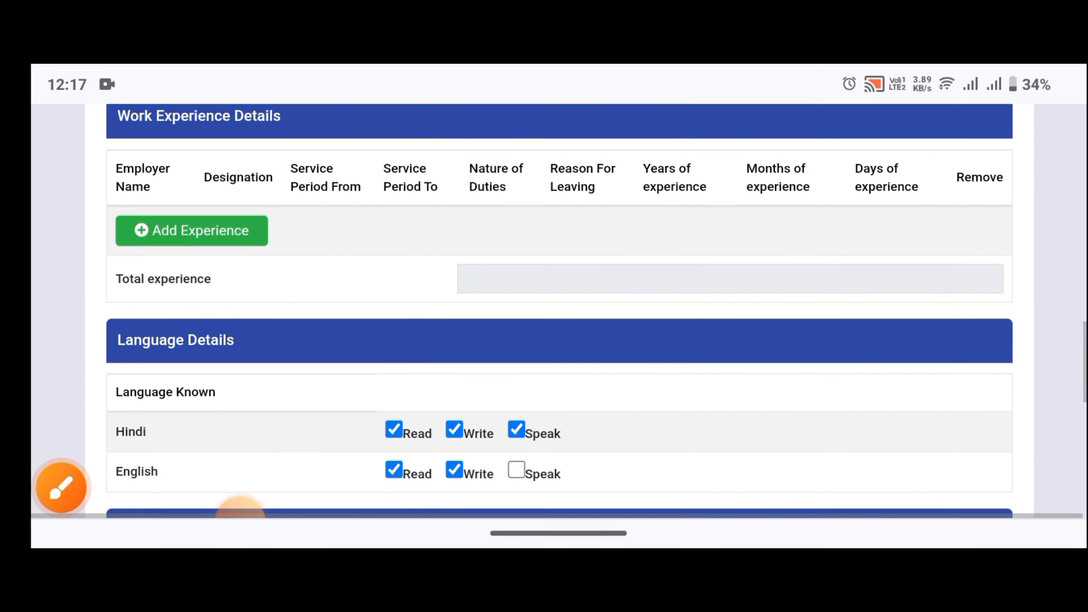
scroll(239, 510, down, 2)
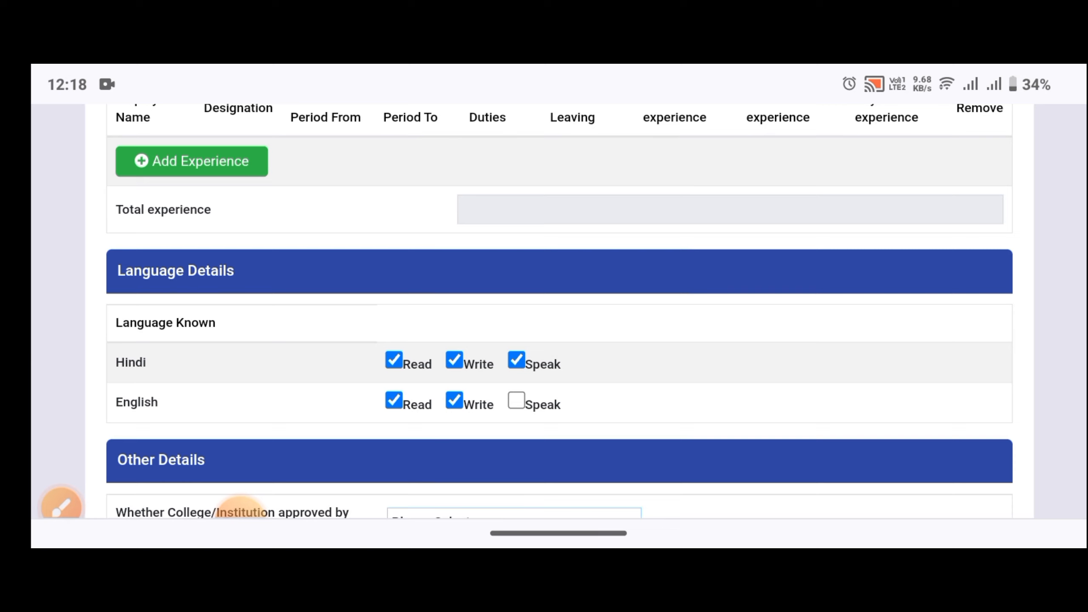
scroll(240, 508, down, 1)
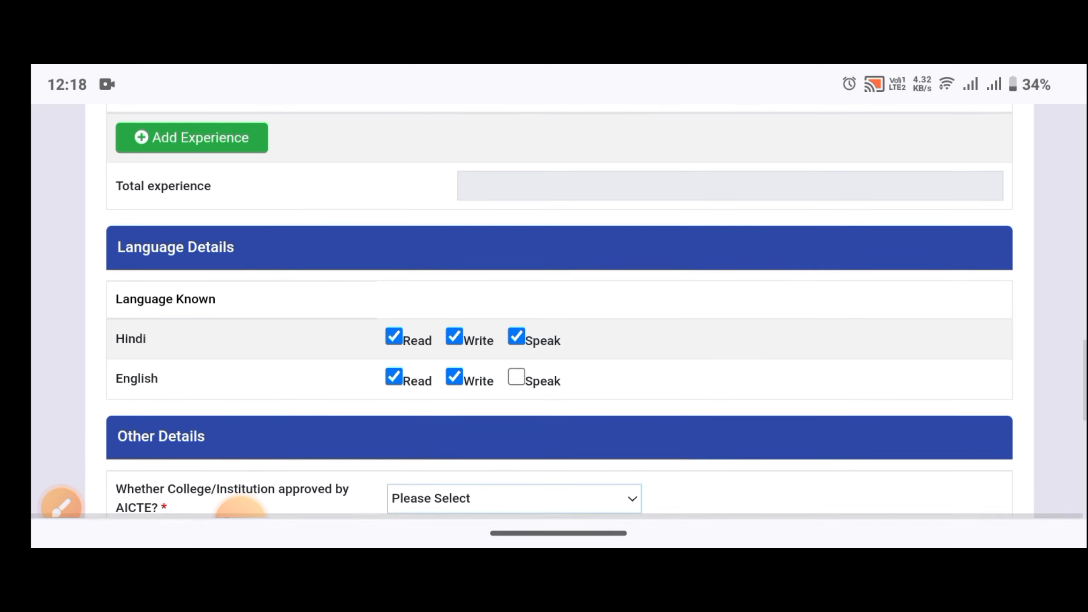
scroll(239, 510, down, 3)
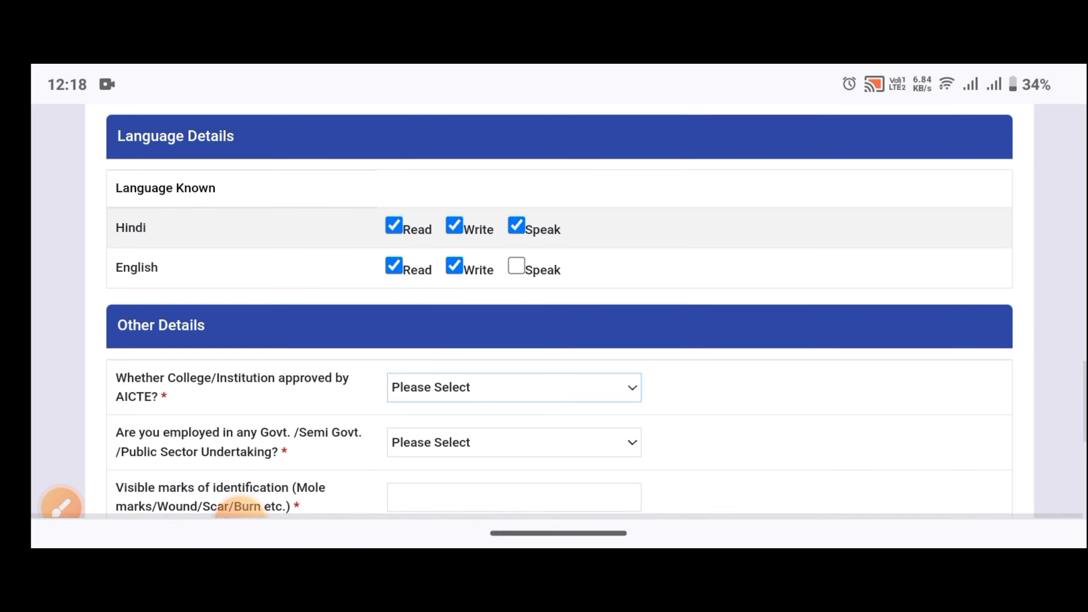
scroll(240, 511, down, 1)
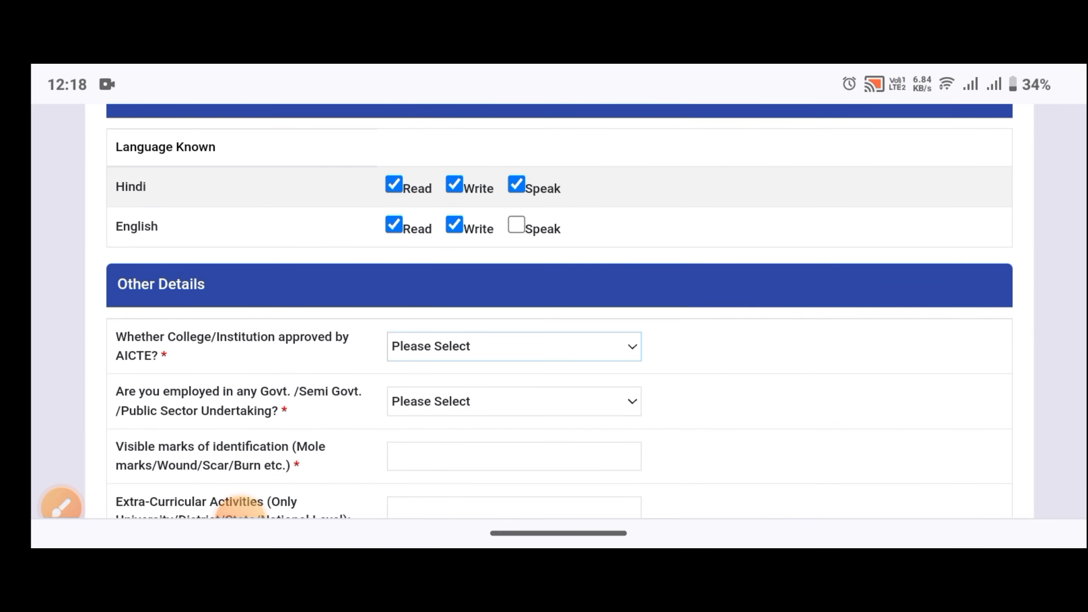
scroll(241, 508, down, 1)
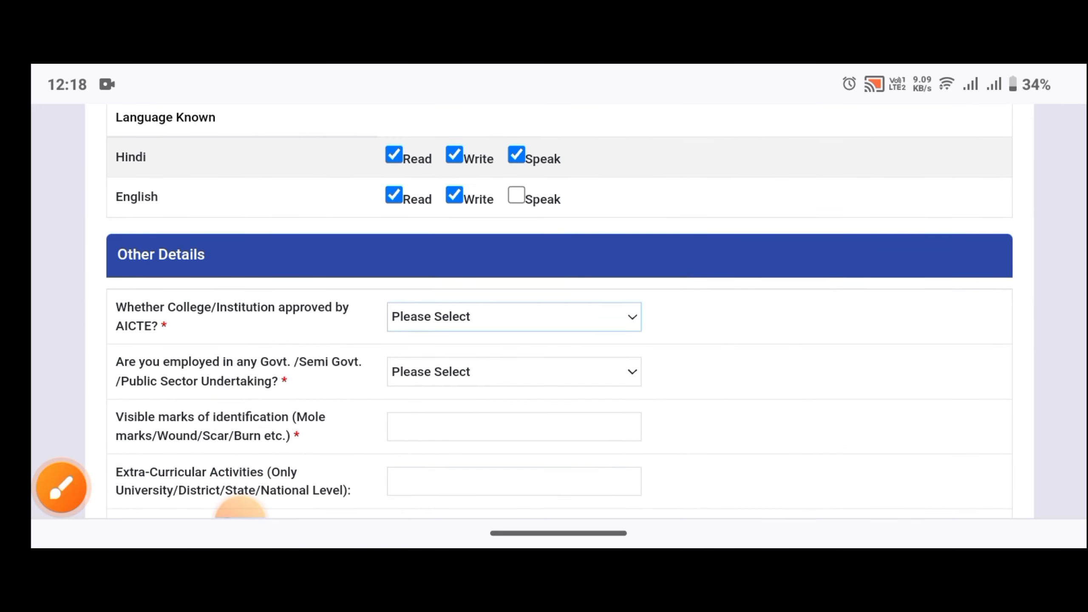
Highlight the AICTE approval question with the annotation pen, then answer it Yes.
click(61, 488)
drag(88, 320, 123, 316)
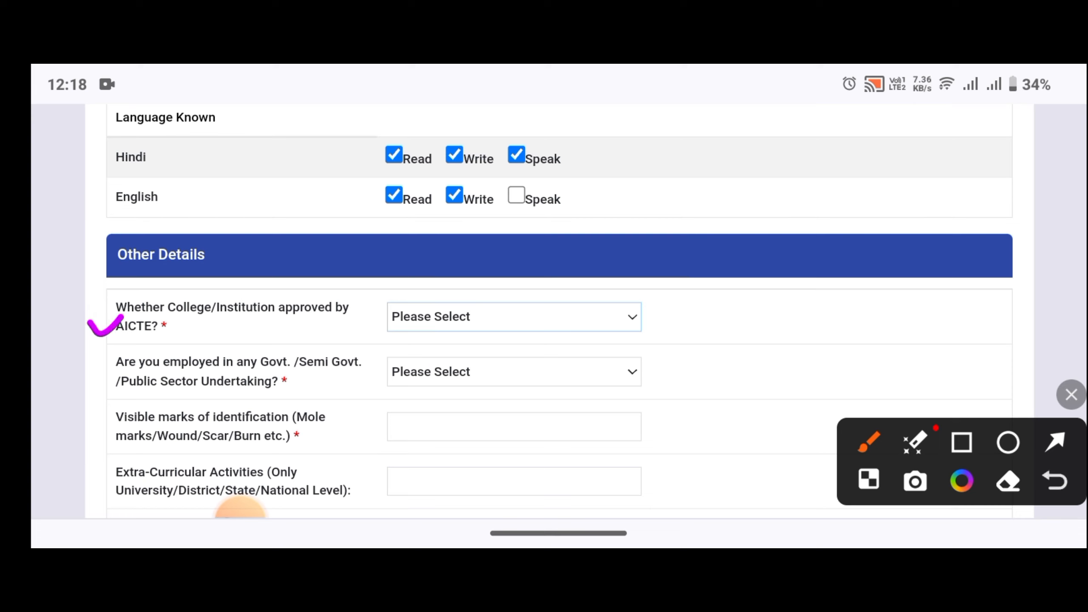
click(1071, 395)
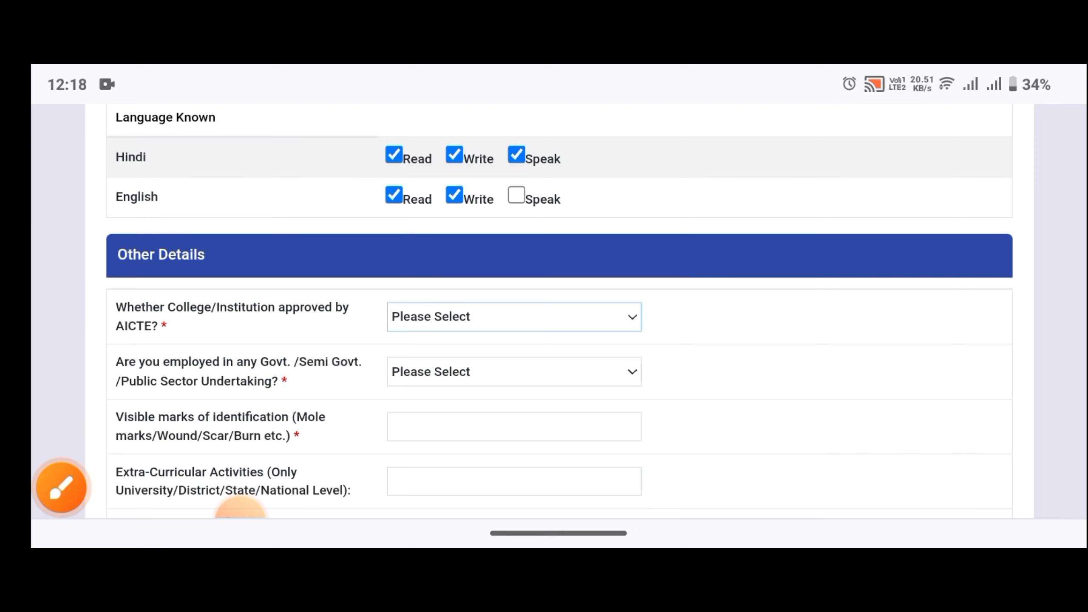
scroll(559, 311, down, 1)
click(514, 315)
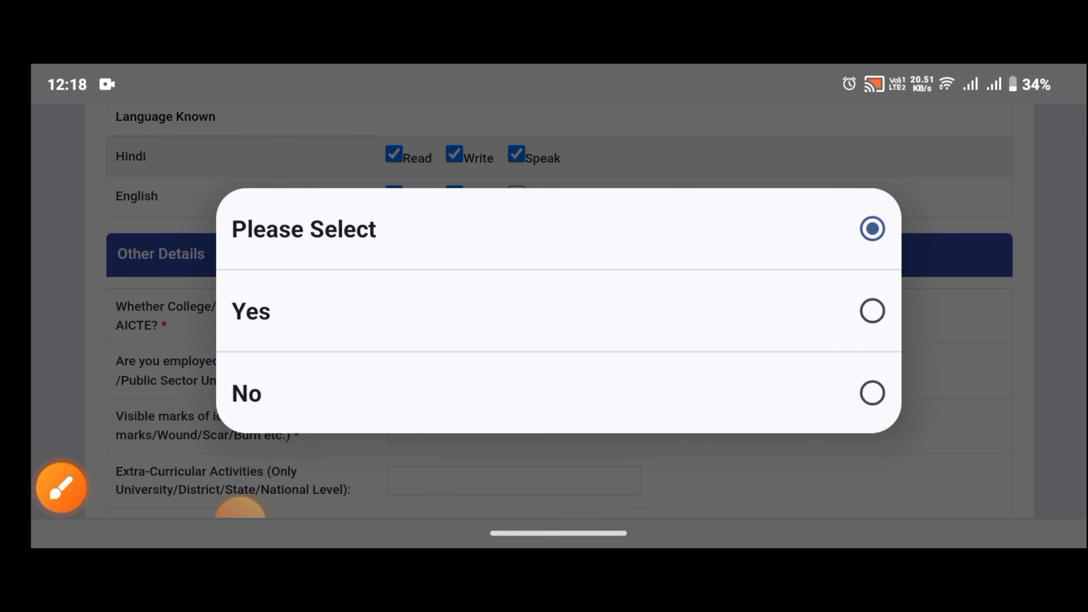
click(429, 312)
scroll(559, 311, down, 1)
scroll(241, 506, down, 1)
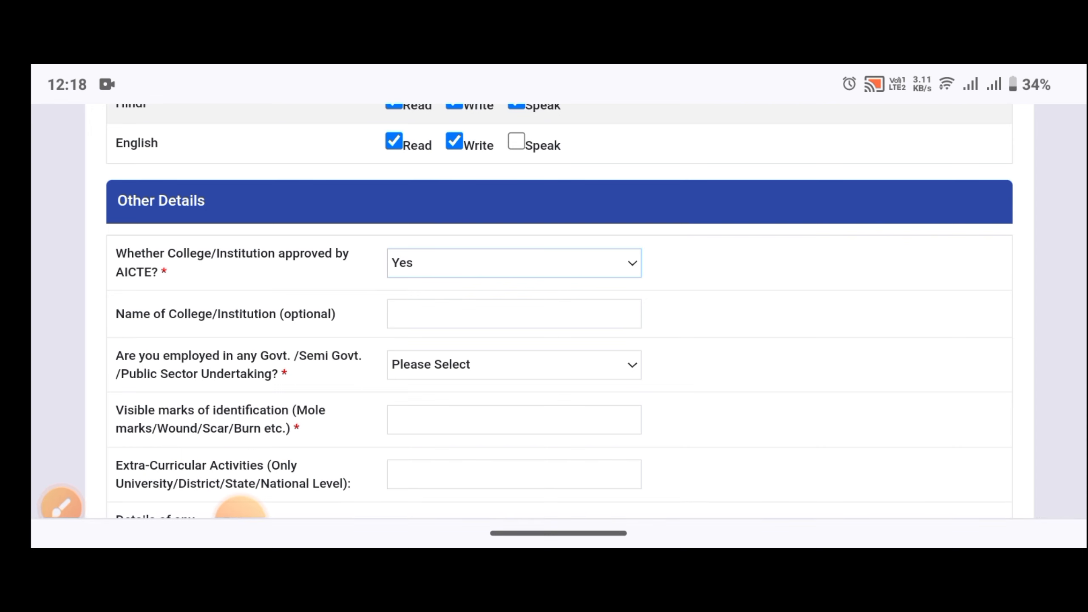
Enter GOVT. POLYTECHNIC BARGARH CHITRAKOOT as the college/institution name.
click(514, 314)
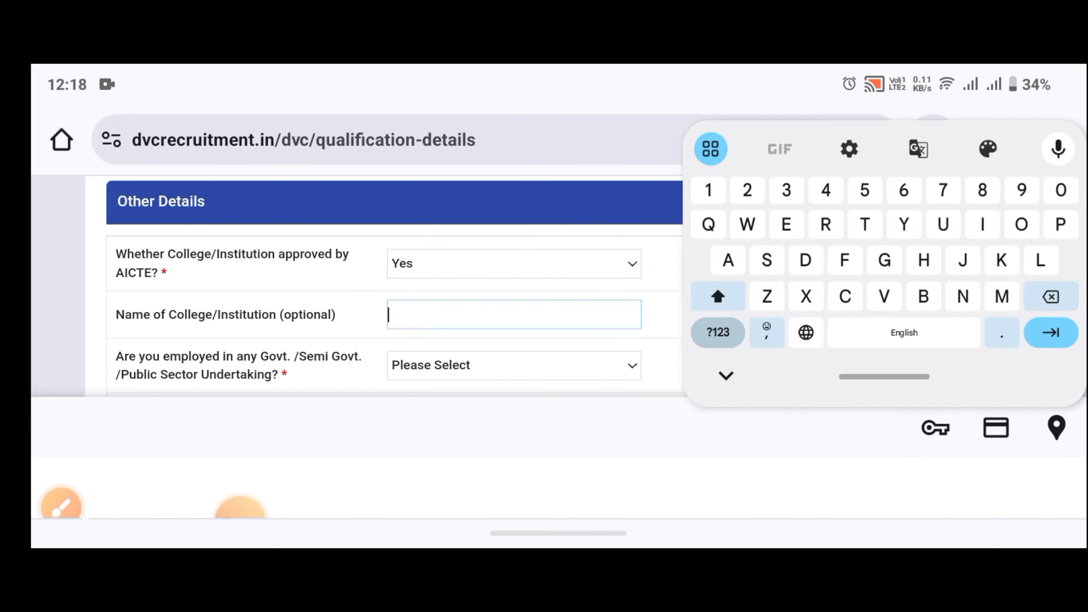
text(G)
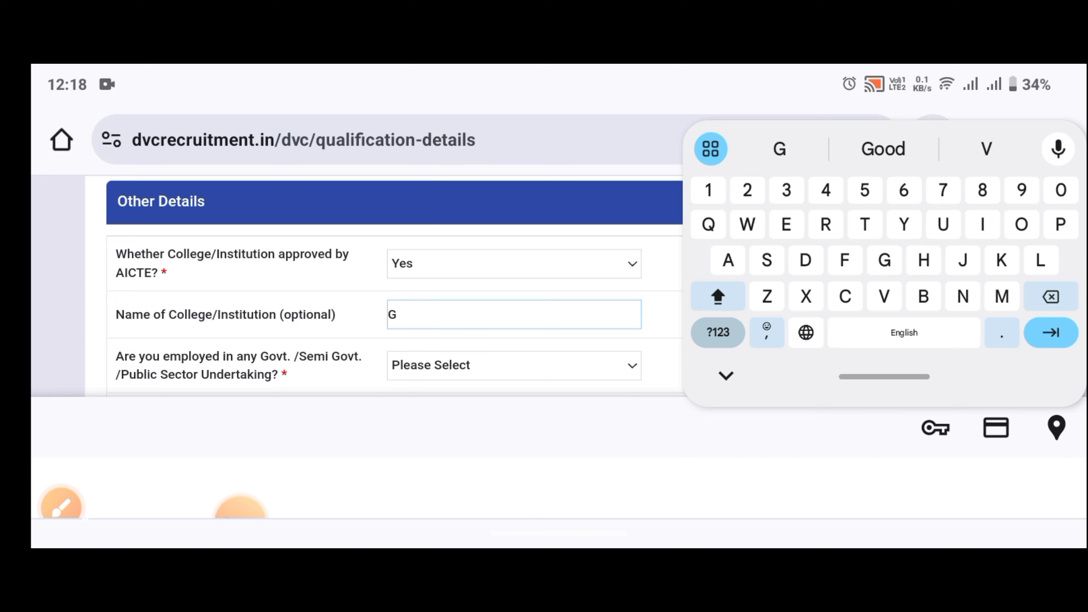
text(OVT)
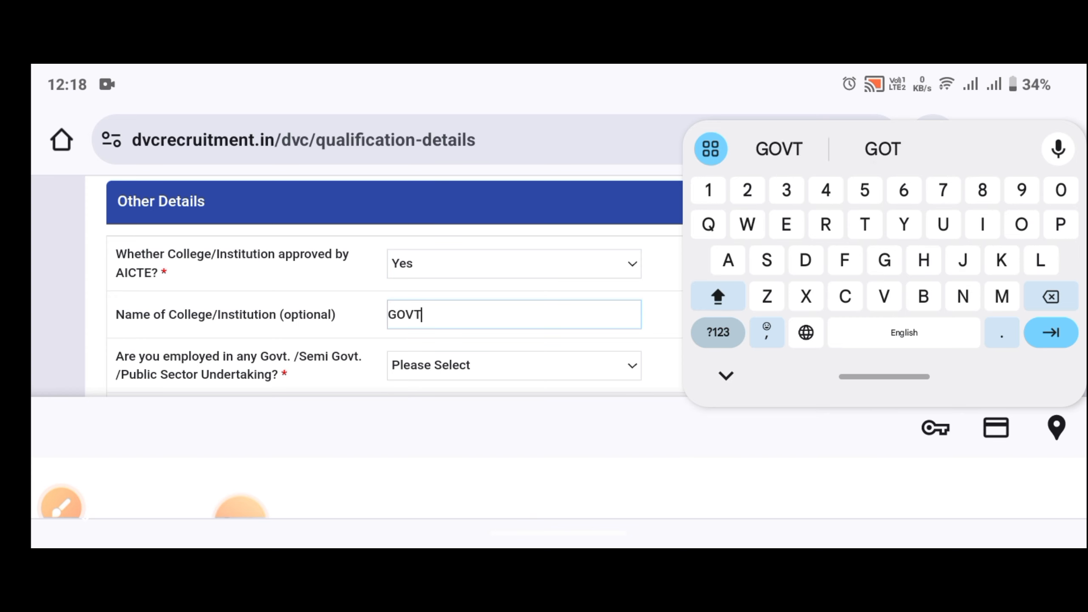
text(.)
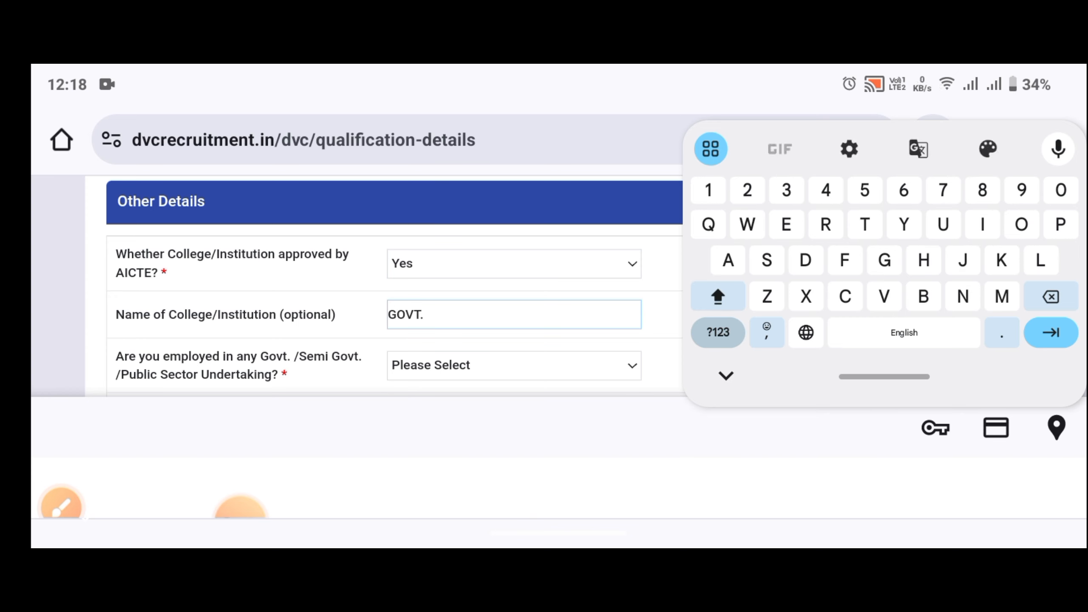
text( POL)
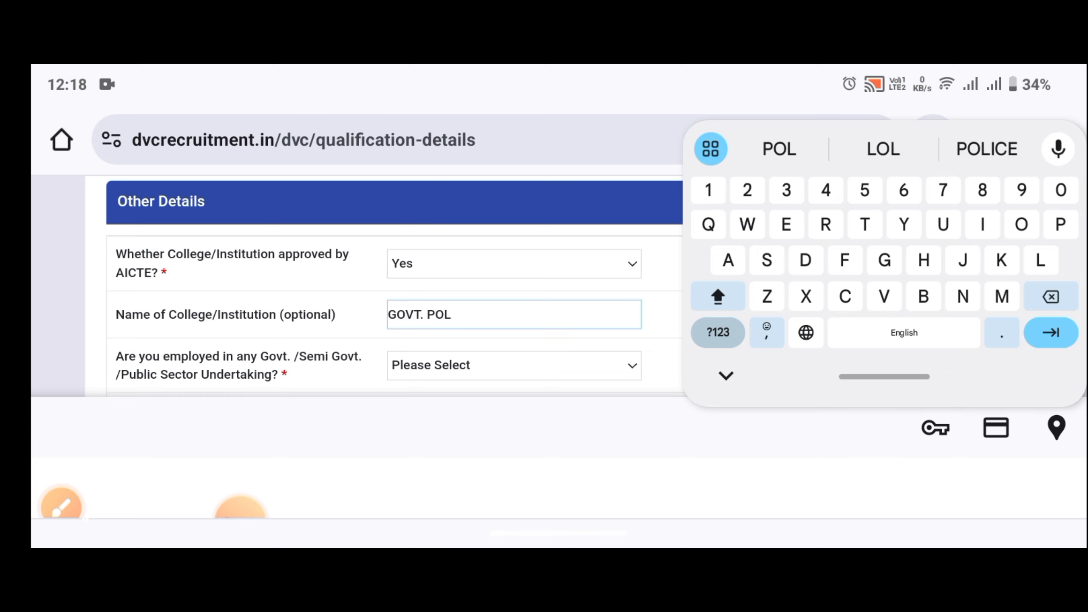
text(Y)
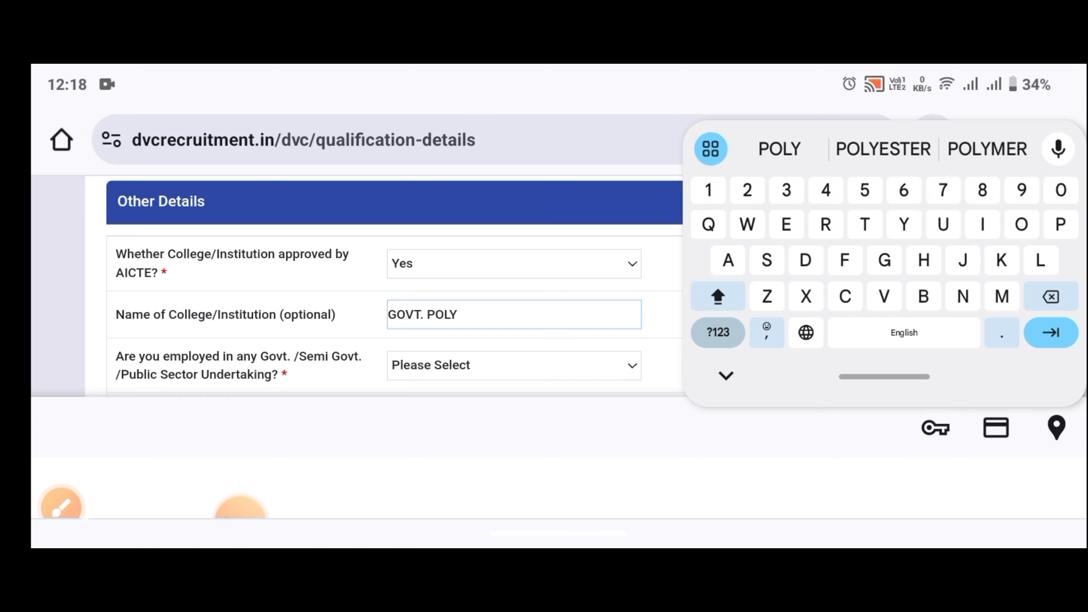
text(TE)
click(883, 149)
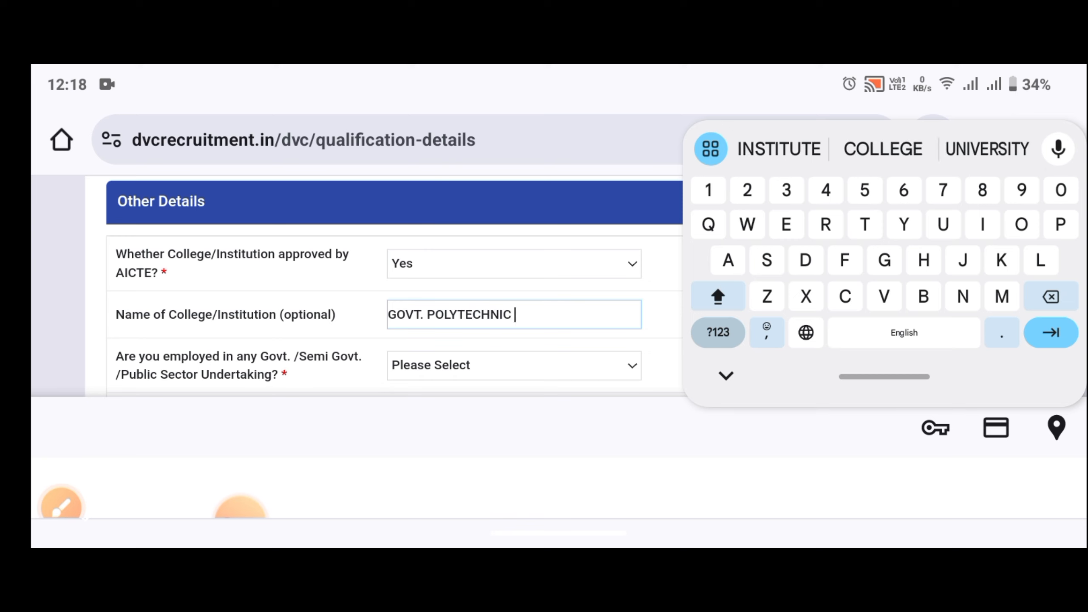
text(BAR)
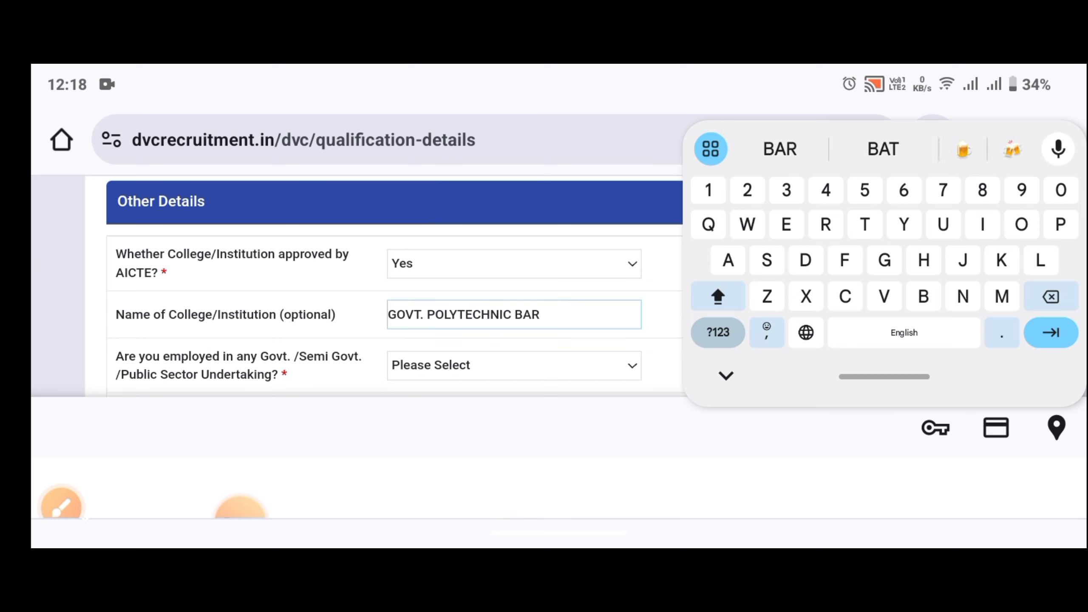
text(GAR)
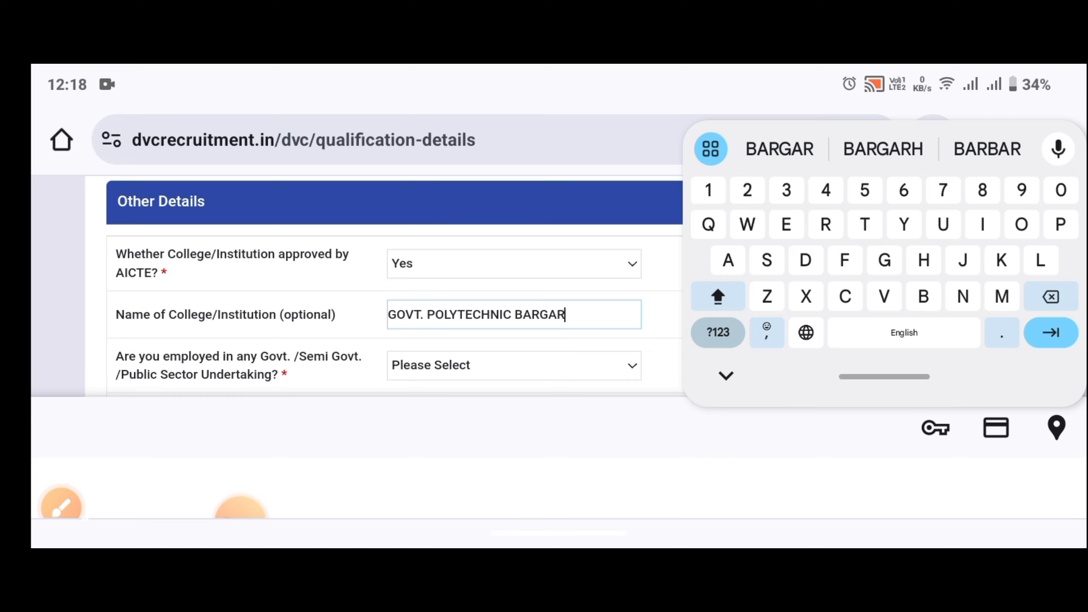
text(H CHI)
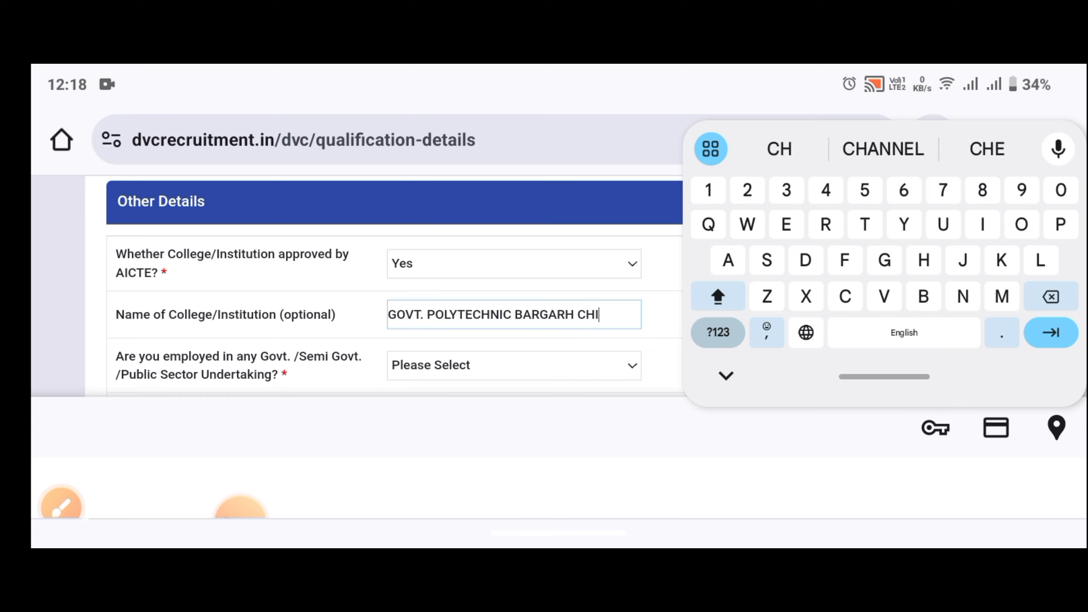
text(TR)
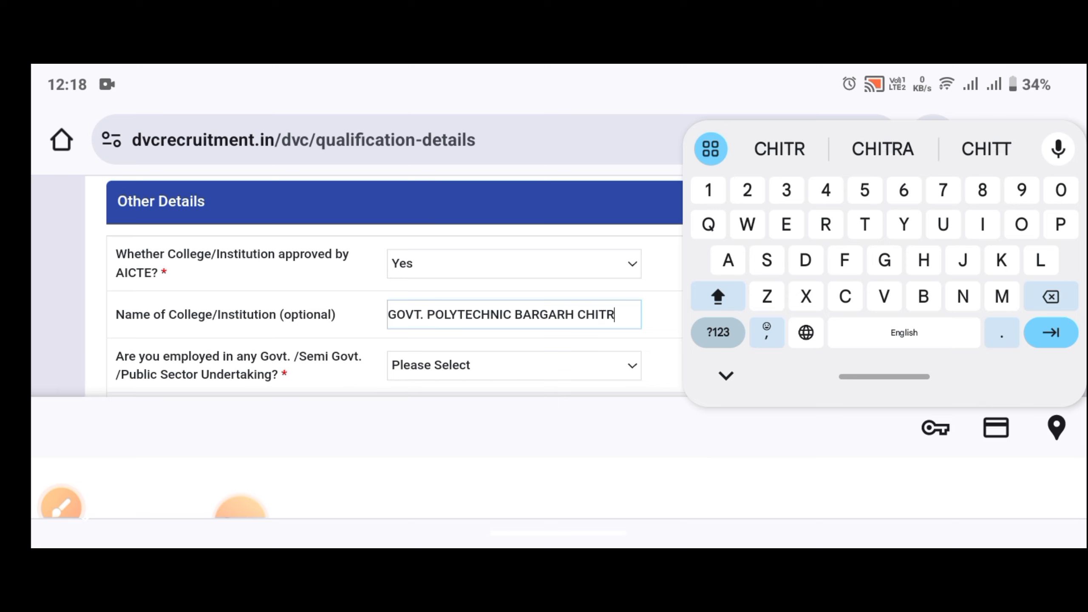
text(AKOOT)
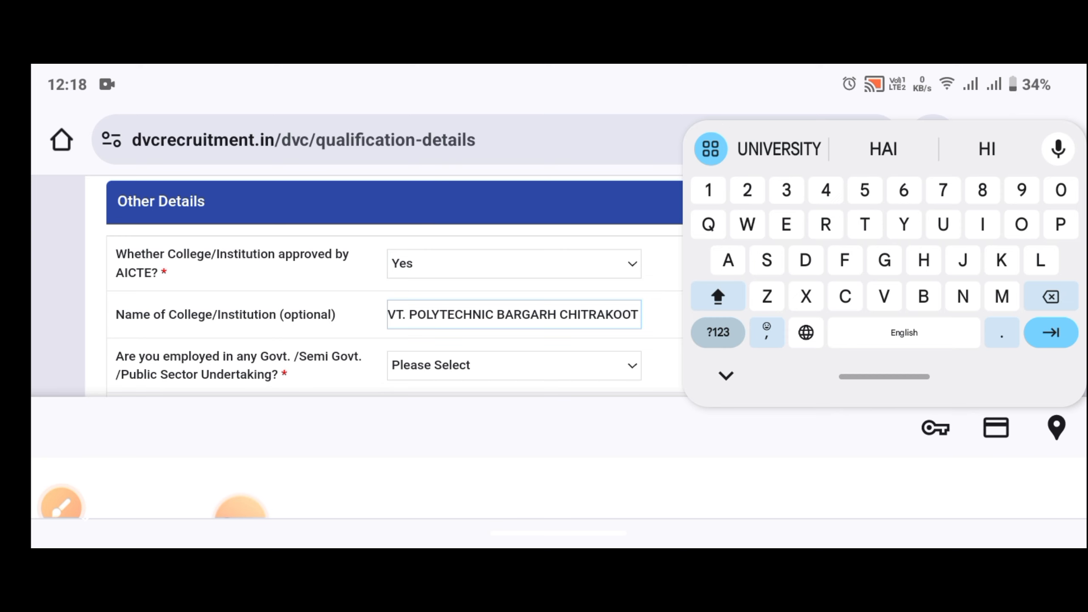
click(726, 376)
Annotate the Govt./Semi Govt./PSU employment question and answer it No.
scroll(559, 310, down, 2)
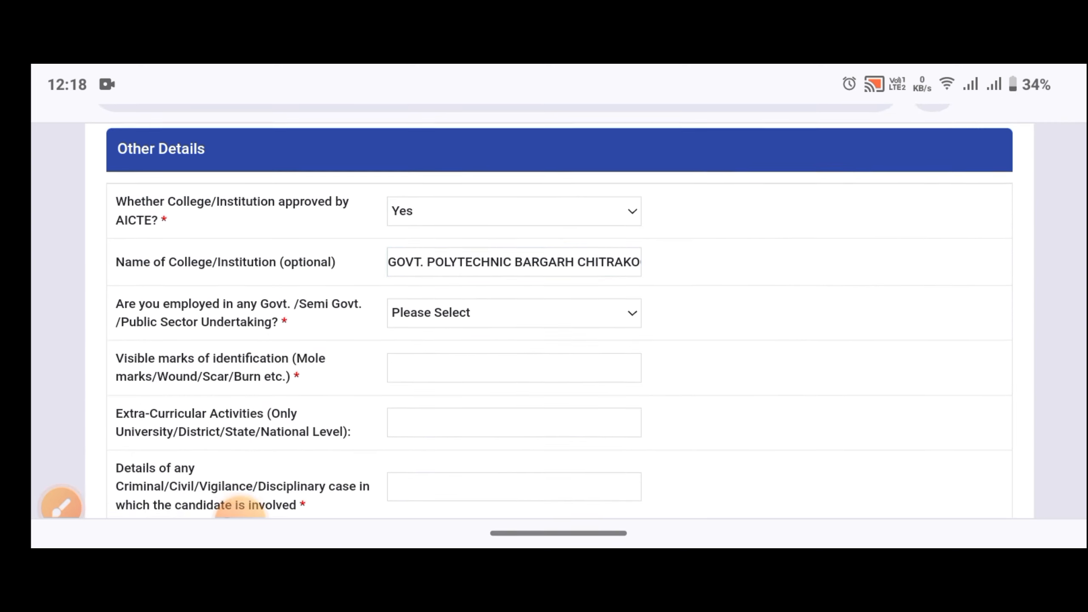
click(61, 506)
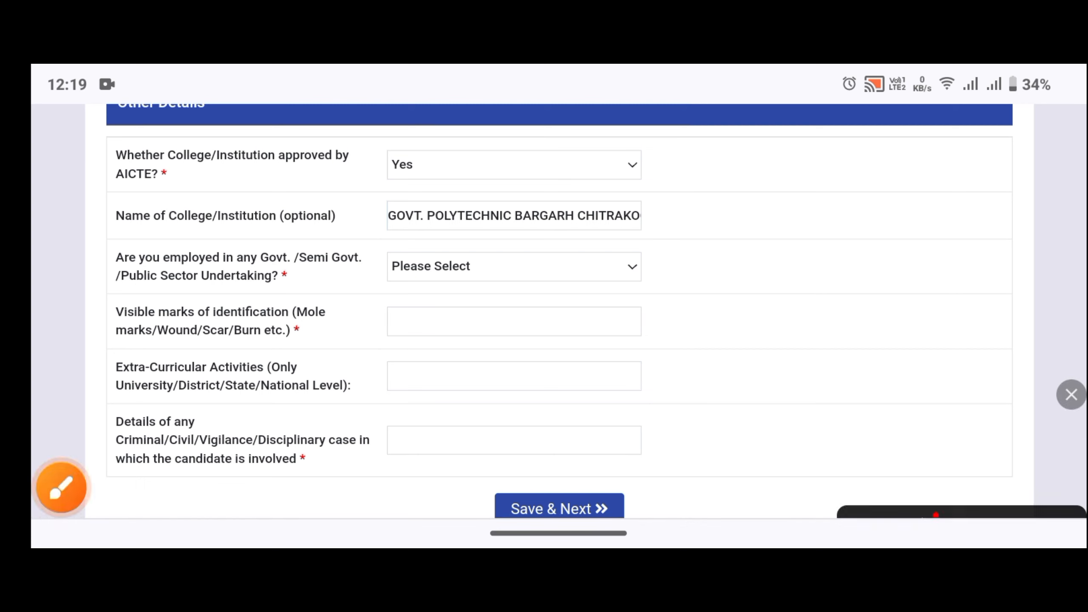
drag(80, 269, 103, 279)
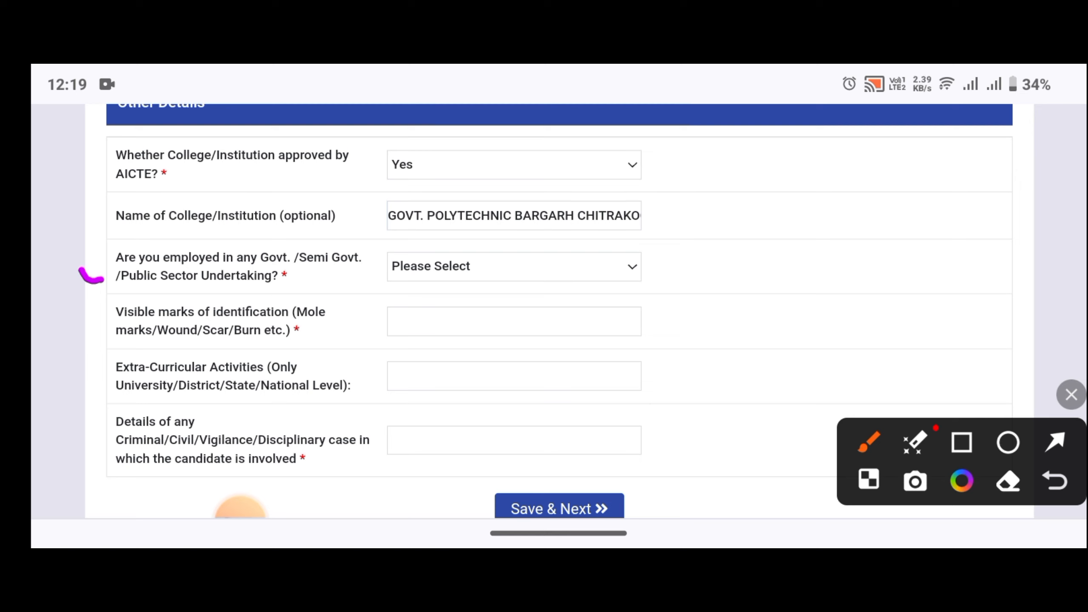
click(1071, 394)
click(514, 266)
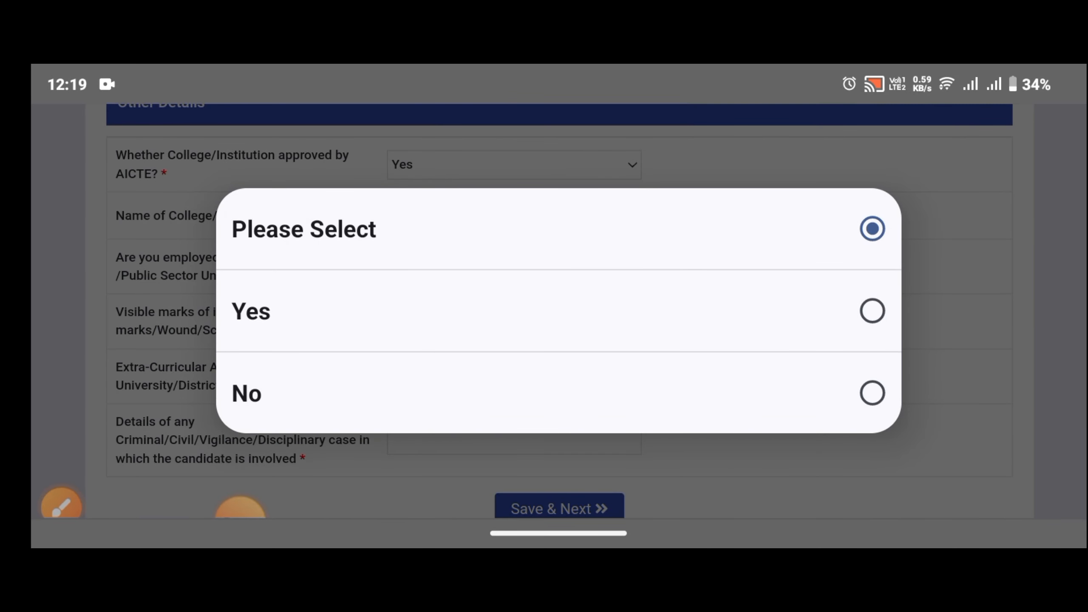
click(557, 393)
Mark the next field further down the form with the annotation pen.
scroll(557, 300, down, 1)
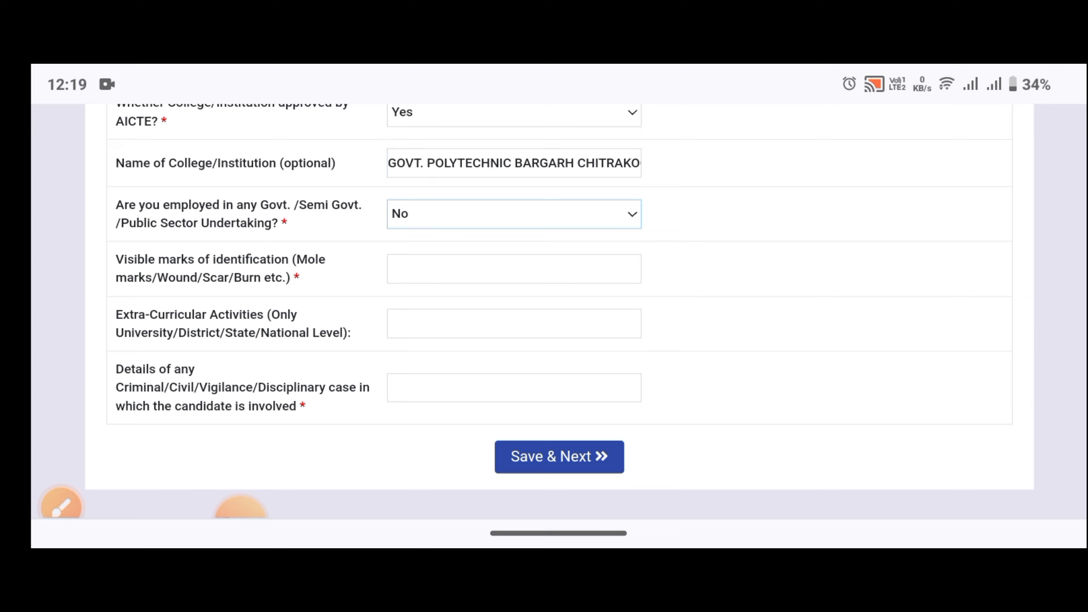
click(61, 505)
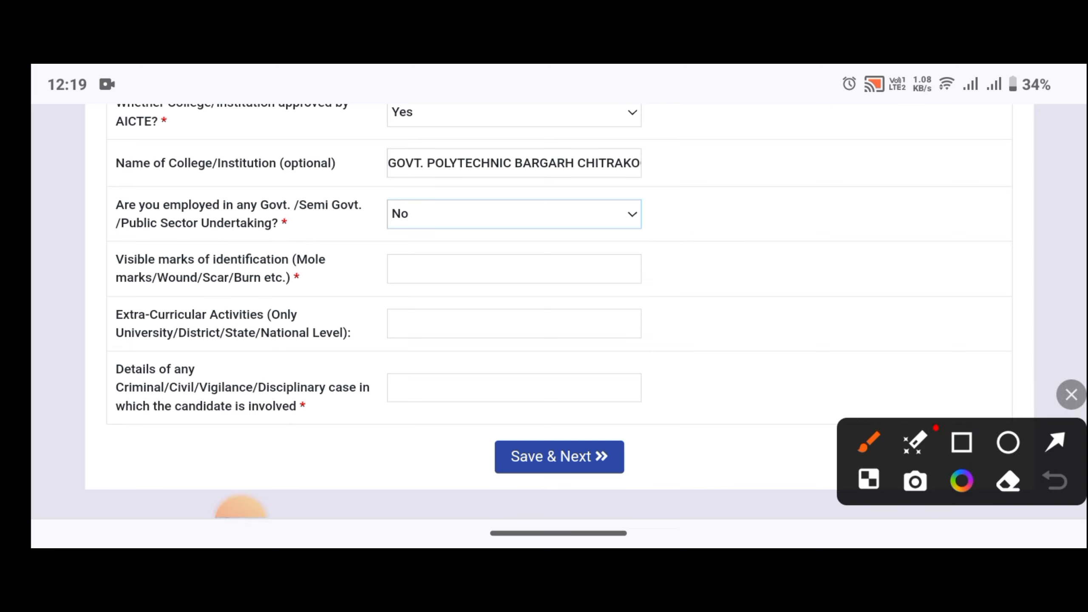
mouse_move(95, 283)
mouse_down()
mouse_move(105, 290)
mouse_move(130, 260)
mouse_up()
click(1071, 395)
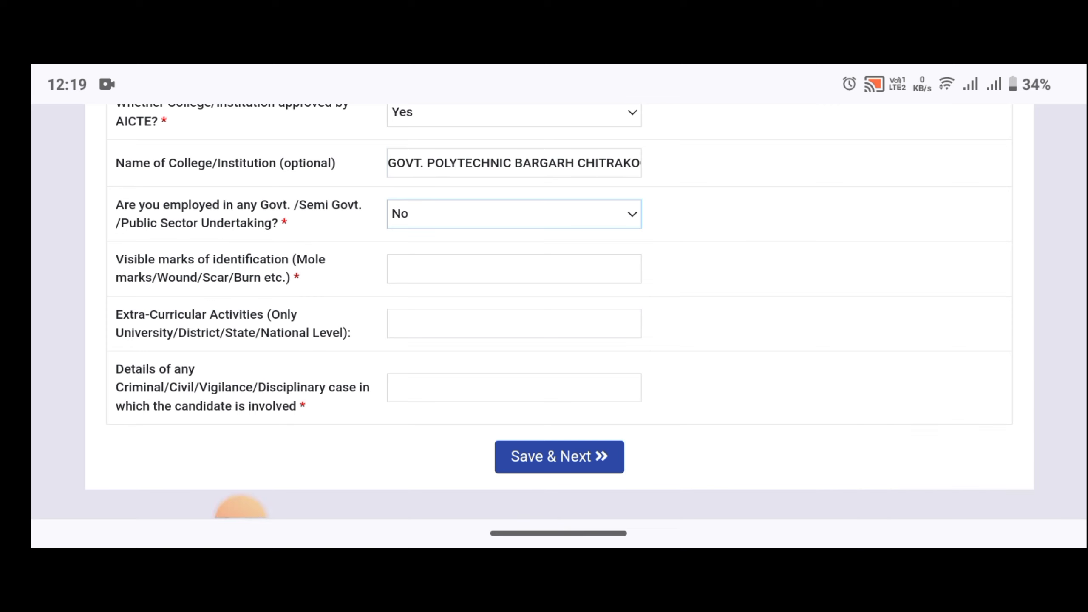
Enter A MOLE ON THE RIGHT HAND FINGER as the visible mark of identification.
click(514, 270)
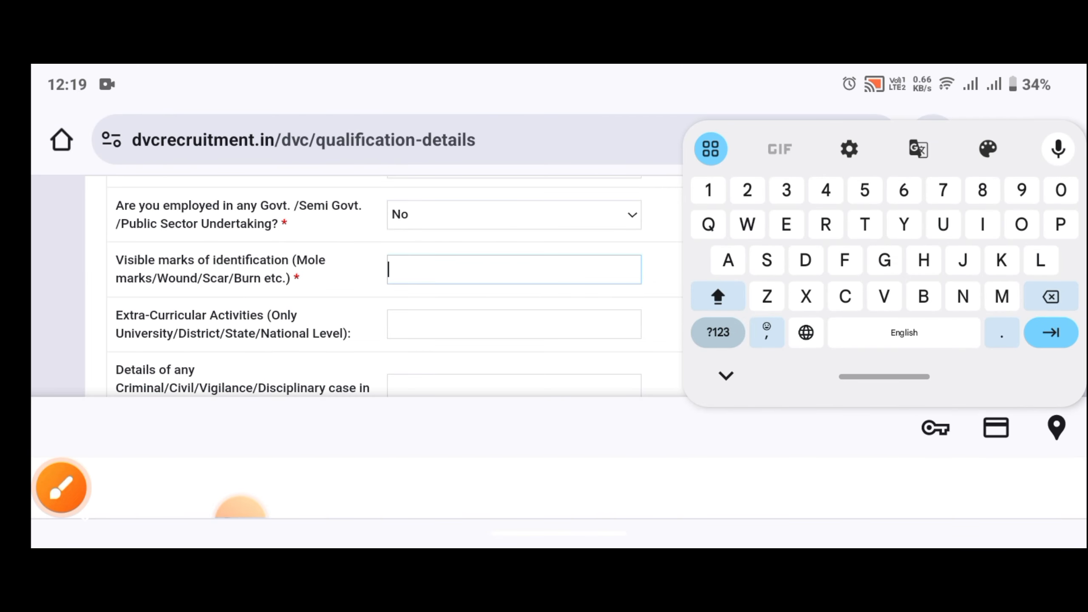
text(A MOL)
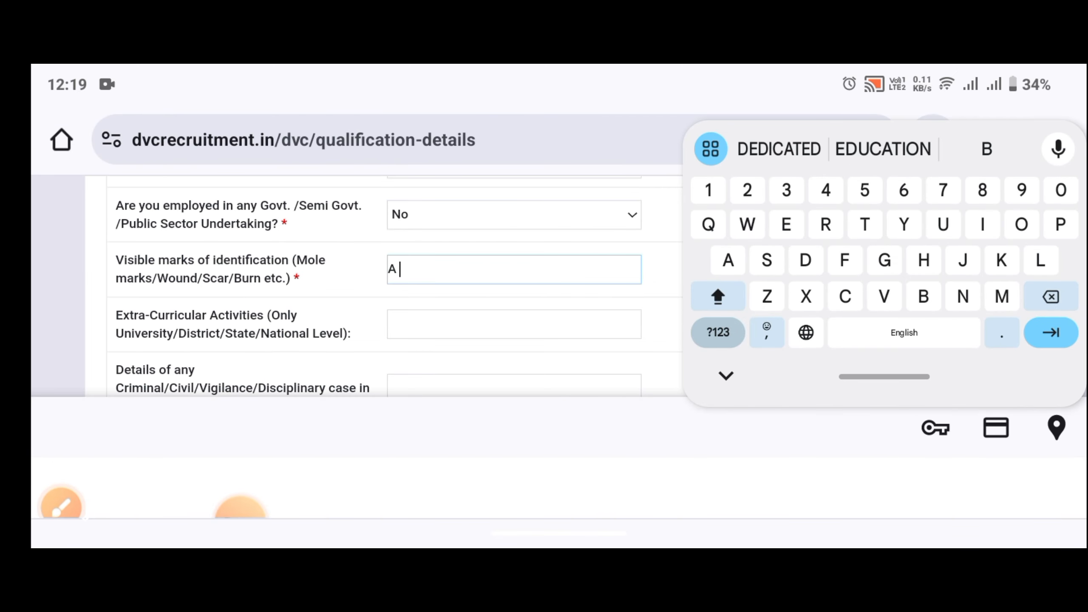
text(E)
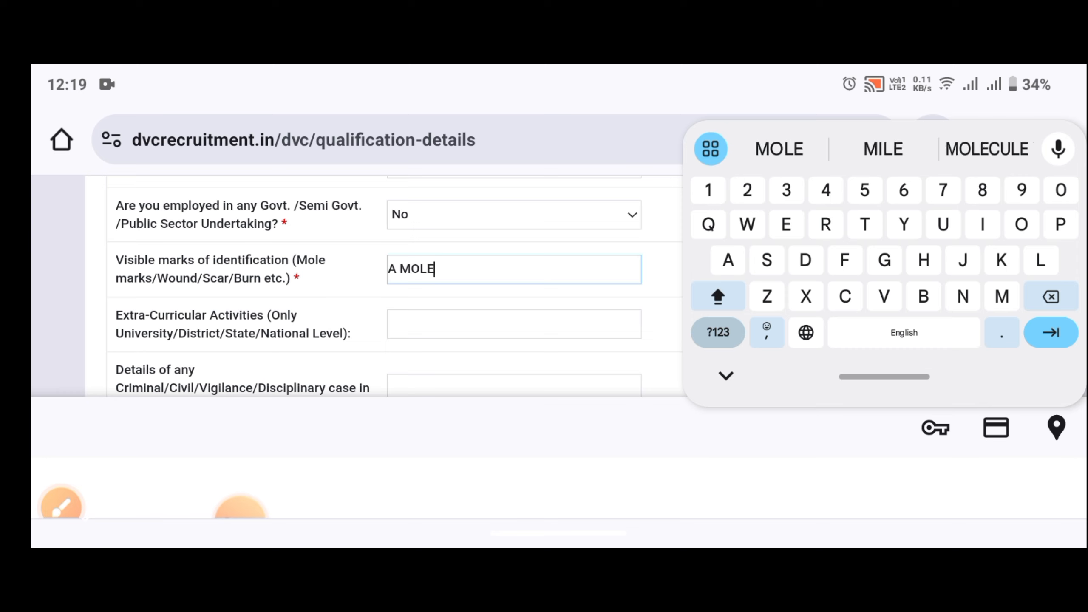
text( ON THE R)
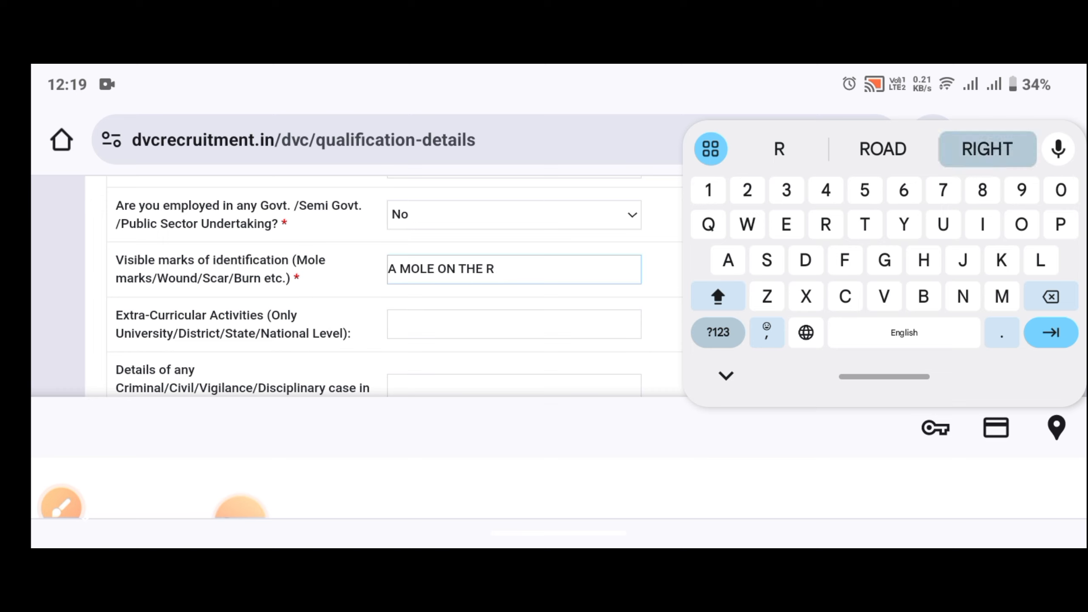
text(IGHT H)
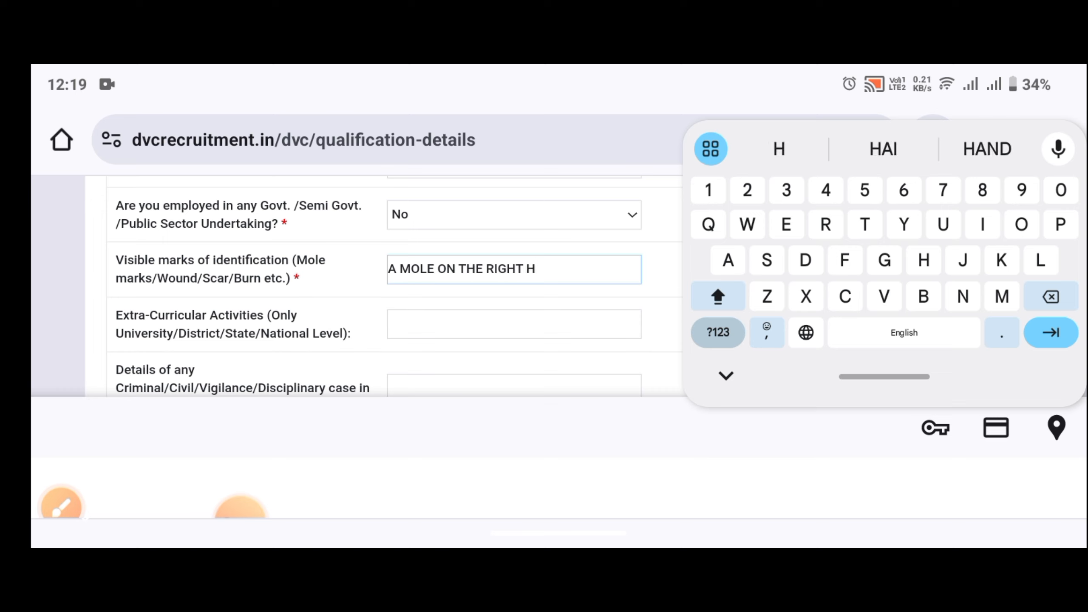
text(AND FIN)
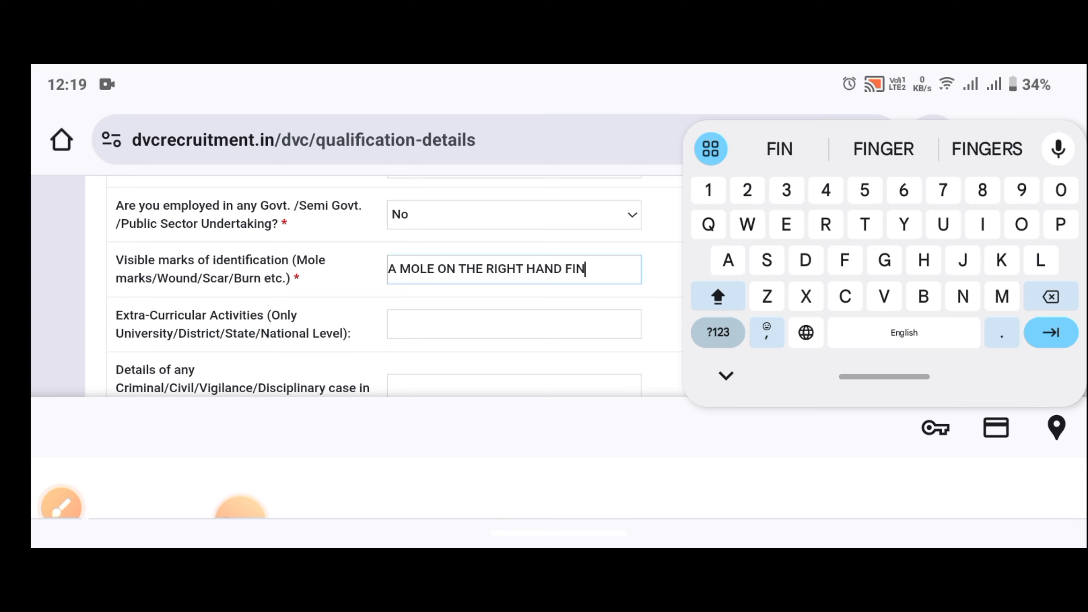
text(GER)
scroll(359, 287, down, 2)
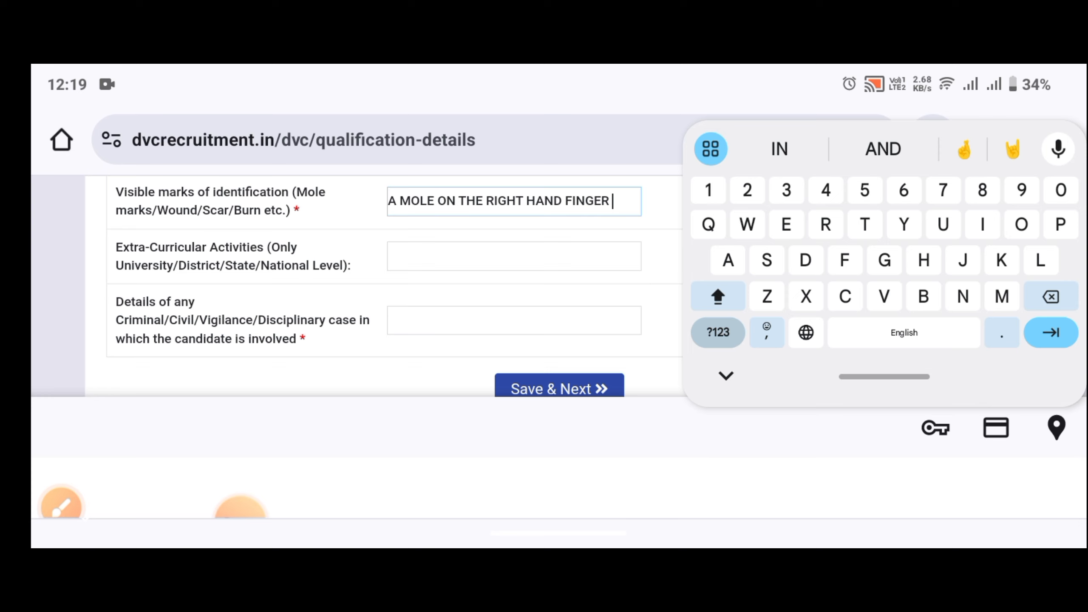
key(Tab)
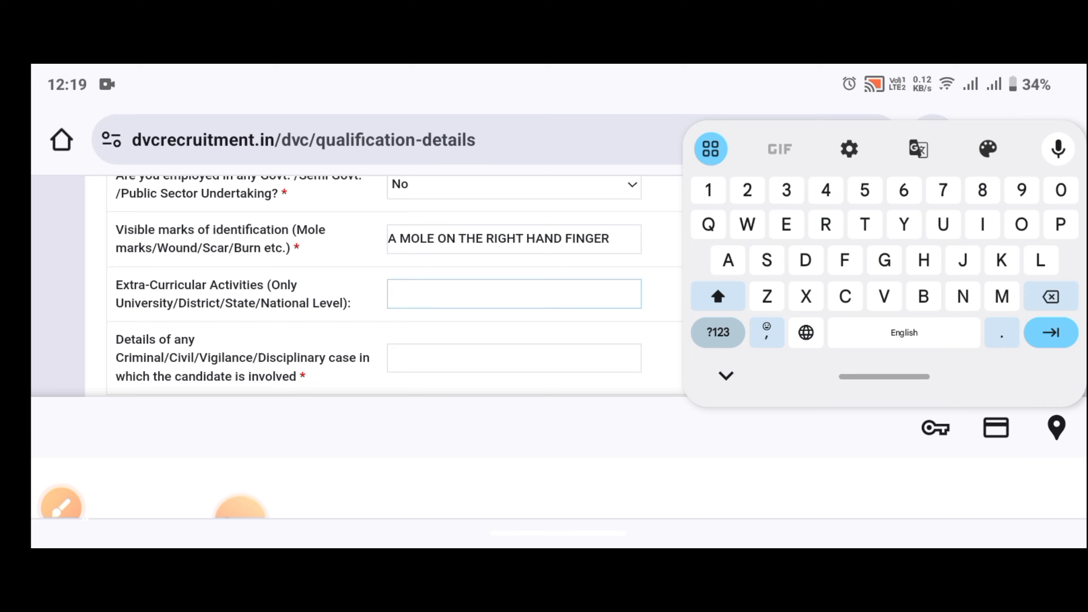
Enter NO in the Extra-Curricular Activities field.
text(N)
key(Caps_Lock)
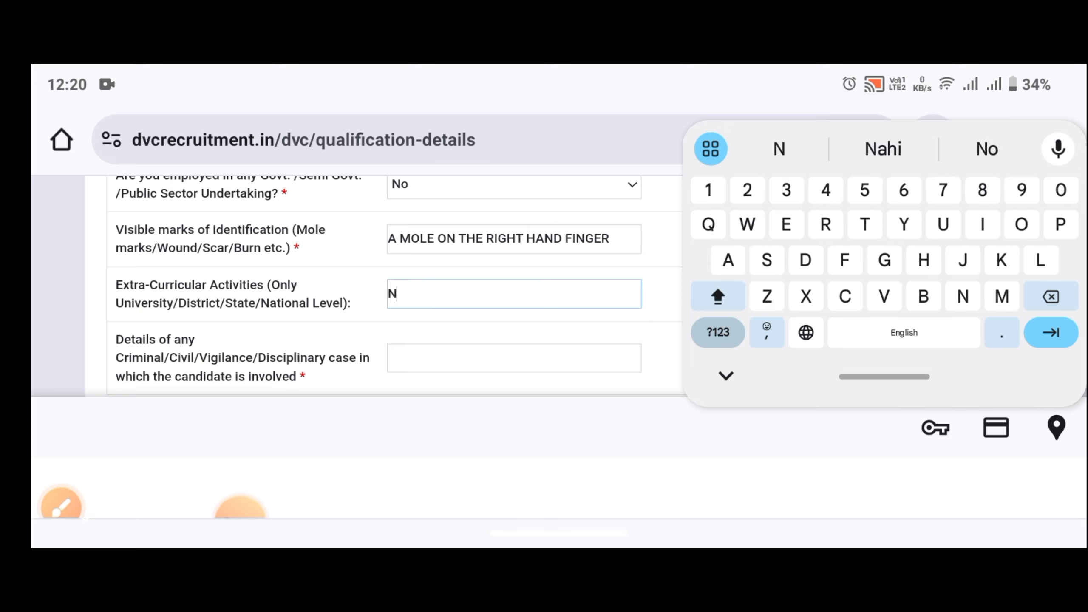
text(O)
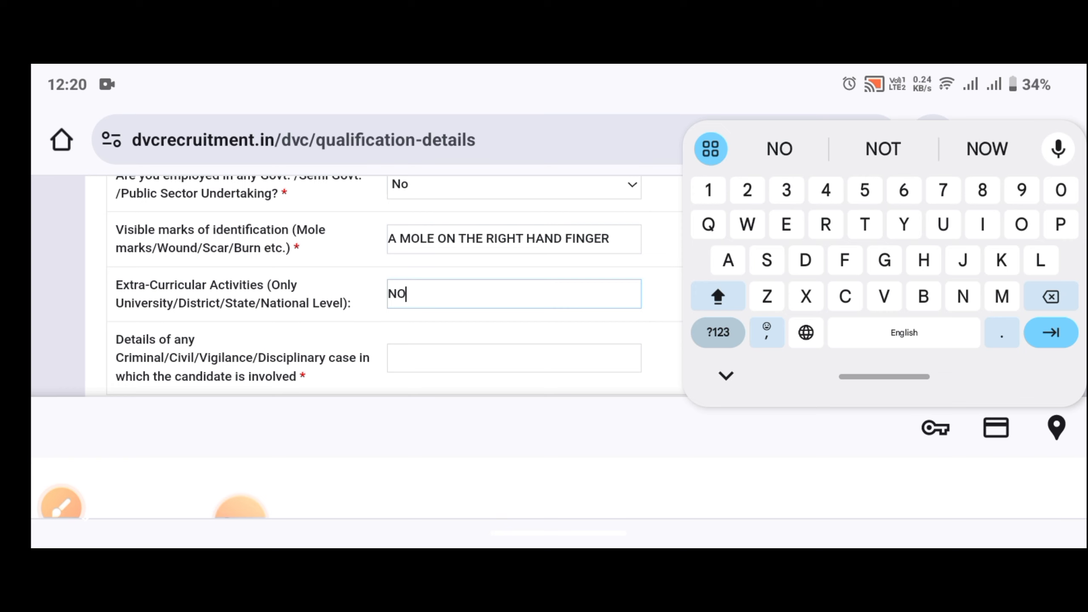
scroll(360, 287, down, 2)
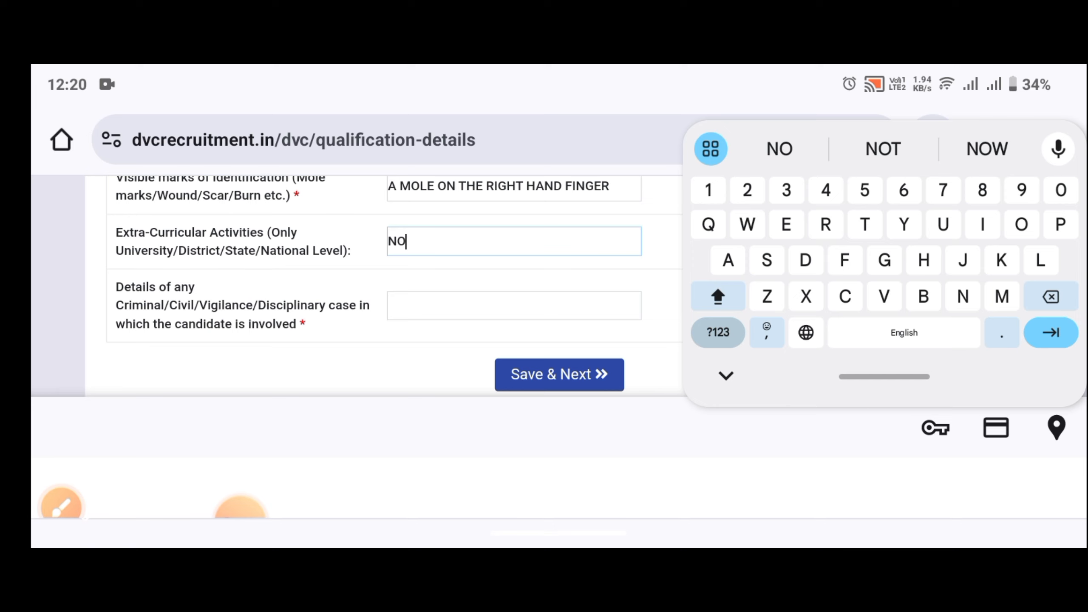
Enter NO for criminal or disciplinary case details and confirm the Extra-Curricular answer.
click(514, 305)
text(N)
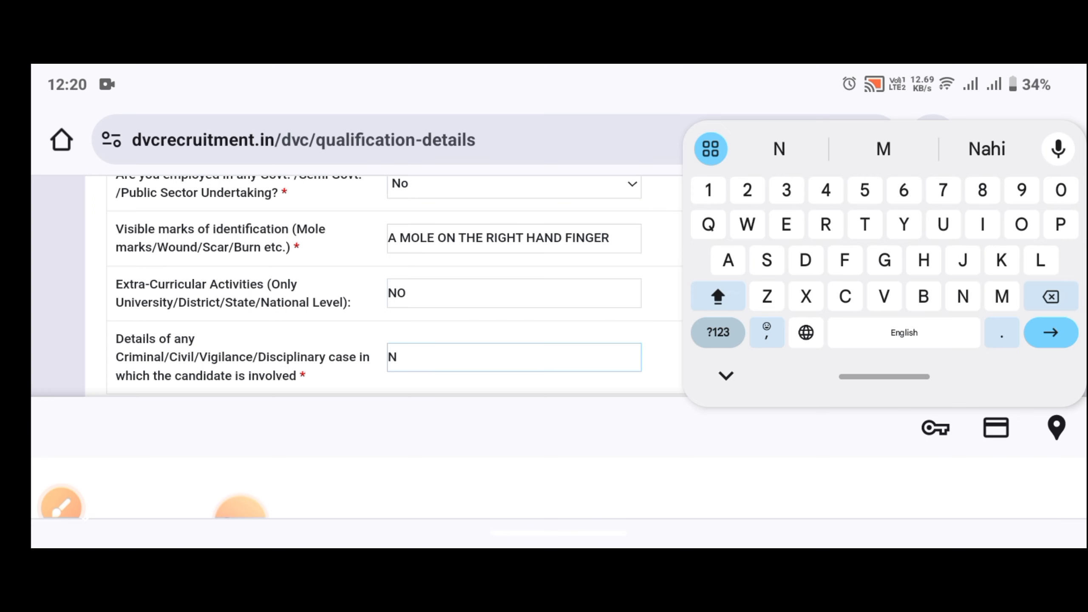
text(O)
scroll(385, 285, down, 2)
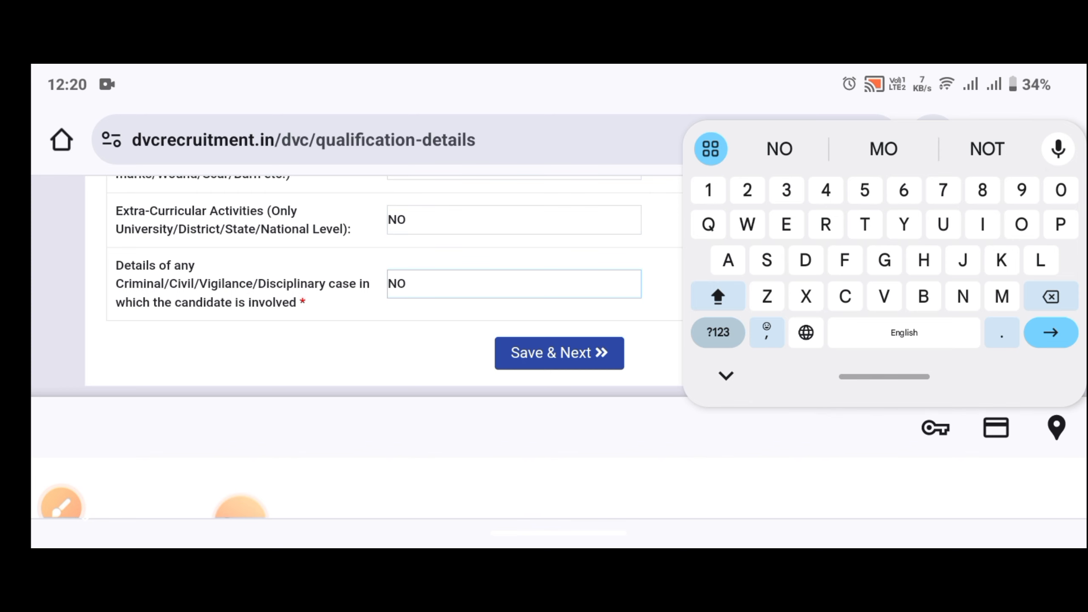
click(514, 220)
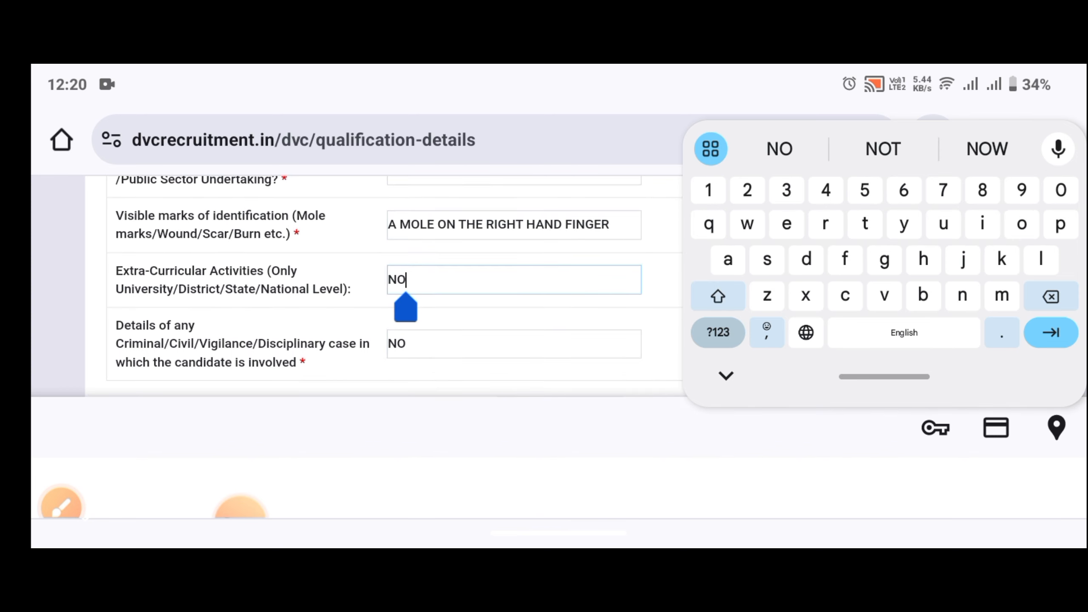
click(660, 364)
scroll(557, 343, up, 10)
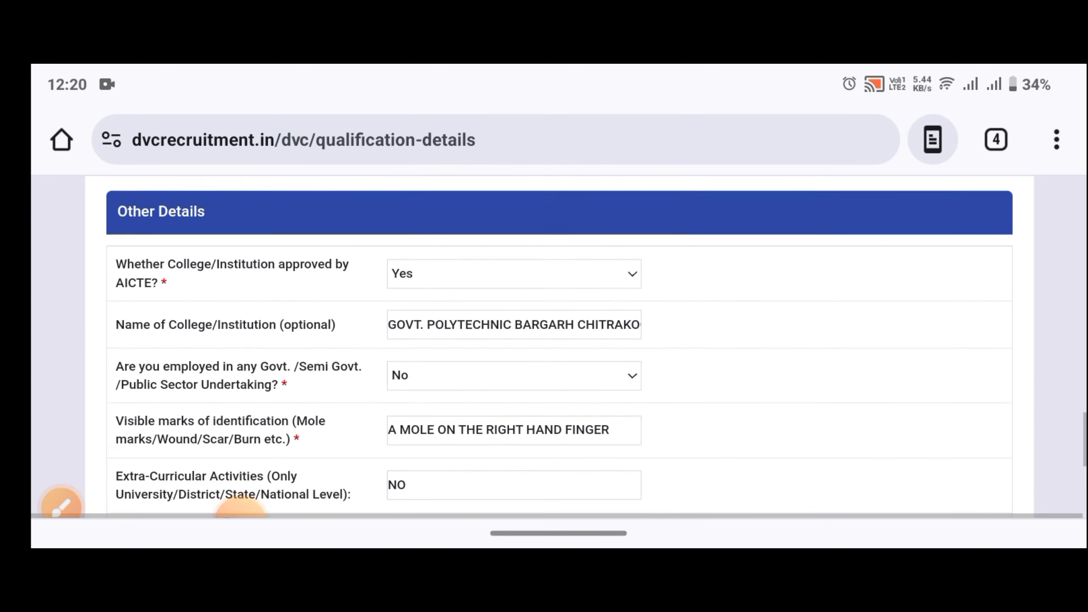
scroll(557, 343, up, 10)
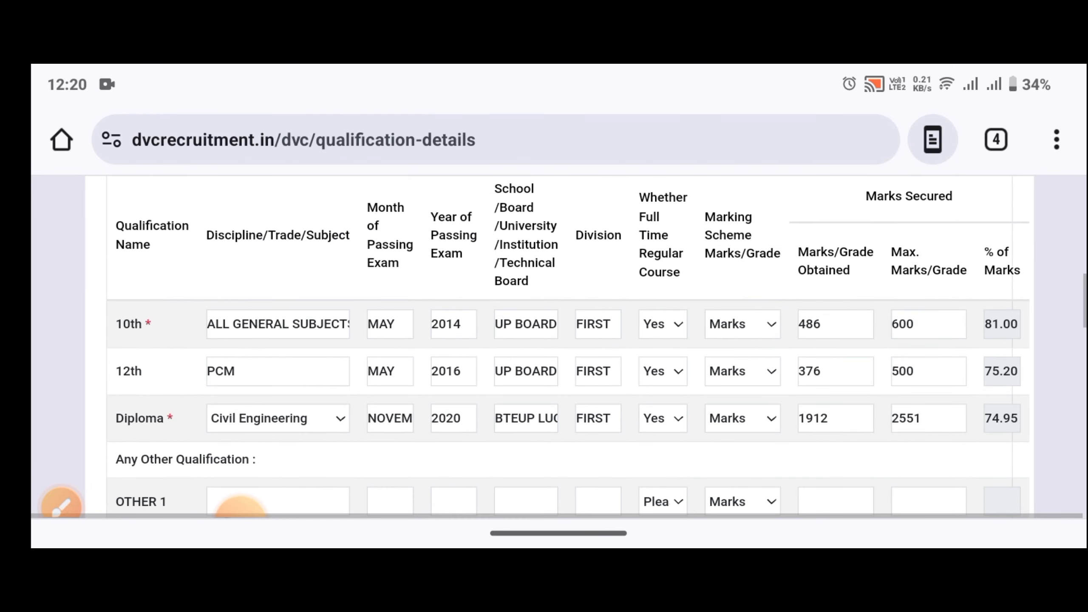
scroll(557, 343, up, 1)
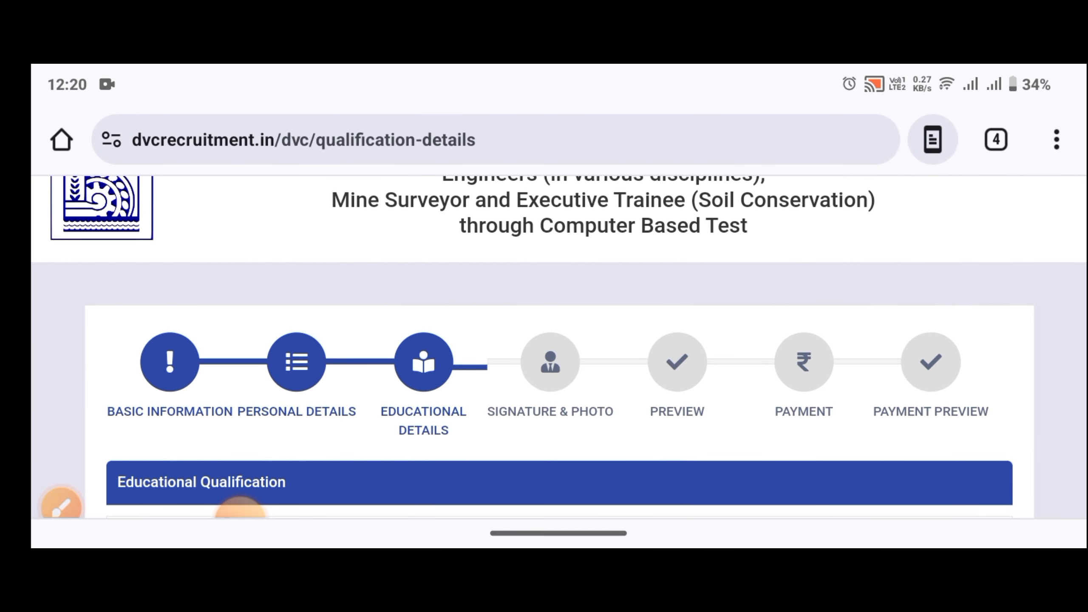
drag(557, 71, 557, 344)
drag(285, 476, 463, 476)
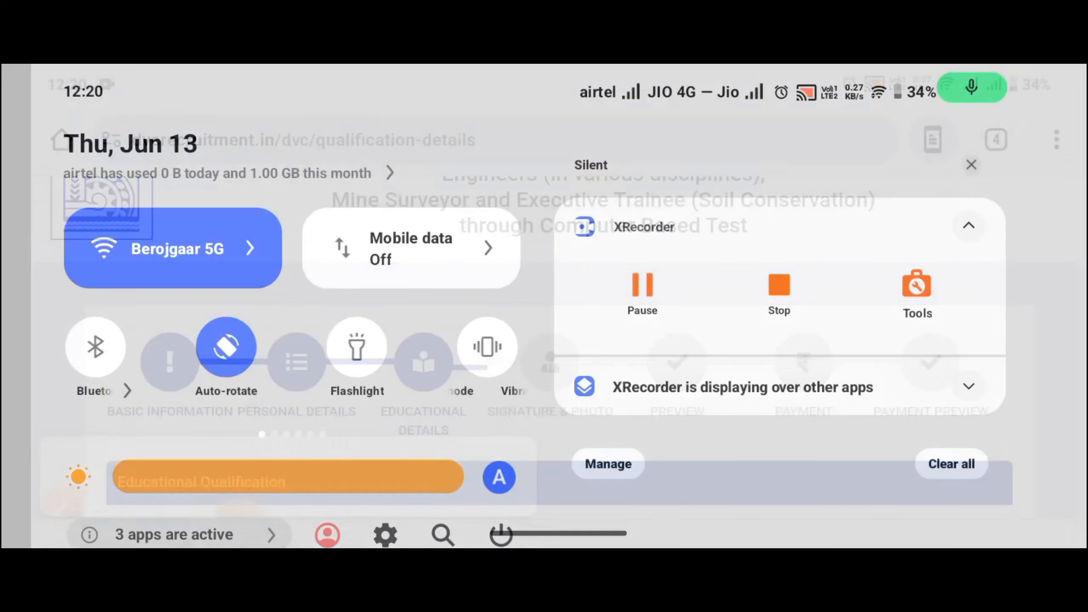
drag(557, 506, 557, 300)
scroll(557, 343, down, 4)
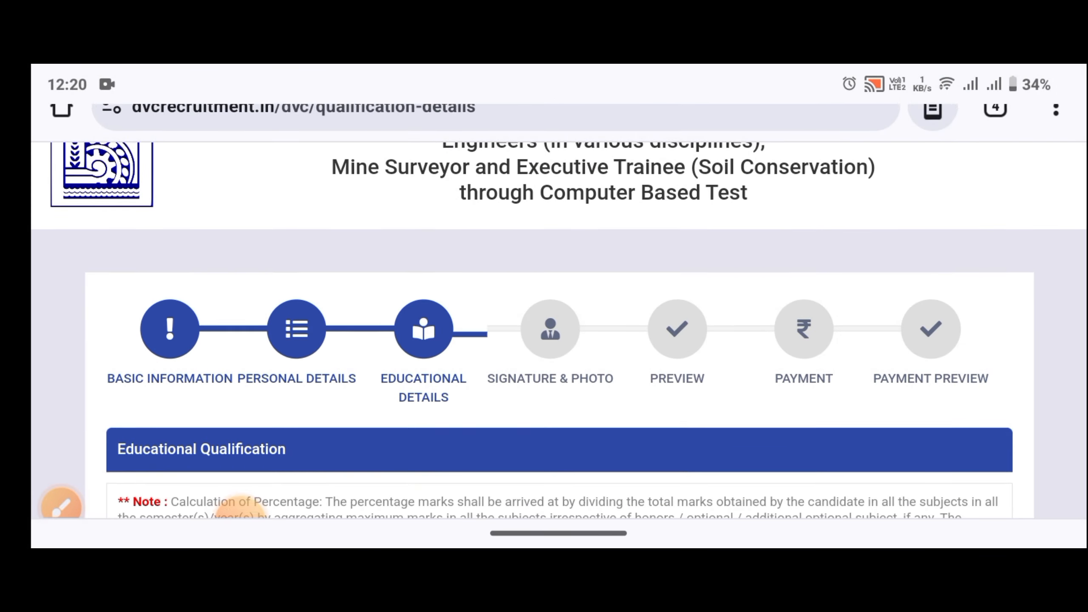
scroll(557, 300, down, 9)
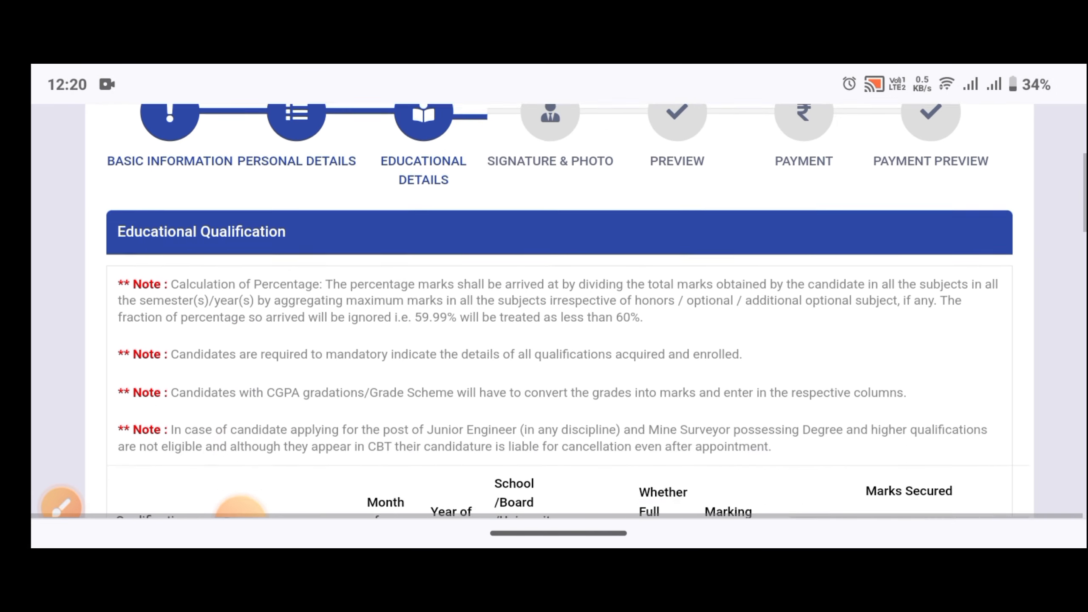
scroll(557, 300, down, 7)
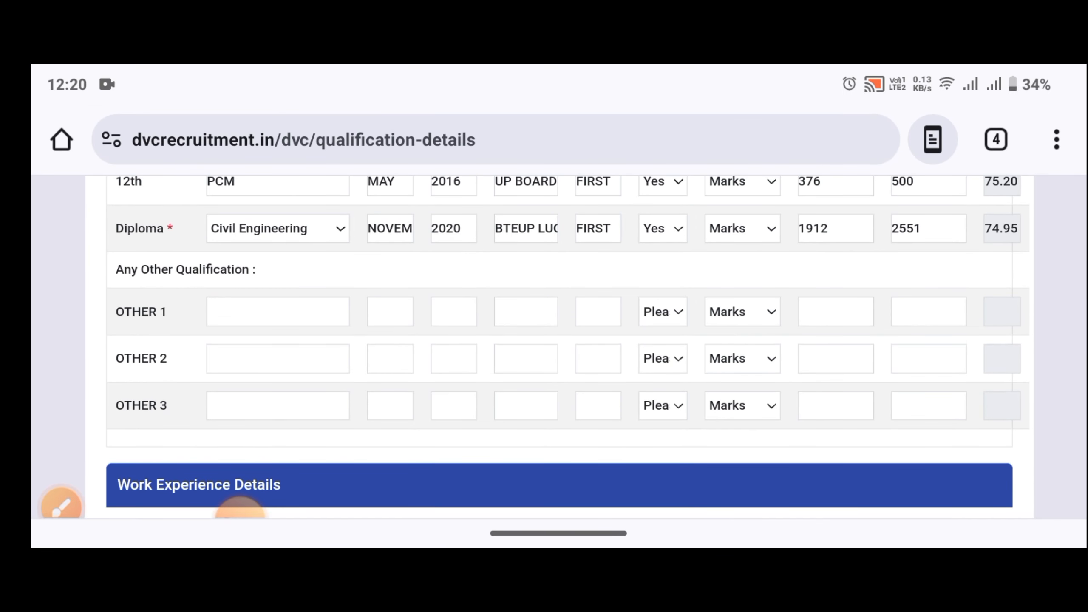
scroll(557, 300, up, 1)
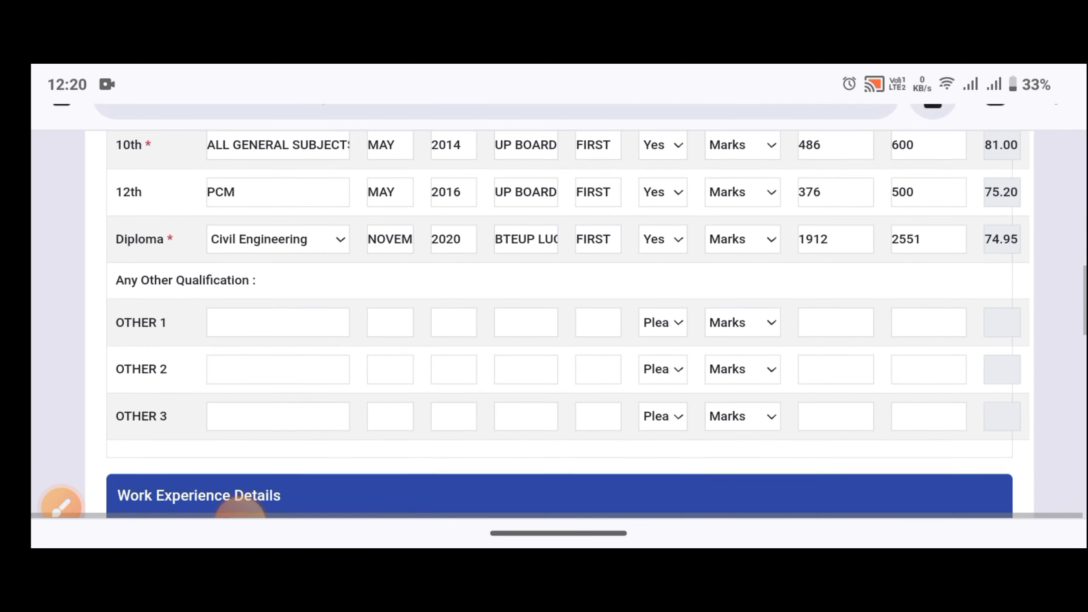
scroll(557, 300, down, 7)
scroll(557, 300, down, 10)
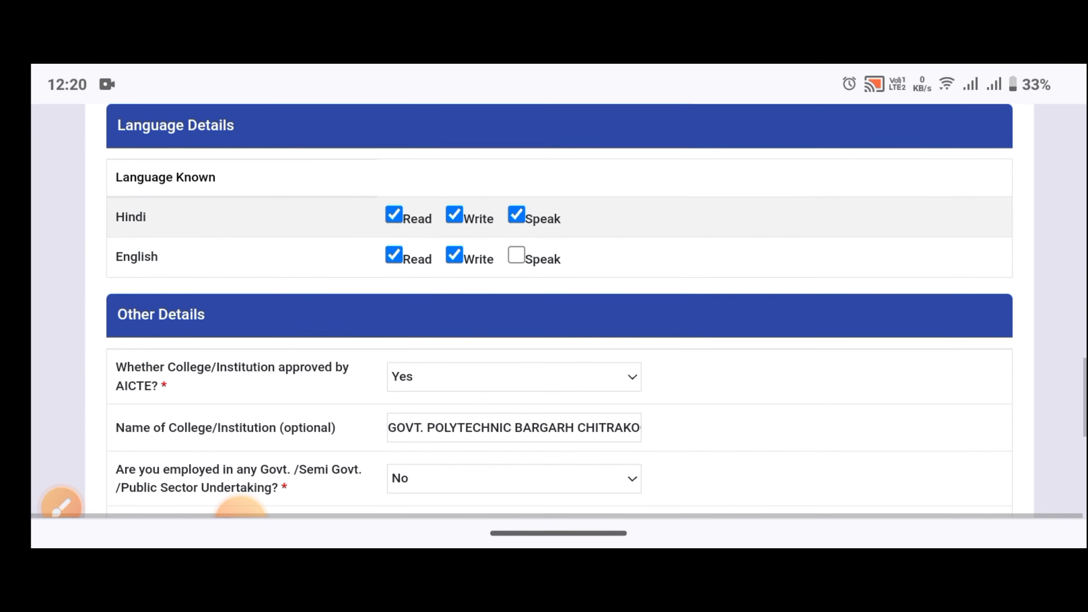
scroll(557, 300, down, 3)
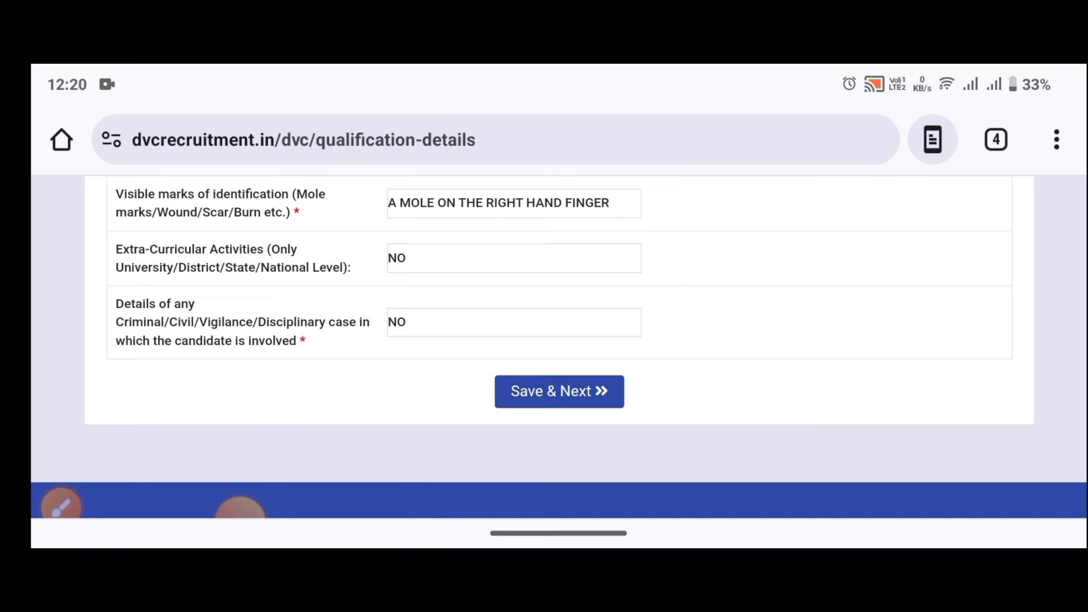
Circle the Save & Next button in an annotation, then save the qualification details.
click(61, 505)
mouse_move(640, 348)
mouse_down()
mouse_move(484, 368)
mouse_move(582, 334)
mouse_up()
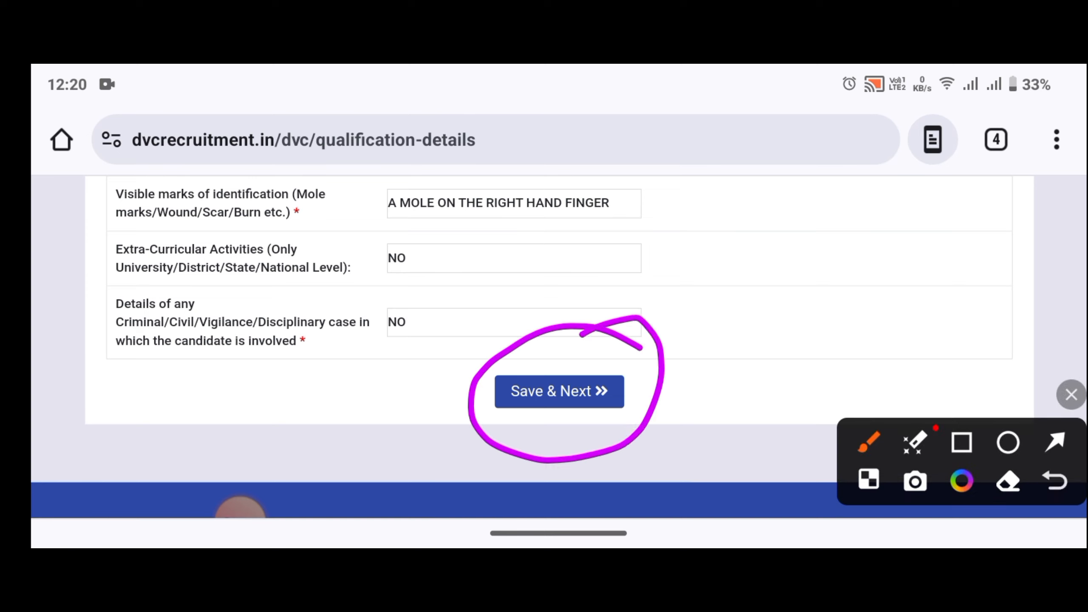
click(1072, 395)
click(559, 392)
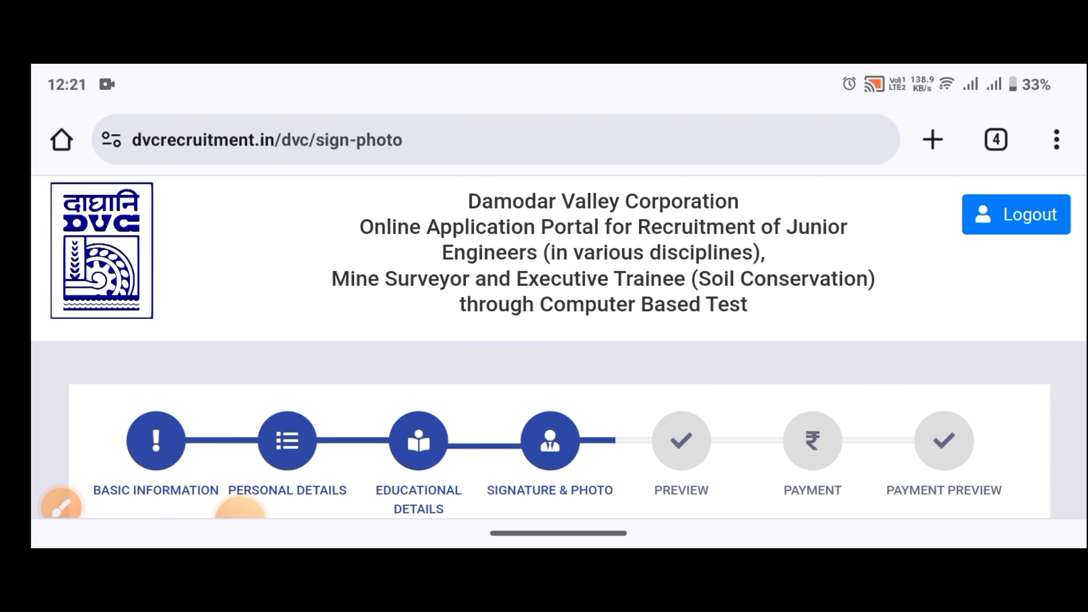
scroll(557, 309, down, 3)
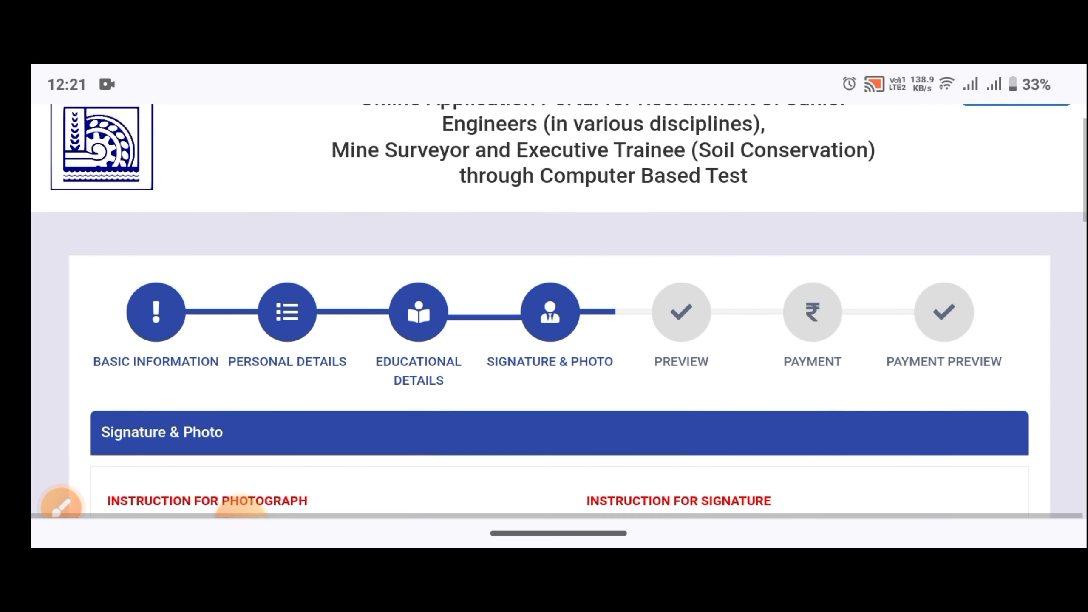
scroll(557, 308, down, 3)
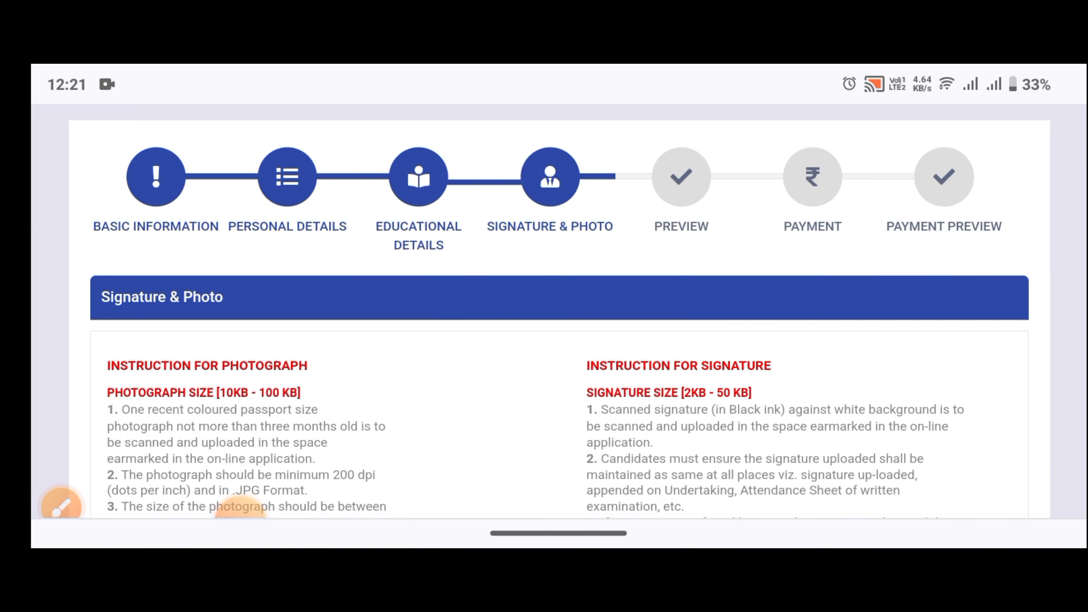
scroll(557, 308, down, 4)
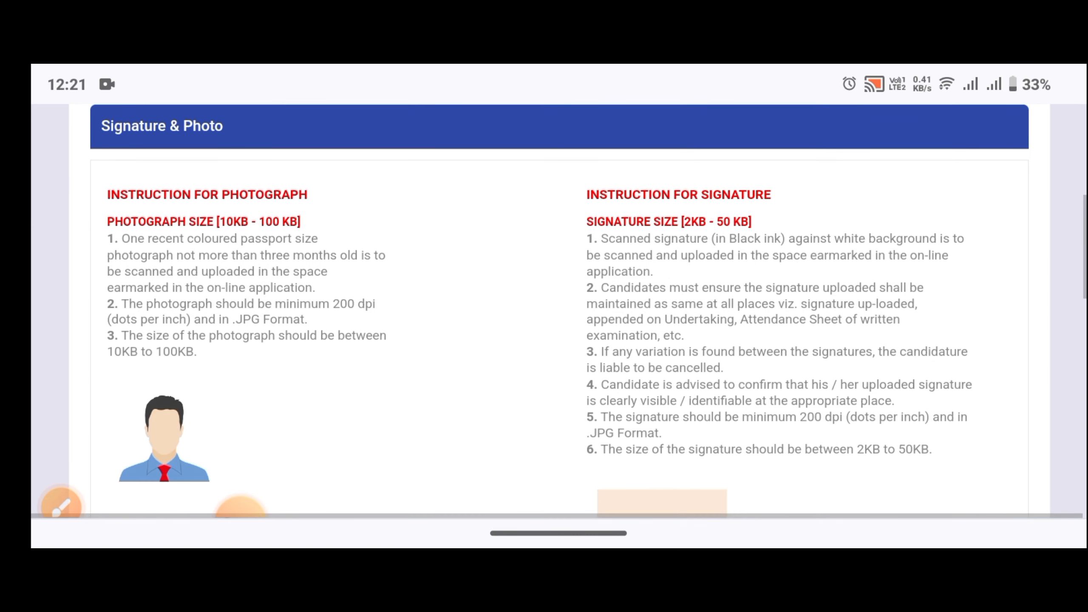
scroll(557, 309, down, 1)
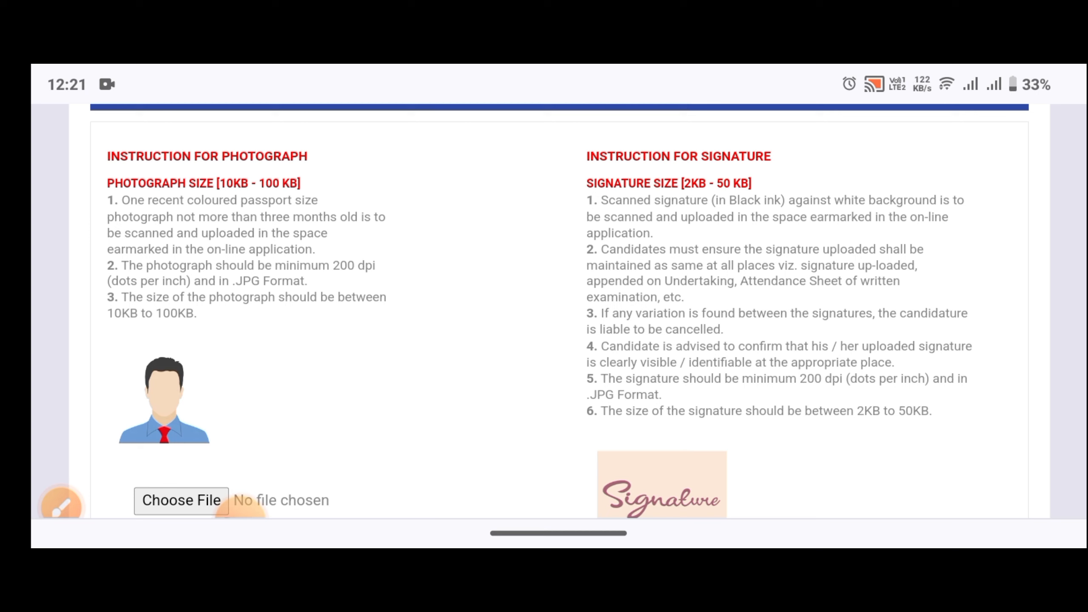
click(61, 506)
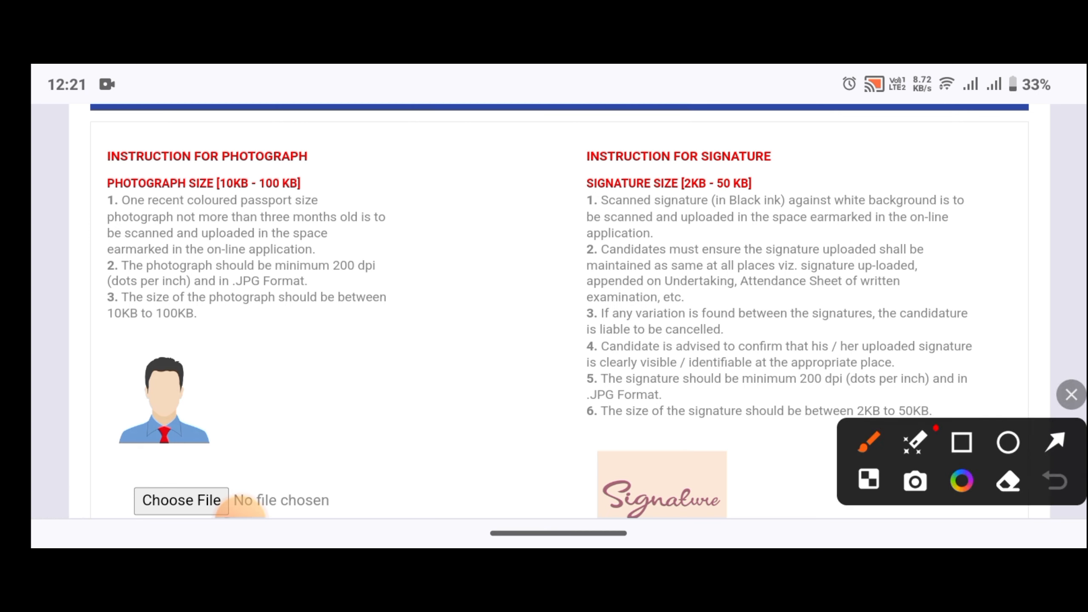
drag(783, 194, 825, 168)
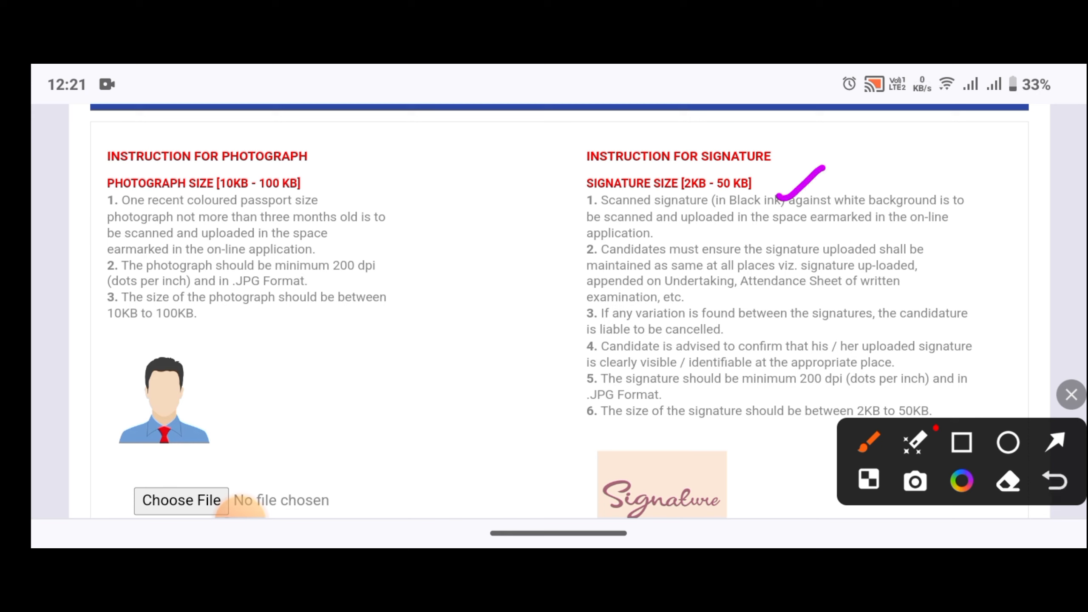
drag(333, 181, 375, 166)
drag(468, 386, 487, 273)
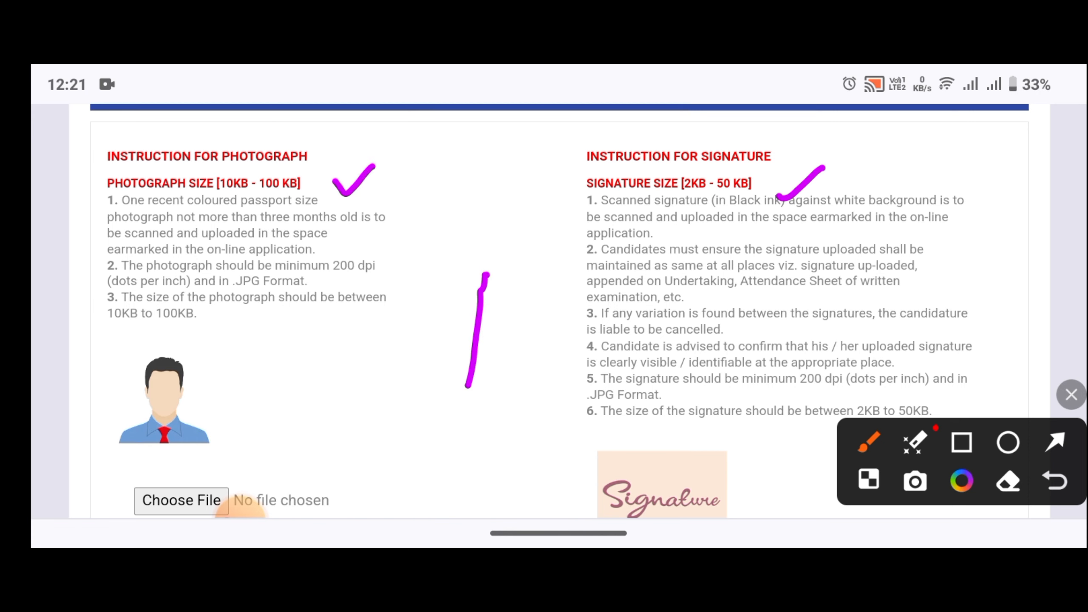
click(1072, 395)
scroll(557, 300, down, 3)
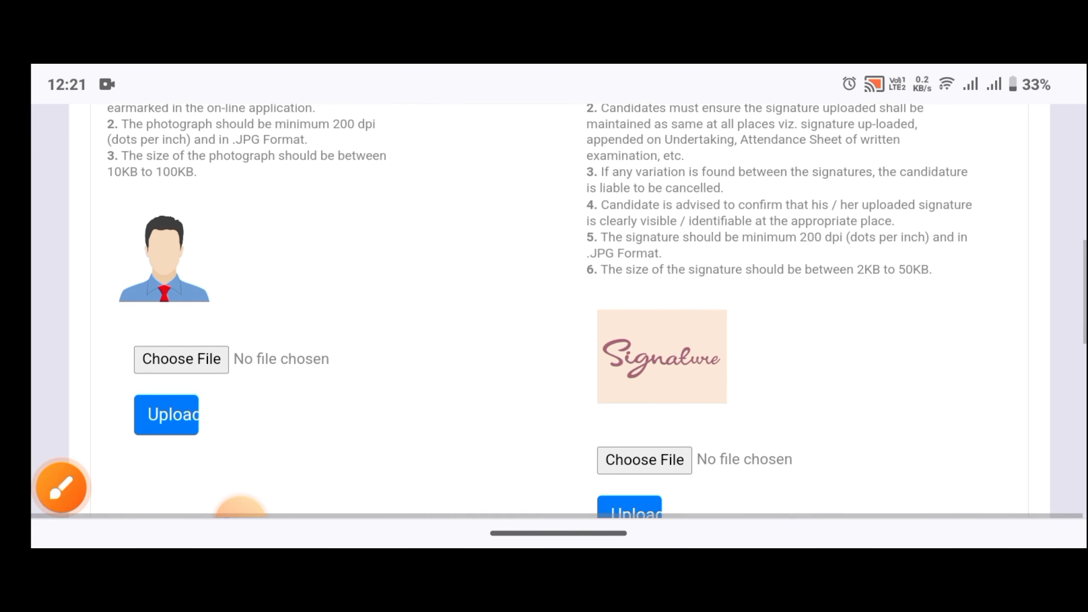
scroll(557, 321, up, 4)
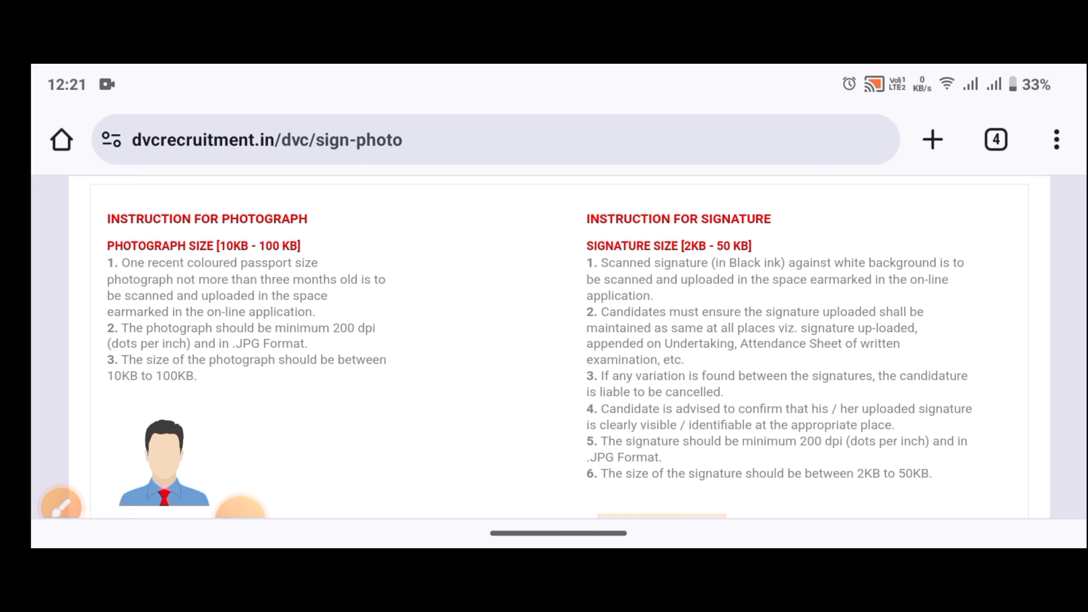
scroll(545, 313, down, 5)
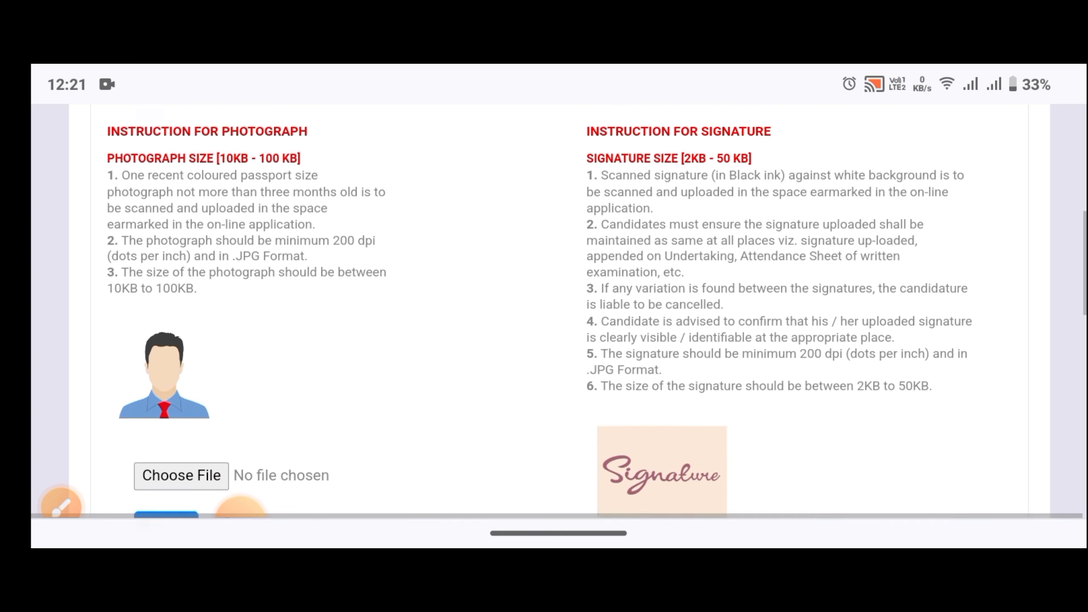
scroll(544, 313, down, 3)
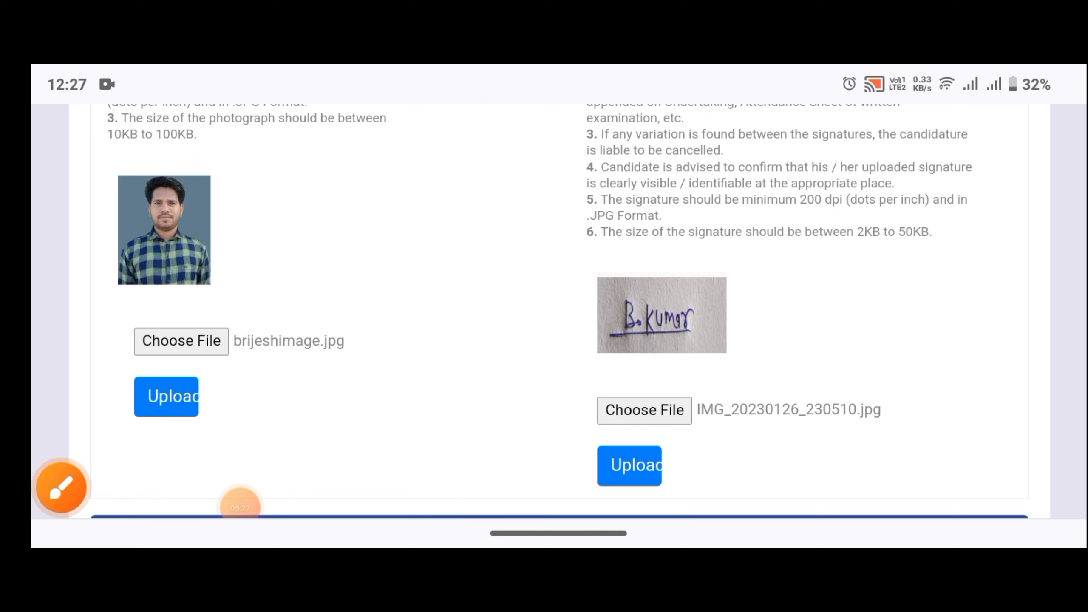
Tick the attached photo and signature previews with annotations and scroll down to Document Upload.
click(61, 488)
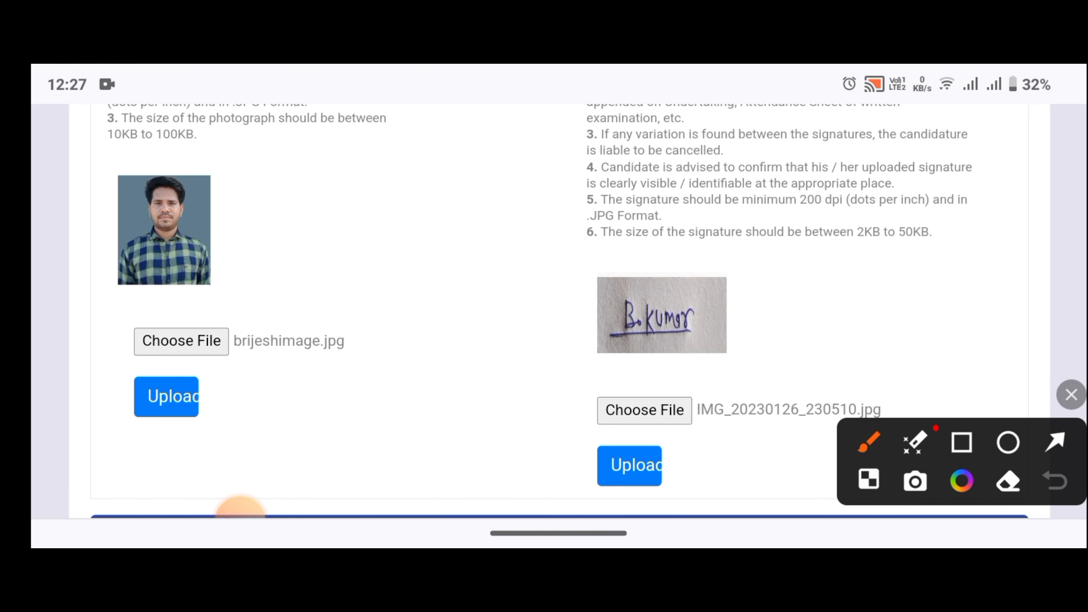
mouse_move(247, 244)
mouse_down()
mouse_move(263, 267)
mouse_move(325, 220)
mouse_up()
click(763, 322)
drag(763, 323, 887, 247)
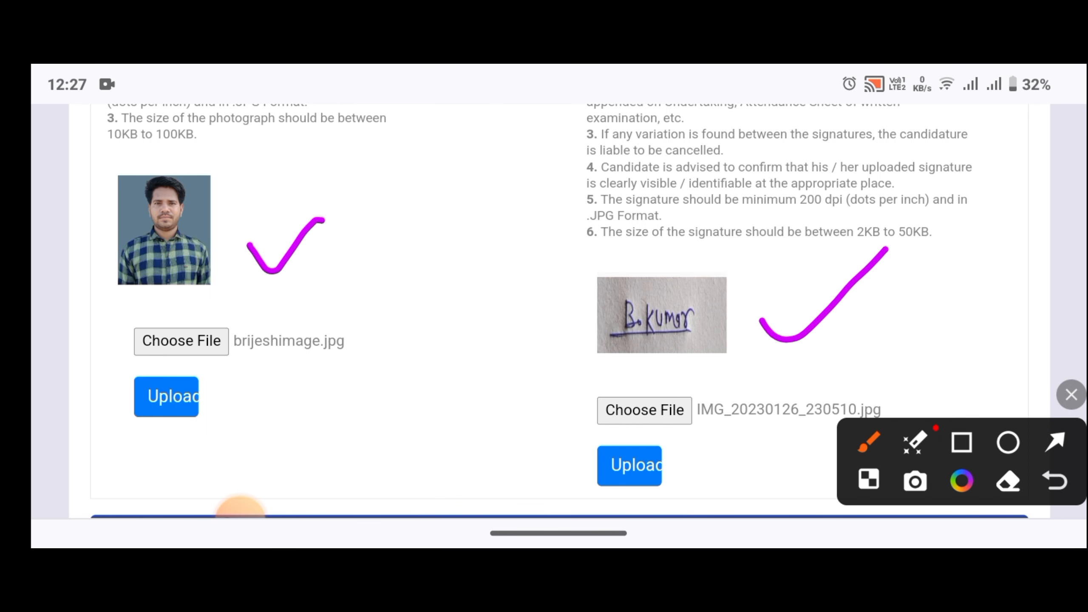
click(1072, 394)
scroll(544, 313, down, 5)
scroll(544, 313, down, 5)
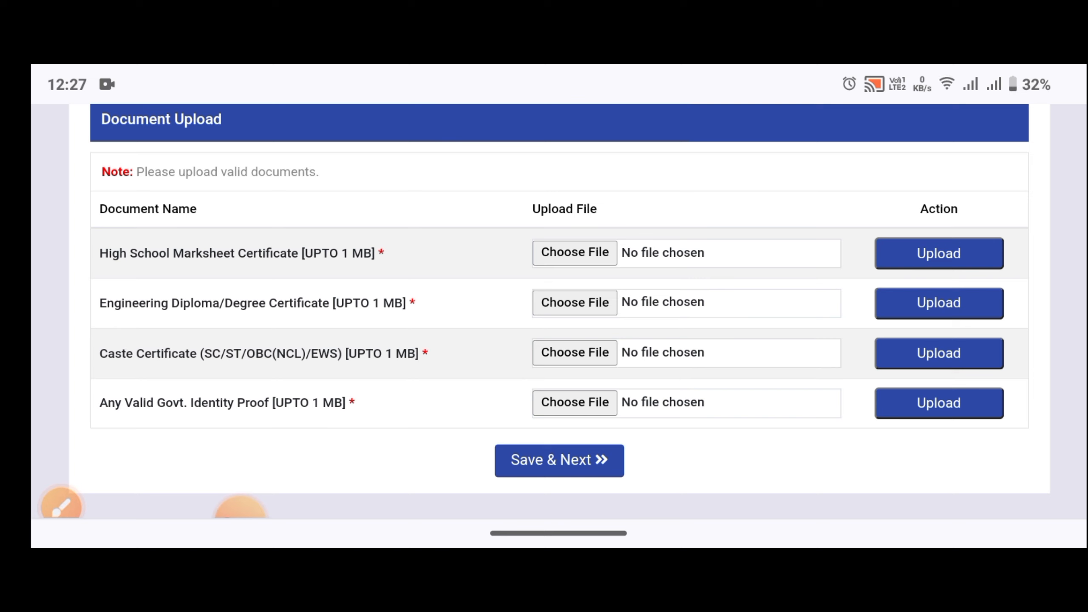
click(61, 506)
drag(63, 258, 91, 247)
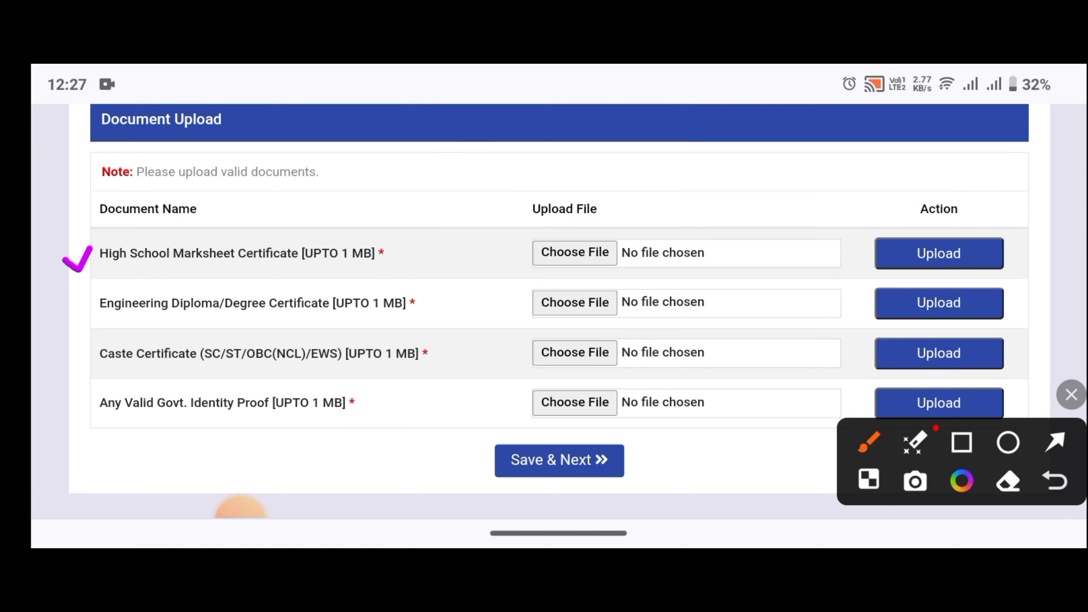
mouse_move(79, 311)
mouse_down()
mouse_move(88, 322)
mouse_move(131, 274)
mouse_up()
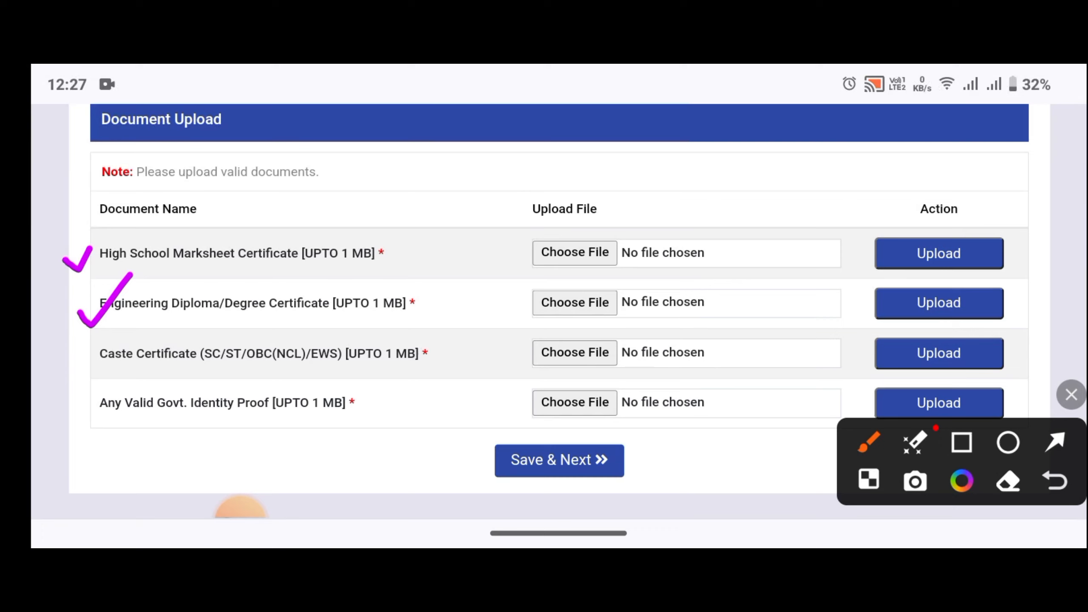
drag(76, 362, 116, 344)
drag(84, 425, 109, 433)
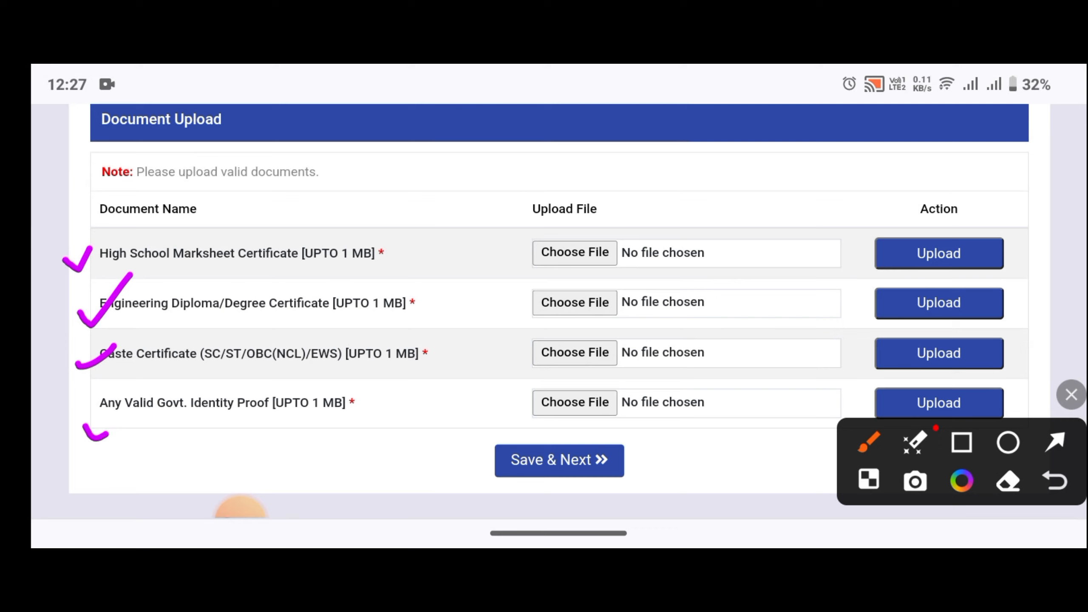